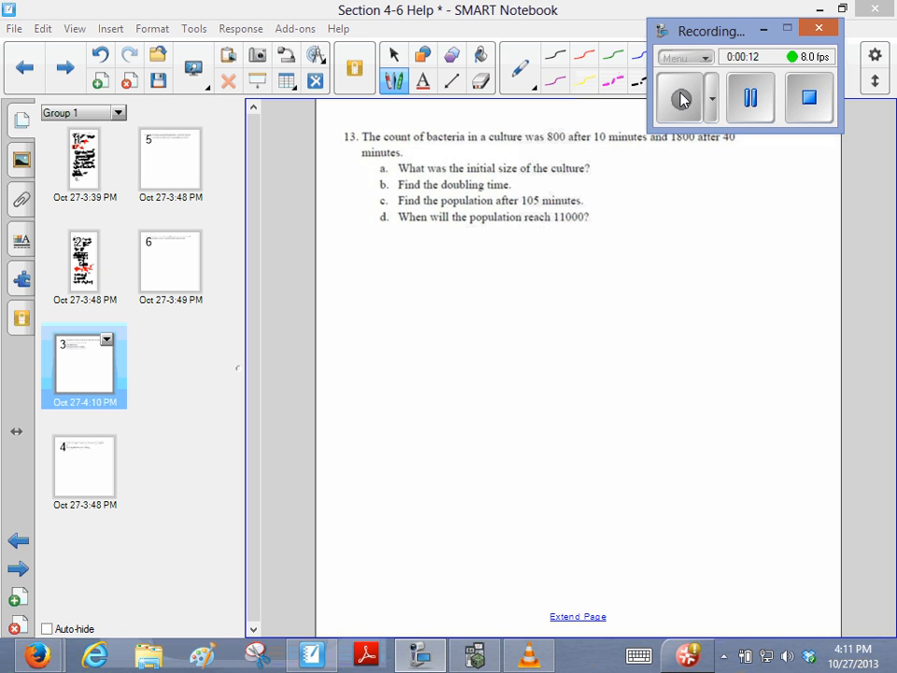
# Handwrite the two data points (10, 800) and (40, 1800) in parentheses under problem 13
pyautogui.moveTo(360, 259)
pyautogui.mouseDown()
pyautogui.moveTo(358, 290)
pyautogui.moveTo(373, 264)
pyautogui.moveTo(382, 301)
pyautogui.mouseUp()
pyautogui.moveTo(417, 264)
pyautogui.mouseDown()
pyautogui.moveTo(449, 266)
pyautogui.moveTo(460, 294)
pyautogui.mouseUp()
pyautogui.moveTo(349, 245); pyautogui.dragTo(342, 302)
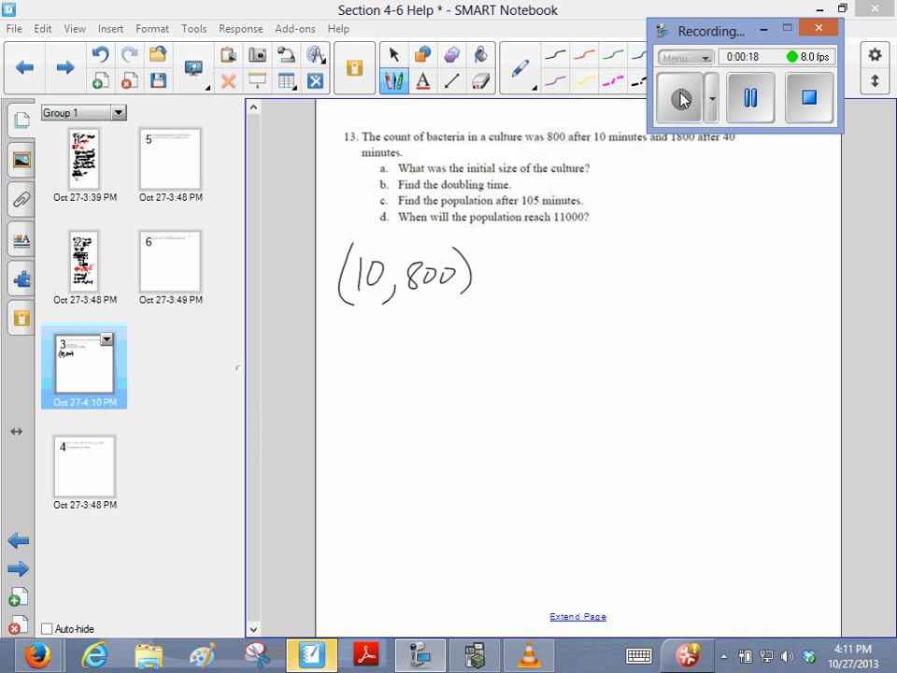
pyautogui.moveTo(511, 257); pyautogui.dragTo(525, 269)
pyautogui.moveTo(525, 259)
pyautogui.mouseDown()
pyautogui.moveTo(524, 273)
pyautogui.moveTo(539, 262)
pyautogui.moveTo(553, 301)
pyautogui.mouseUp()
pyautogui.moveTo(582, 252)
pyautogui.mouseDown()
pyautogui.moveTo(578, 278)
pyautogui.moveTo(594, 278)
pyautogui.moveTo(603, 255)
pyautogui.mouseUp()
pyautogui.moveTo(624, 257)
pyautogui.mouseDown()
pyautogui.moveTo(643, 260)
pyautogui.moveTo(656, 285)
pyautogui.mouseUp()
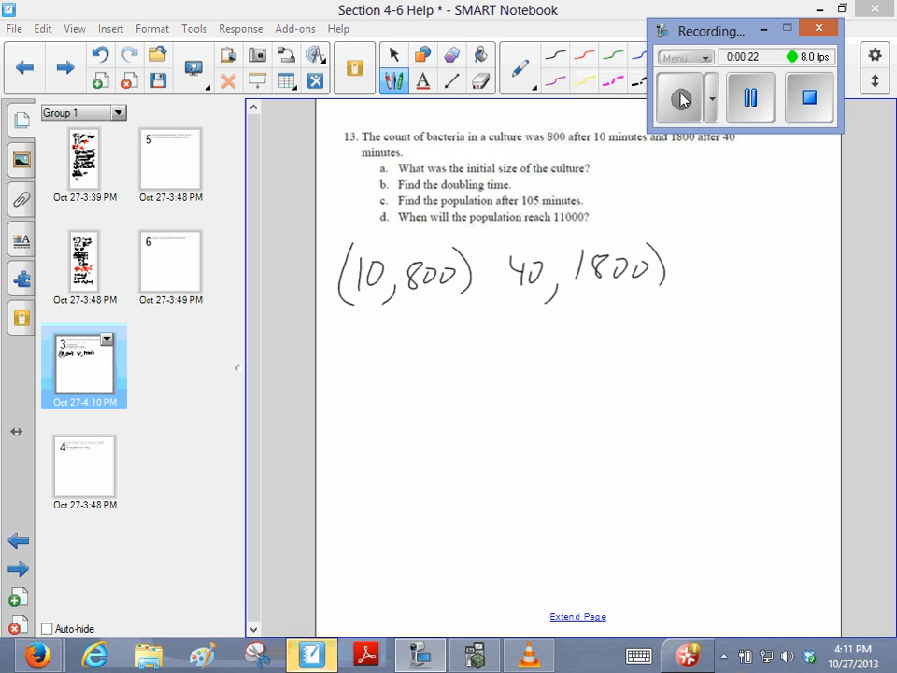
pyautogui.moveTo(500, 245); pyautogui.dragTo(495, 295)
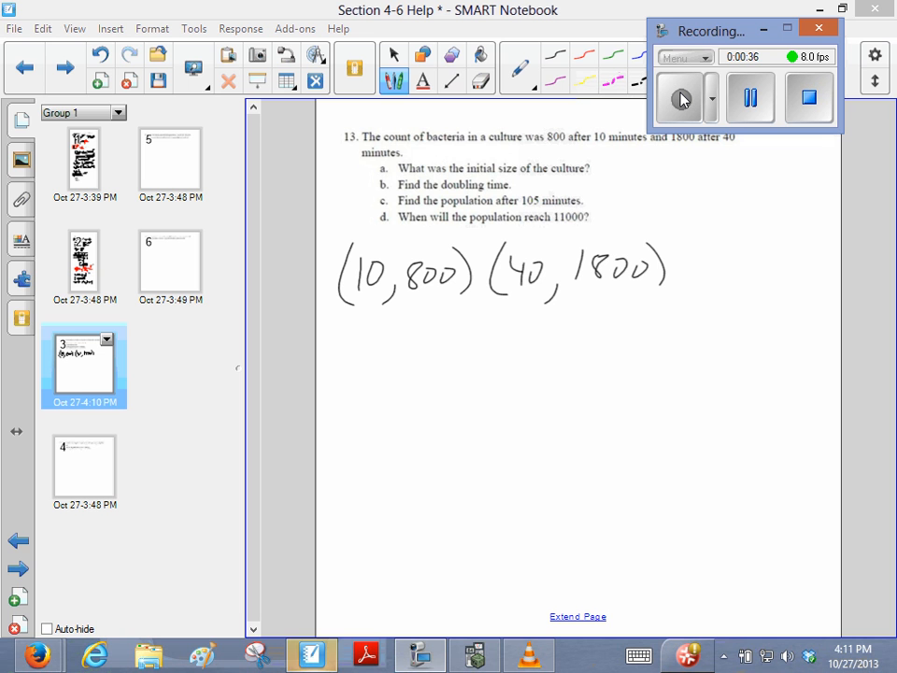
# Handwrite the exponential equations 800 = ab^10 and 1800 = ab^40 side by side
pyautogui.moveTo(374, 350)
pyautogui.mouseDown()
pyautogui.moveTo(365, 379)
pyautogui.moveTo(391, 354)
pyautogui.moveTo(437, 362)
pyautogui.mouseUp()
pyautogui.moveTo(425, 370); pyautogui.dragTo(469, 374)
pyautogui.moveTo(484, 334); pyautogui.dragTo(485, 375)
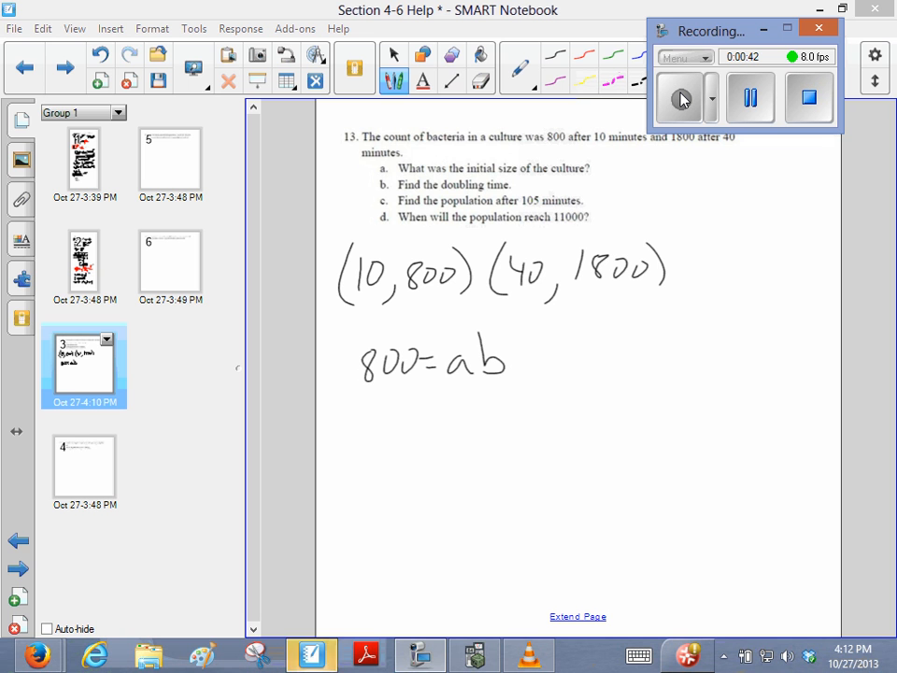
pyautogui.moveTo(513, 329)
pyautogui.mouseDown()
pyautogui.moveTo(513, 344)
pyautogui.moveTo(519, 331)
pyautogui.mouseUp()
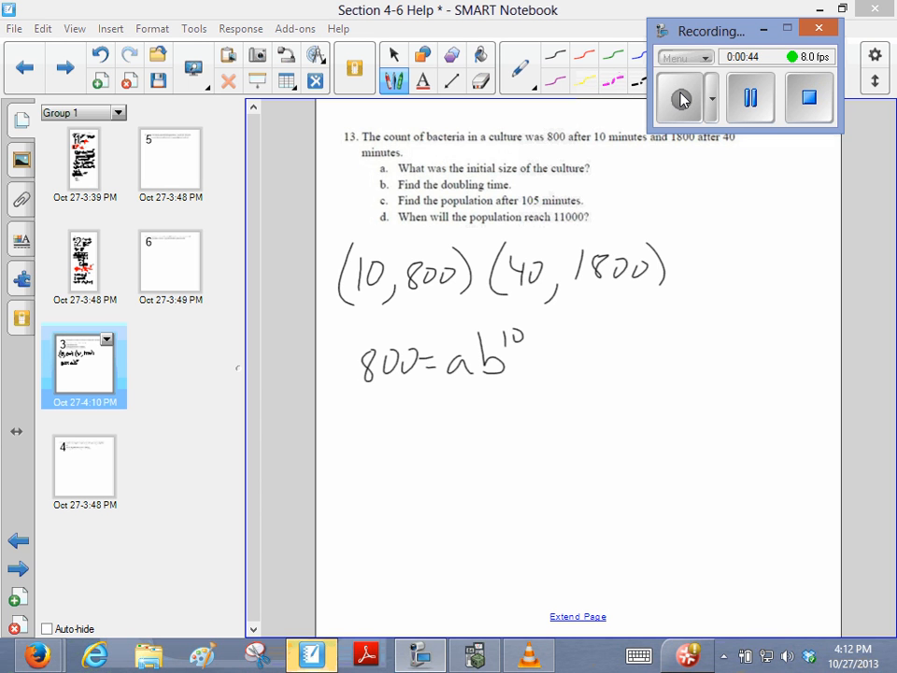
pyautogui.moveTo(603, 343)
pyautogui.mouseDown()
pyautogui.moveTo(601, 364)
pyautogui.moveTo(617, 346)
pyautogui.moveTo(652, 350)
pyautogui.mouseUp()
pyautogui.moveTo(665, 353); pyautogui.dragTo(715, 374)
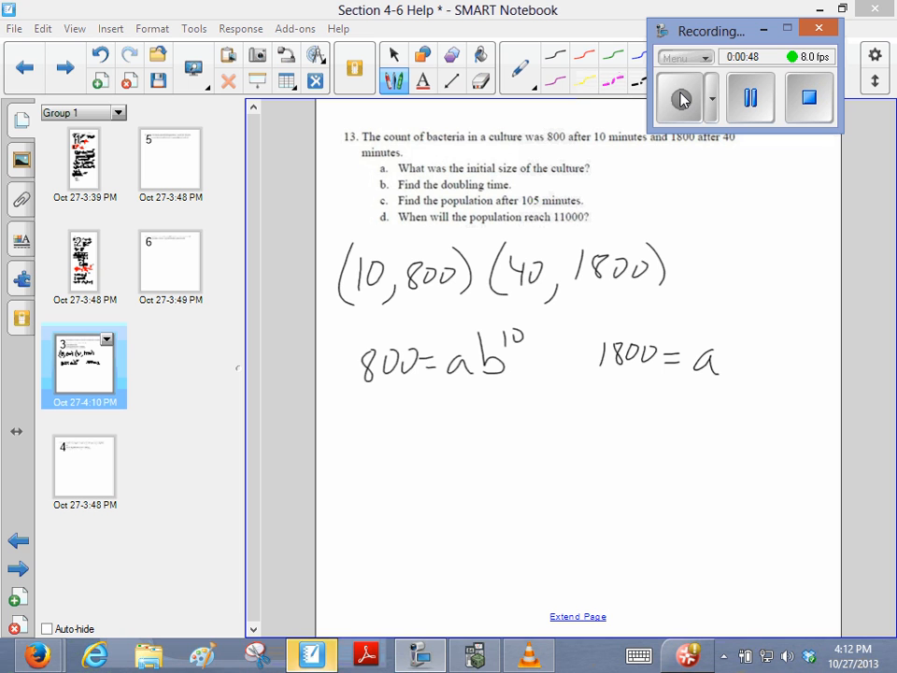
pyautogui.moveTo(724, 320); pyautogui.dragTo(727, 371)
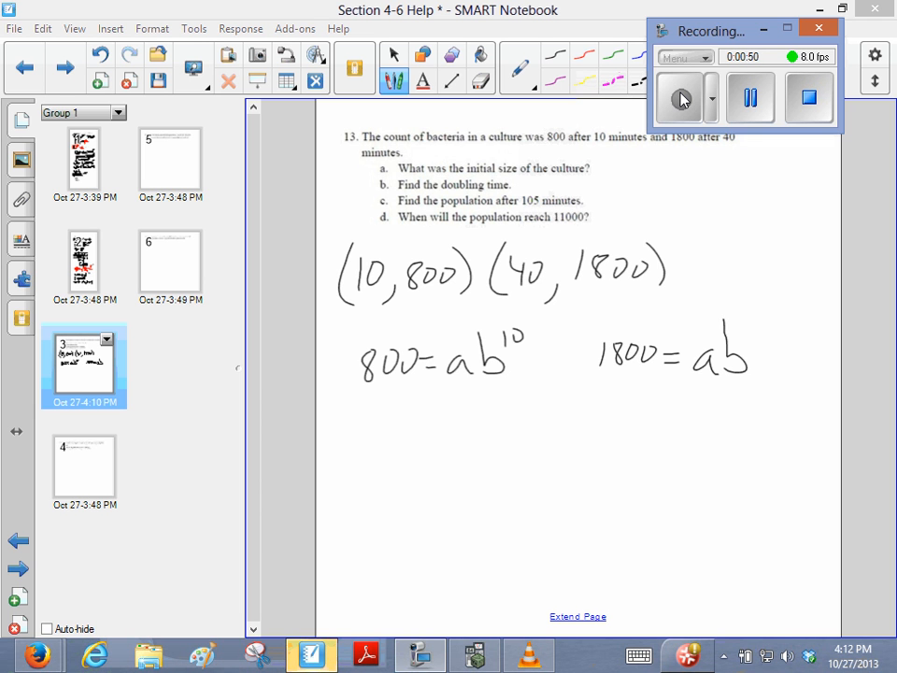
pyautogui.moveTo(765, 324)
pyautogui.mouseDown()
pyautogui.moveTo(769, 344)
pyautogui.moveTo(775, 326)
pyautogui.mouseUp()
# Rearrange each beneath it as 800/b^10 = a and 1800/b^40 = a
pyautogui.moveTo(383, 408); pyautogui.dragTo(417, 410)
pyautogui.moveTo(362, 455)
pyautogui.mouseDown()
pyautogui.moveTo(422, 454)
pyautogui.moveTo(378, 507)
pyautogui.moveTo(397, 485)
pyautogui.mouseUp()
pyautogui.moveTo(409, 473)
pyautogui.mouseDown()
pyautogui.moveTo(446, 453)
pyautogui.moveTo(449, 461)
pyautogui.mouseUp()
pyautogui.moveTo(495, 448)
pyautogui.mouseDown()
pyautogui.moveTo(479, 461)
pyautogui.moveTo(501, 465)
pyautogui.mouseUp()
pyautogui.moveTo(603, 405)
pyautogui.mouseDown()
pyautogui.moveTo(602, 430)
pyautogui.moveTo(626, 429)
pyautogui.moveTo(647, 408)
pyautogui.mouseUp()
pyautogui.moveTo(664, 408); pyautogui.dragTo(664, 409)
pyautogui.moveTo(591, 433); pyautogui.dragTo(673, 430)
pyautogui.moveTo(617, 447)
pyautogui.mouseDown()
pyautogui.moveTo(617, 482)
pyautogui.moveTo(628, 479)
pyautogui.mouseUp()
pyautogui.moveTo(643, 449)
pyautogui.mouseDown()
pyautogui.moveTo(652, 462)
pyautogui.moveTo(698, 428)
pyautogui.mouseUp()
pyautogui.moveTo(688, 434); pyautogui.dragTo(727, 445)
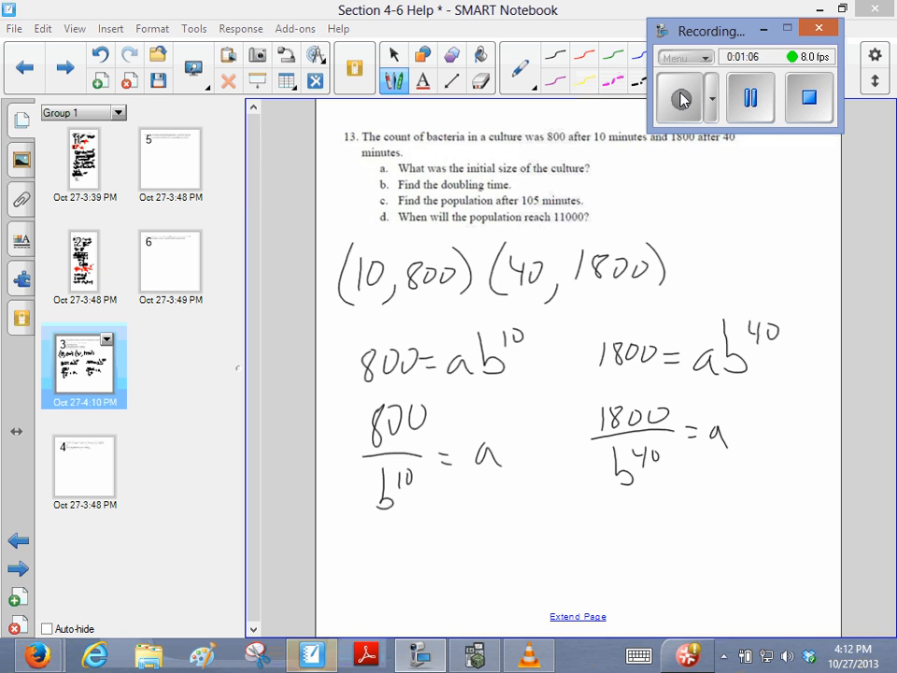
pyautogui.scroll(-3, 578, 374)
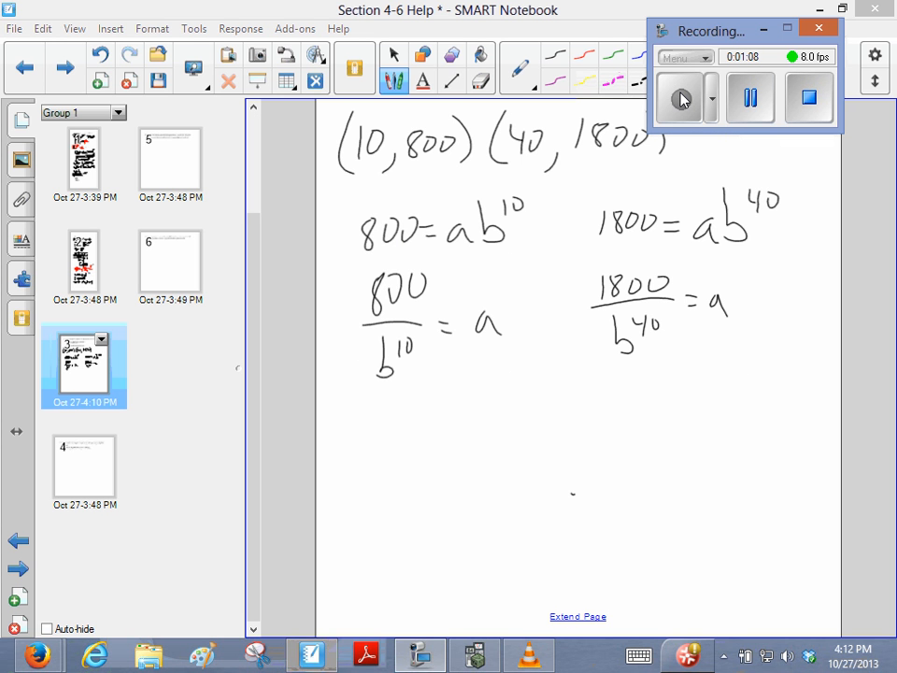
# Handwrite the two expressions for a set equal: 800/b^10 = 1800/b^40
pyautogui.moveTo(402, 419)
pyautogui.mouseDown()
pyautogui.moveTo(398, 449)
pyautogui.moveTo(413, 419)
pyautogui.moveTo(435, 416)
pyautogui.mouseUp()
pyautogui.moveTo(381, 459)
pyautogui.mouseDown()
pyautogui.moveTo(451, 458)
pyautogui.moveTo(417, 505)
pyautogui.moveTo(435, 480)
pyautogui.mouseUp()
pyautogui.moveTo(467, 448); pyautogui.dragTo(495, 458)
pyautogui.moveTo(538, 417)
pyautogui.mouseDown()
pyautogui.moveTo(538, 437)
pyautogui.moveTo(557, 415)
pyautogui.moveTo(577, 415)
pyautogui.mouseUp()
pyautogui.moveTo(535, 449)
pyautogui.mouseDown()
pyautogui.moveTo(604, 449)
pyautogui.moveTo(573, 492)
pyautogui.moveTo(599, 456)
pyautogui.mouseUp()
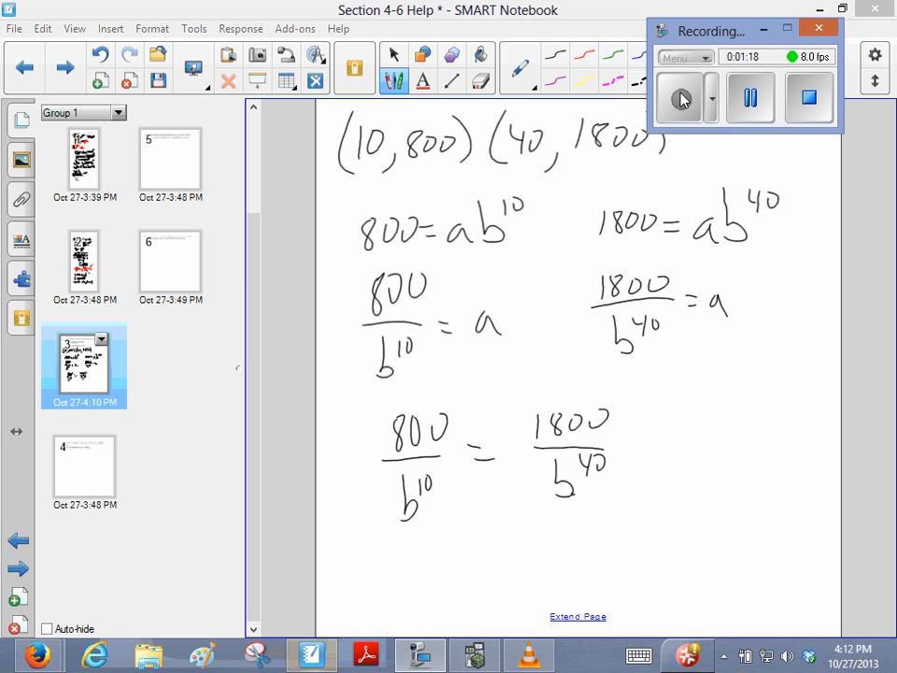
pyautogui.scroll(-3, 578, 374)
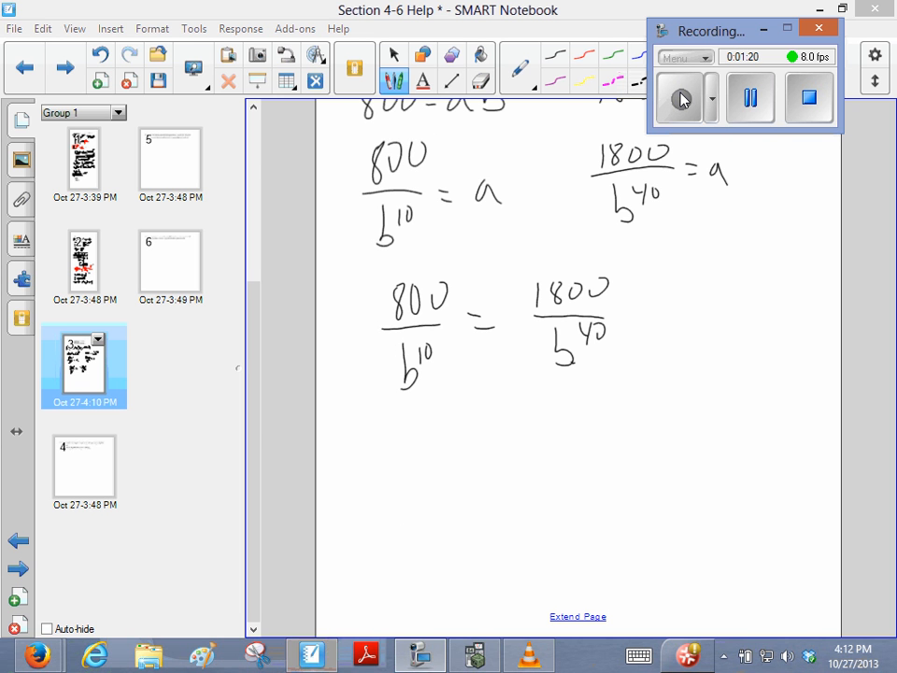
# Cross-multiply below into 800b^40 = 1800b^10
pyautogui.moveTo(379, 422)
pyautogui.mouseDown()
pyautogui.moveTo(416, 432)
pyautogui.moveTo(434, 451)
pyautogui.moveTo(449, 428)
pyautogui.moveTo(458, 433)
pyautogui.mouseUp()
pyautogui.moveTo(466, 420)
pyautogui.mouseDown()
pyautogui.moveTo(502, 434)
pyautogui.moveTo(502, 448)
pyautogui.mouseUp()
pyautogui.moveTo(528, 420)
pyautogui.mouseDown()
pyautogui.moveTo(526, 454)
pyautogui.moveTo(548, 420)
pyautogui.moveTo(560, 440)
pyautogui.moveTo(572, 423)
pyautogui.moveTo(588, 422)
pyautogui.moveTo(615, 441)
pyautogui.moveTo(637, 418)
pyautogui.mouseUp()
pyautogui.scroll(-3, 578, 374)
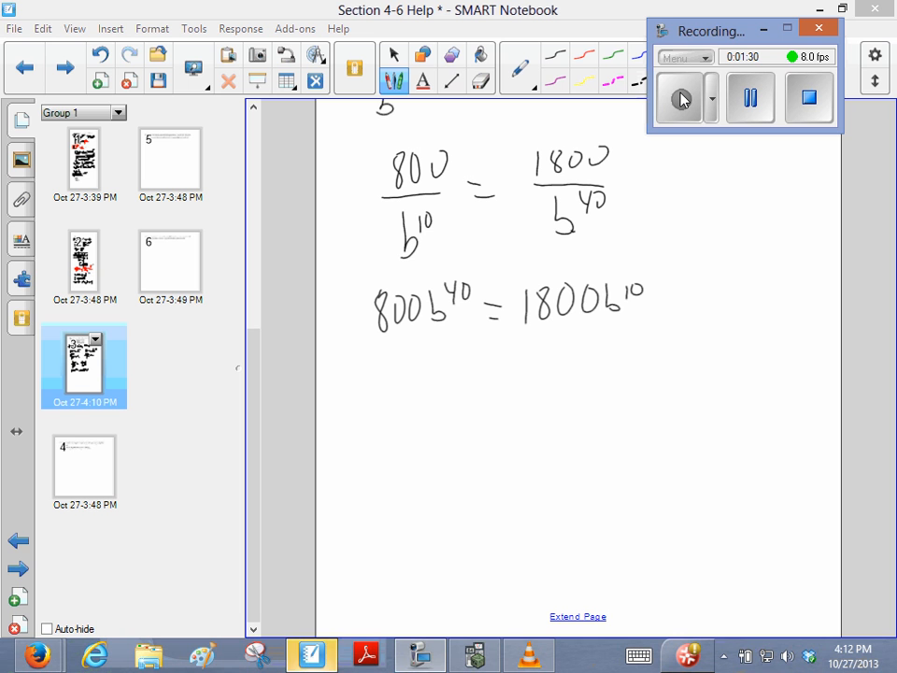
# Handwrite the rearranged equation 800b^40 − 1800b^10 = 0
pyautogui.moveTo(354, 362)
pyautogui.mouseDown()
pyautogui.moveTo(387, 359)
pyautogui.moveTo(400, 383)
pyautogui.moveTo(408, 359)
pyautogui.mouseUp()
pyautogui.moveTo(424, 353)
pyautogui.mouseDown()
pyautogui.moveTo(426, 381)
pyautogui.moveTo(450, 346)
pyautogui.moveTo(487, 381)
pyautogui.moveTo(501, 355)
pyautogui.moveTo(542, 356)
pyautogui.moveTo(566, 370)
pyautogui.moveTo(586, 350)
pyautogui.moveTo(613, 359)
pyautogui.moveTo(613, 370)
pyautogui.mouseUp()
pyautogui.moveTo(644, 352); pyautogui.dragTo(641, 354)
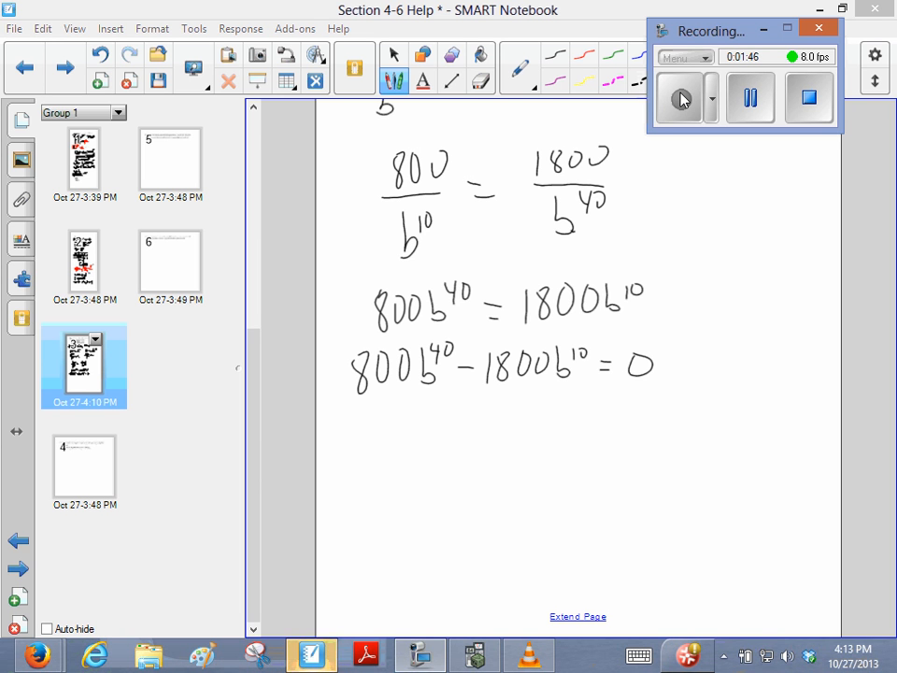
# Factor it as 200b^10(4b^30 − 9) = 0 and mark the 200b^10 factor with an arrow
pyautogui.moveTo(343, 446)
pyautogui.mouseDown()
pyautogui.moveTo(344, 475)
pyautogui.moveTo(374, 458)
pyautogui.moveTo(411, 460)
pyautogui.mouseUp()
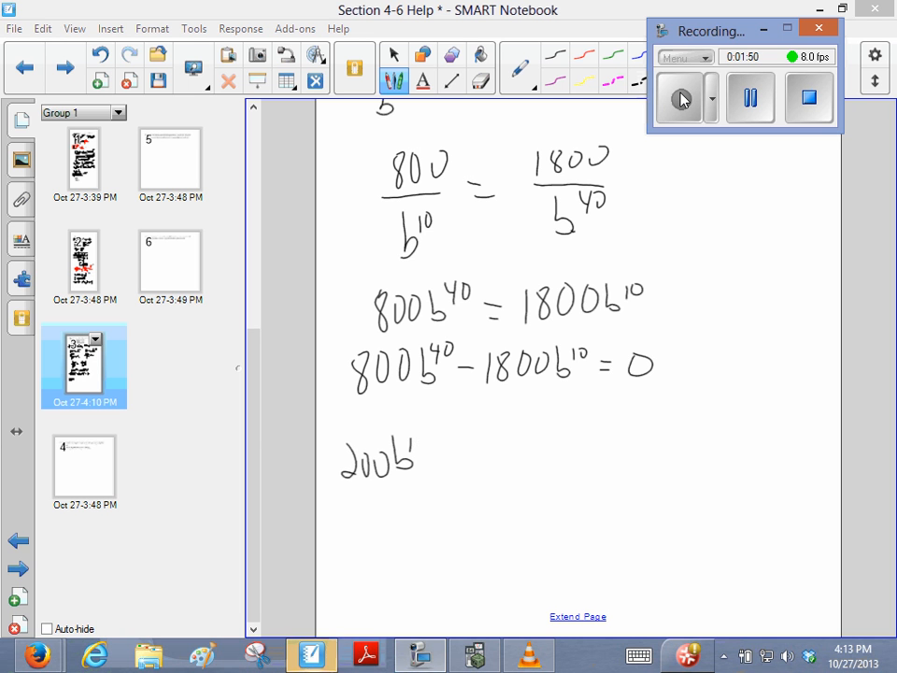
pyautogui.moveTo(439, 418); pyautogui.dragTo(433, 499)
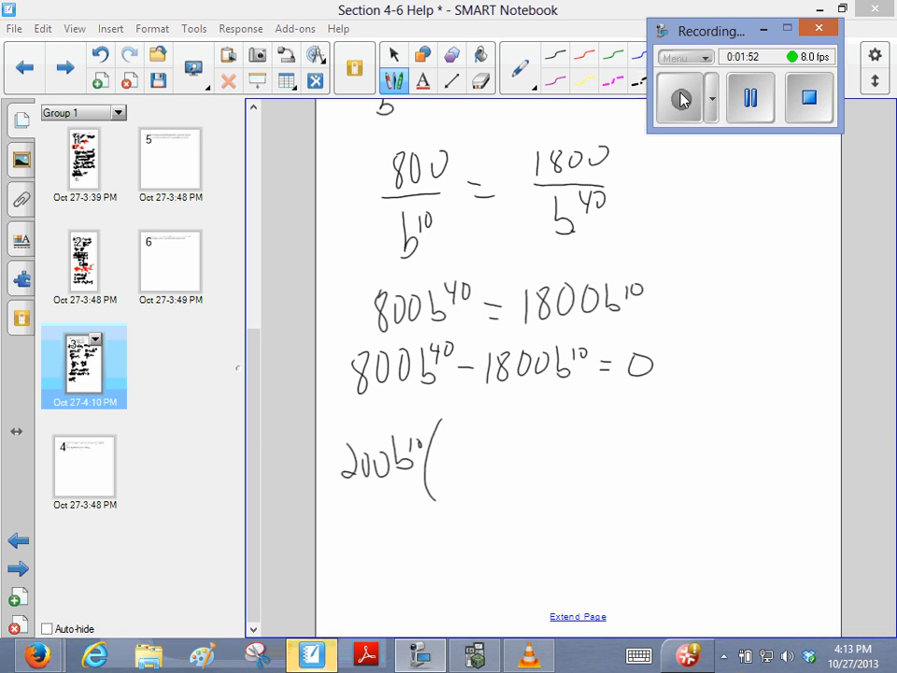
pyautogui.moveTo(458, 445)
pyautogui.mouseDown()
pyautogui.moveTo(465, 474)
pyautogui.moveTo(483, 473)
pyautogui.mouseUp()
pyautogui.moveTo(494, 431)
pyautogui.mouseDown()
pyautogui.moveTo(495, 451)
pyautogui.moveTo(536, 456)
pyautogui.moveTo(568, 479)
pyautogui.mouseUp()
pyautogui.moveTo(583, 452)
pyautogui.mouseDown()
pyautogui.moveTo(606, 452)
pyautogui.moveTo(608, 464)
pyautogui.mouseUp()
pyautogui.moveTo(645, 442)
pyautogui.mouseDown()
pyautogui.moveTo(628, 467)
pyautogui.moveTo(645, 441)
pyautogui.mouseUp()
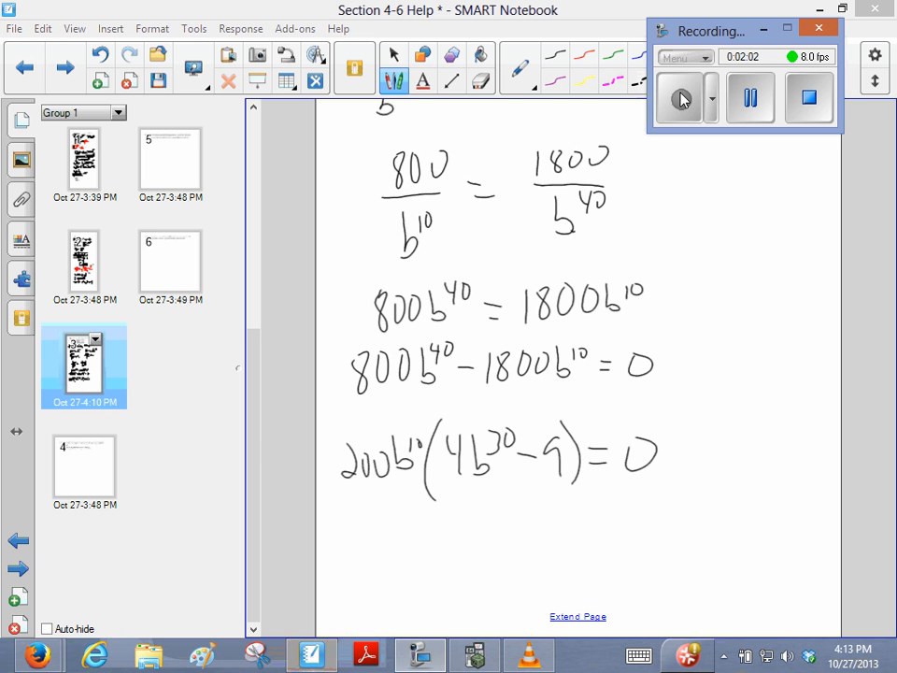
pyautogui.moveTo(393, 512); pyautogui.dragTo(403, 475)
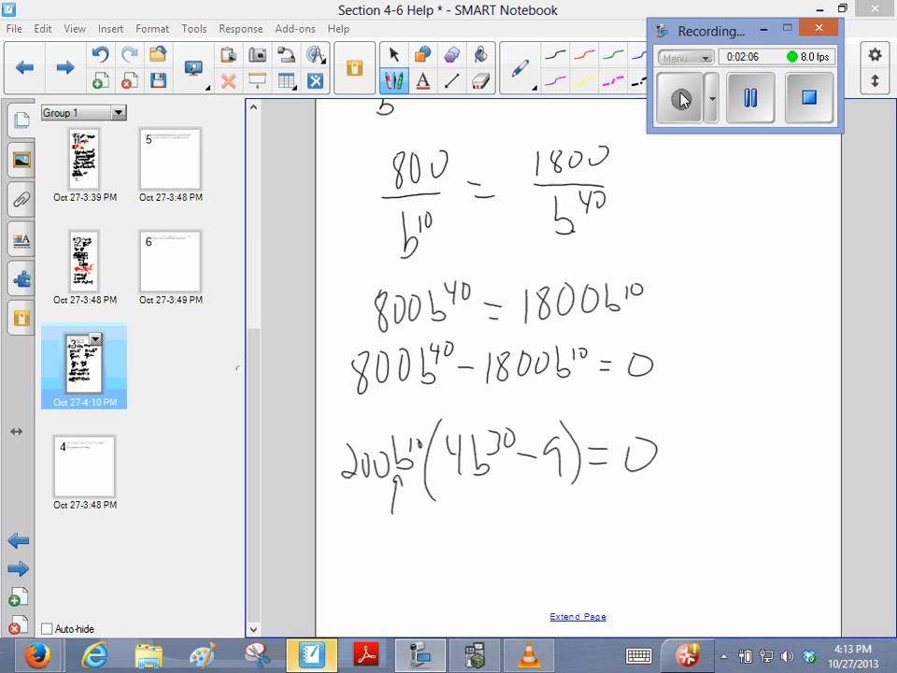
# Write the remaining factor equation 4b^30 − 9 = 0 below
pyautogui.moveTo(460, 520)
pyautogui.mouseDown()
pyautogui.moveTo(467, 556)
pyautogui.moveTo(483, 558)
pyautogui.mouseUp()
pyautogui.moveTo(494, 514)
pyautogui.mouseDown()
pyautogui.moveTo(496, 533)
pyautogui.moveTo(512, 516)
pyautogui.moveTo(551, 554)
pyautogui.mouseUp()
pyautogui.moveTo(567, 528)
pyautogui.mouseDown()
pyautogui.moveTo(579, 528)
pyautogui.moveTo(581, 538)
pyautogui.mouseUp()
pyautogui.moveTo(602, 520); pyautogui.dragTo(602, 520)
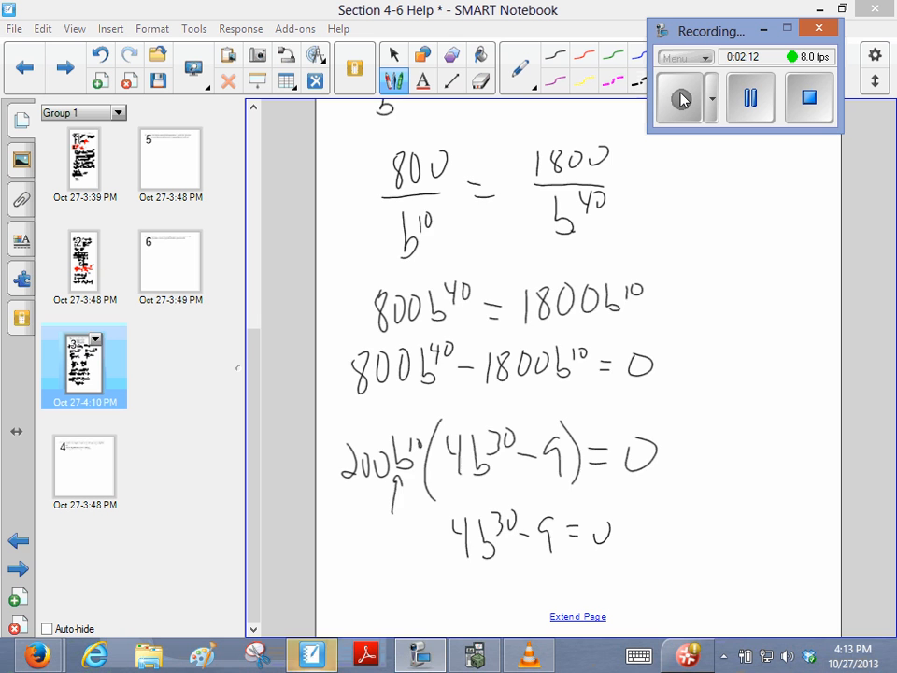
pyautogui.scroll(-3, 578, 374)
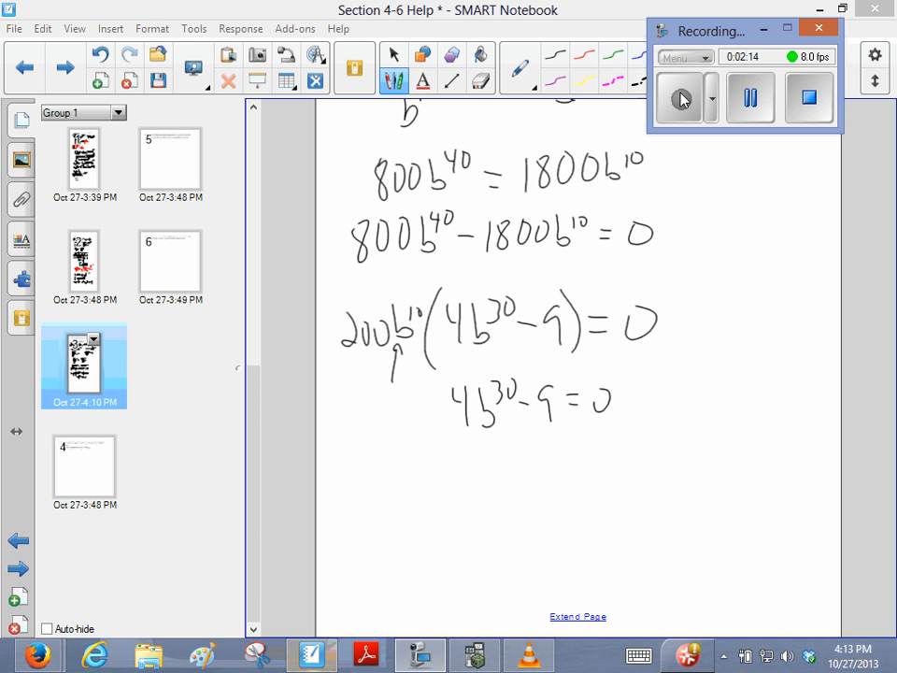
# Handwrite b^30 = 2.25 on a new line
pyautogui.moveTo(499, 461); pyautogui.dragTo(503, 503)
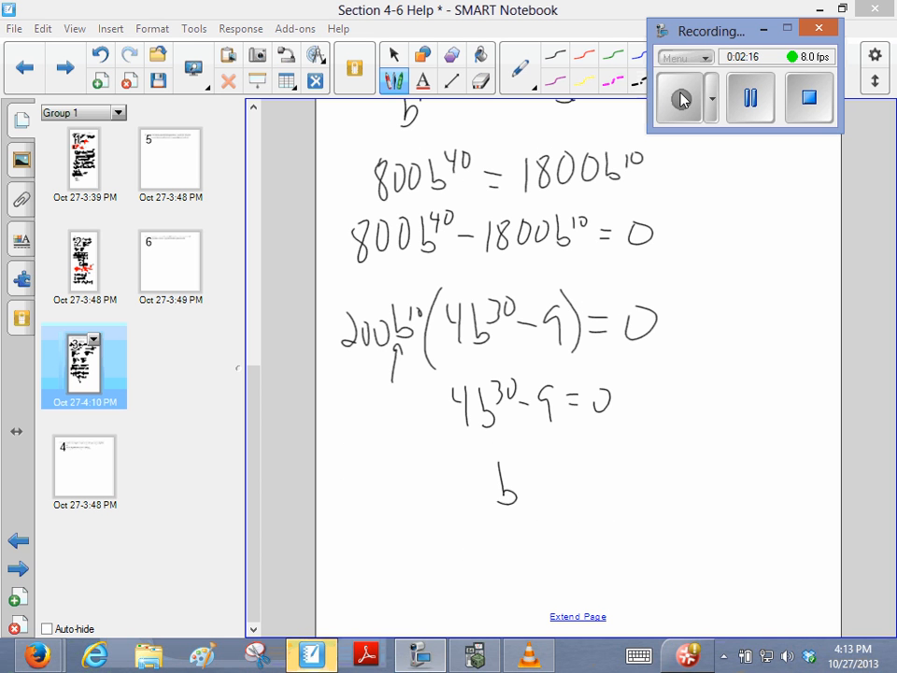
pyautogui.moveTo(521, 463)
pyautogui.mouseDown()
pyautogui.moveTo(523, 482)
pyautogui.moveTo(540, 464)
pyautogui.moveTo(572, 480)
pyautogui.mouseUp()
pyautogui.moveTo(559, 491); pyautogui.dragTo(613, 497)
pyautogui.moveTo(618, 494); pyautogui.dragTo(645, 498)
pyautogui.moveTo(662, 460)
pyautogui.mouseDown()
pyautogui.moveTo(656, 495)
pyautogui.moveTo(691, 446)
pyautogui.mouseUp()
# Write b as the 30th root of 2.25, then leave the pen for the Select tool
pyautogui.moveTo(497, 525)
pyautogui.mouseDown()
pyautogui.moveTo(499, 570)
pyautogui.moveTo(557, 549)
pyautogui.mouseUp()
pyautogui.moveTo(537, 563)
pyautogui.mouseDown()
pyautogui.moveTo(558, 561)
pyautogui.moveTo(599, 529)
pyautogui.moveTo(586, 546)
pyautogui.moveTo(724, 517)
pyautogui.mouseUp()
pyautogui.moveTo(614, 544)
pyautogui.mouseDown()
pyautogui.moveTo(639, 570)
pyautogui.moveTo(671, 570)
pyautogui.mouseUp()
pyautogui.click(646, 571)
pyautogui.moveTo(693, 533); pyautogui.dragTo(696, 563)
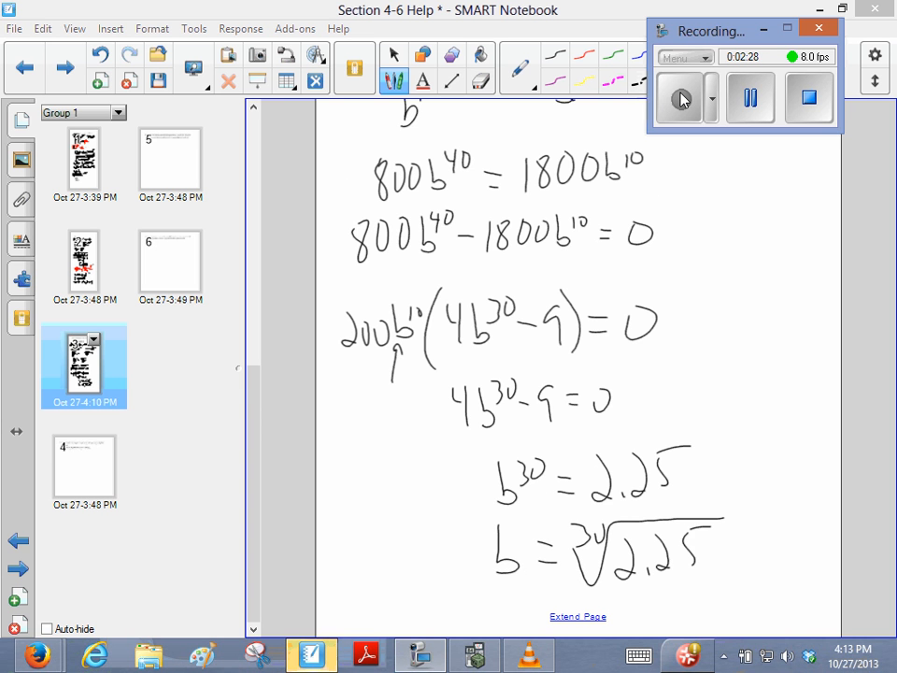
pyautogui.scroll(-3, 577, 373)
pyautogui.scroll(-3, 578, 374)
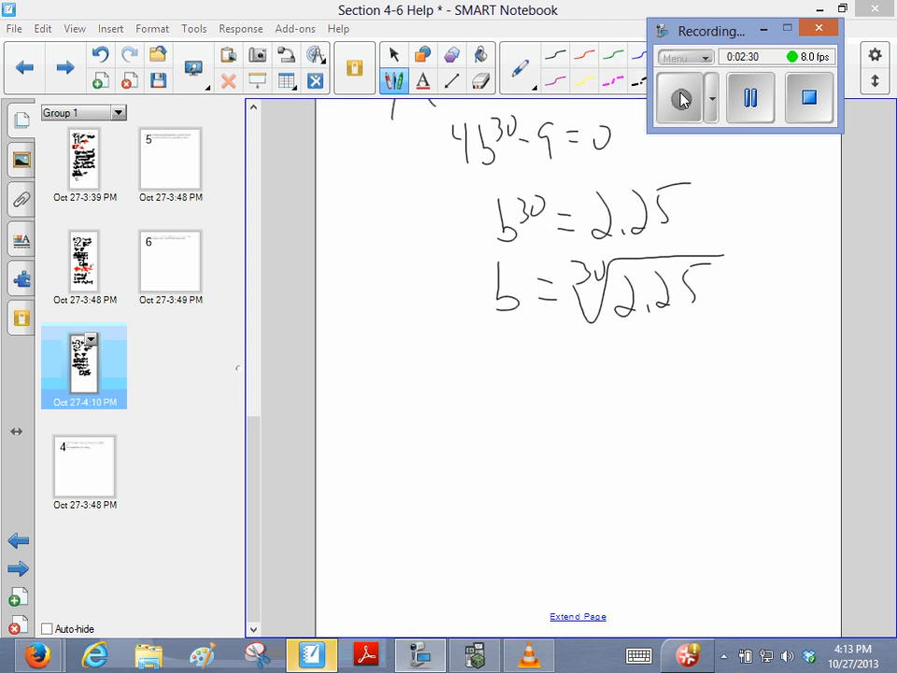
pyautogui.click(393, 54)
# Compute 2.25^(1/30) on the TI calculator, giving 1.027399659
pyautogui.click(473, 656)
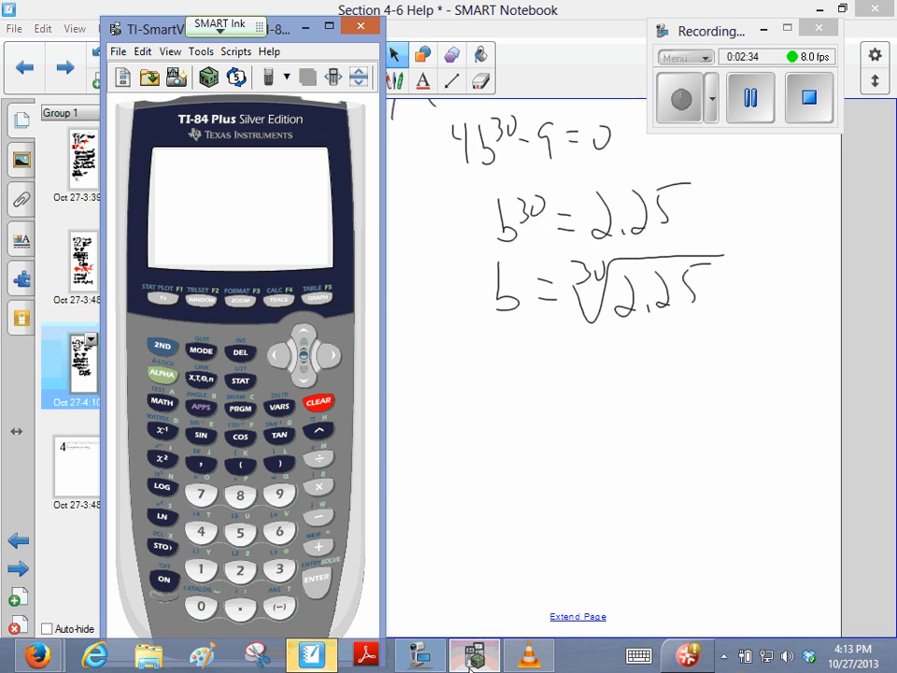
pyautogui.click(240, 569)
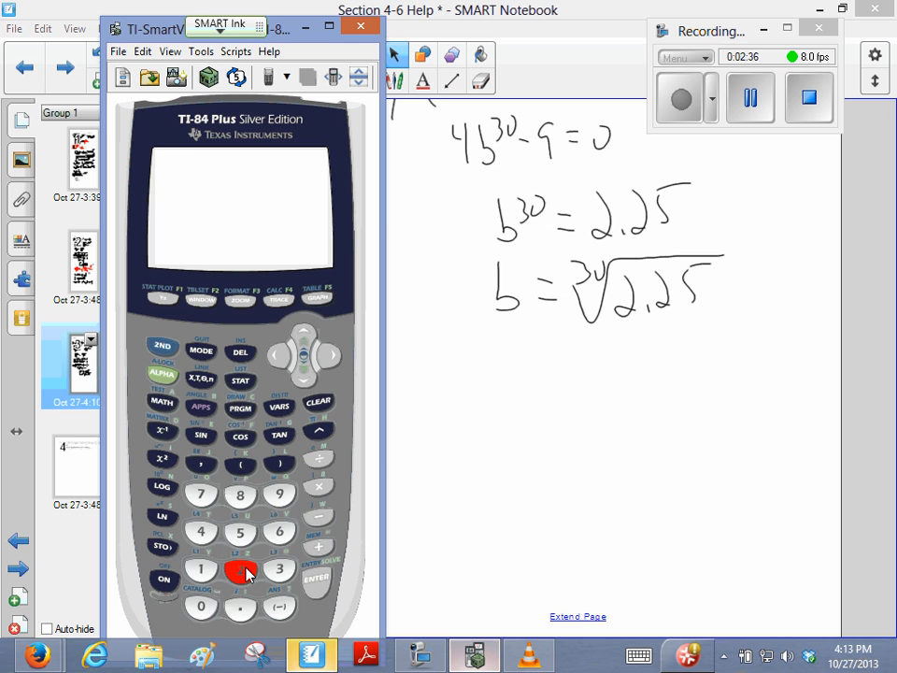
pyautogui.click(240, 607)
pyautogui.click(240, 569)
pyautogui.click(240, 533)
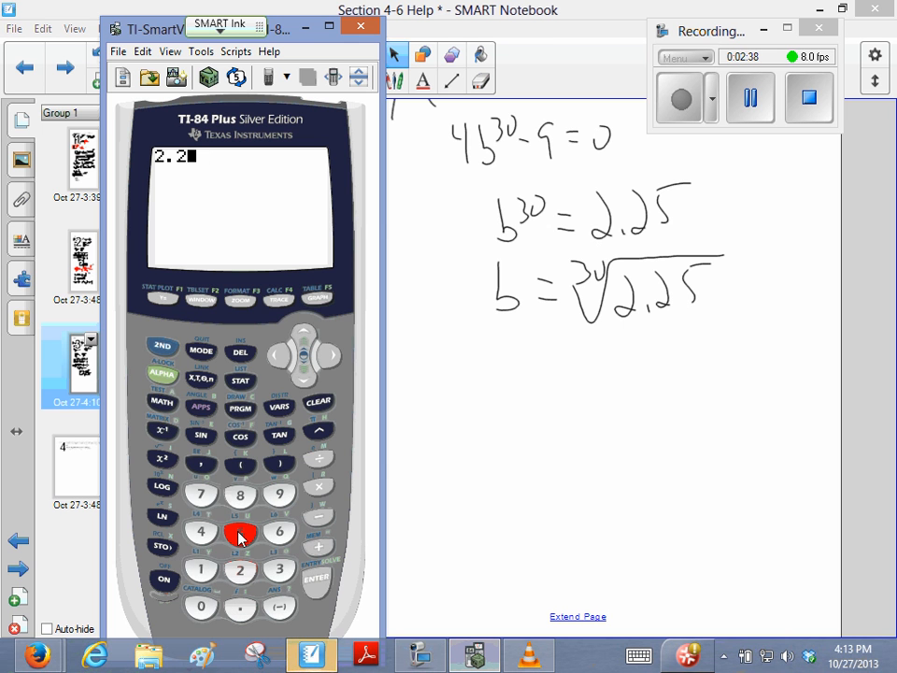
pyautogui.click(319, 431)
pyautogui.click(241, 465)
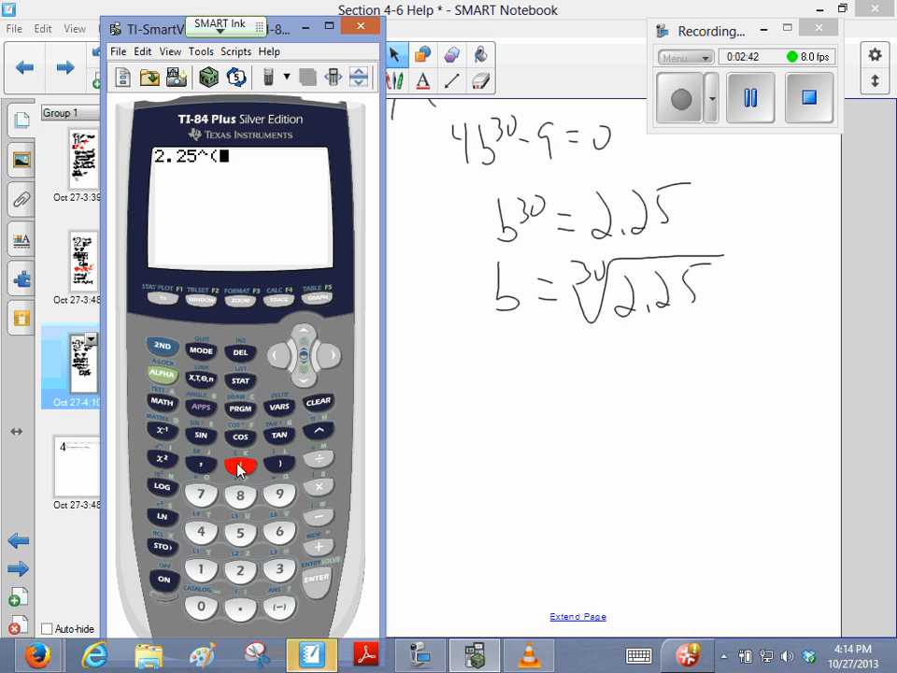
pyautogui.click(200, 568)
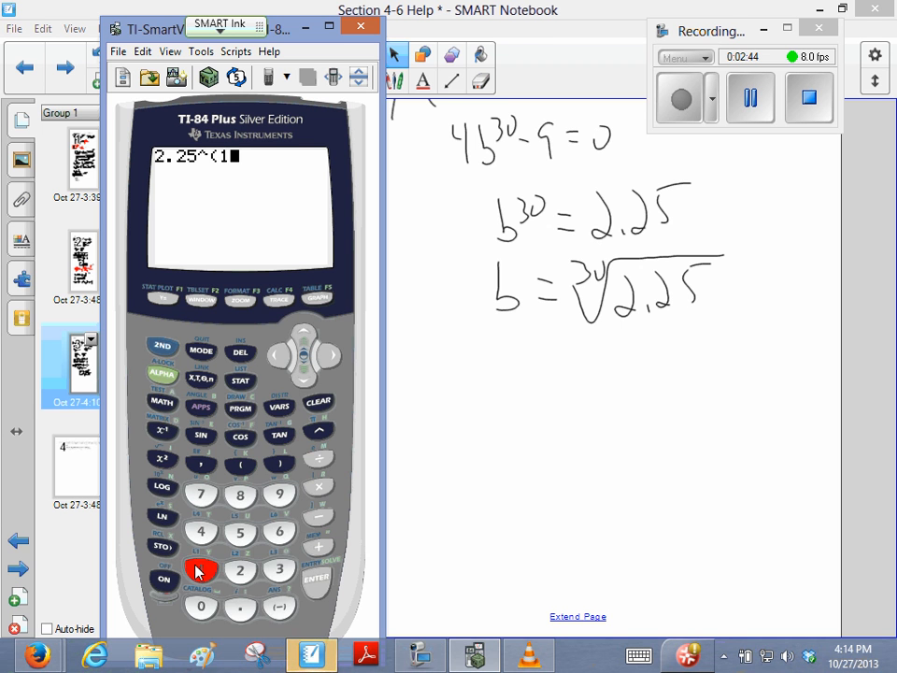
pyautogui.click(318, 459)
pyautogui.click(278, 571)
pyautogui.click(200, 607)
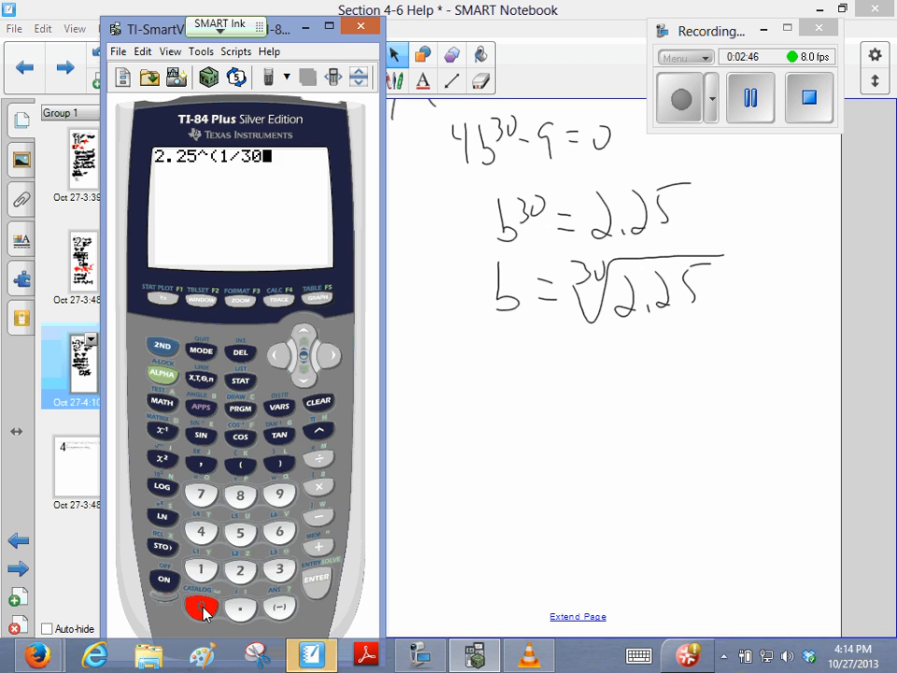
pyautogui.click(314, 582)
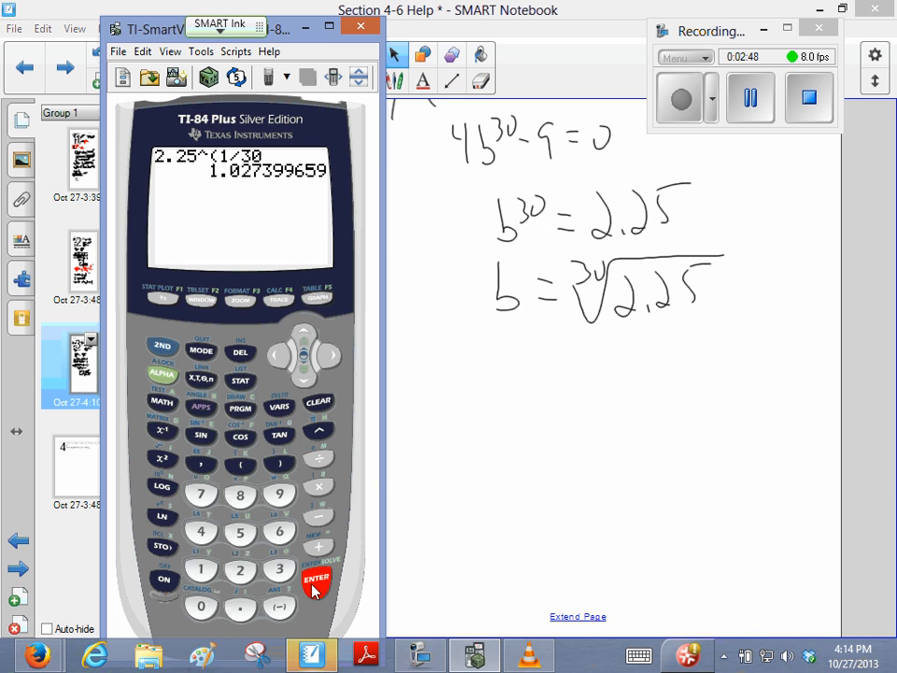
# Place that calculator screen on the page right of the handwritten root
pyautogui.moveTo(241, 203)
pyautogui.mouseDown()
pyautogui.moveTo(687, 366)
pyautogui.moveTo(767, 376)
pyautogui.mouseUp()
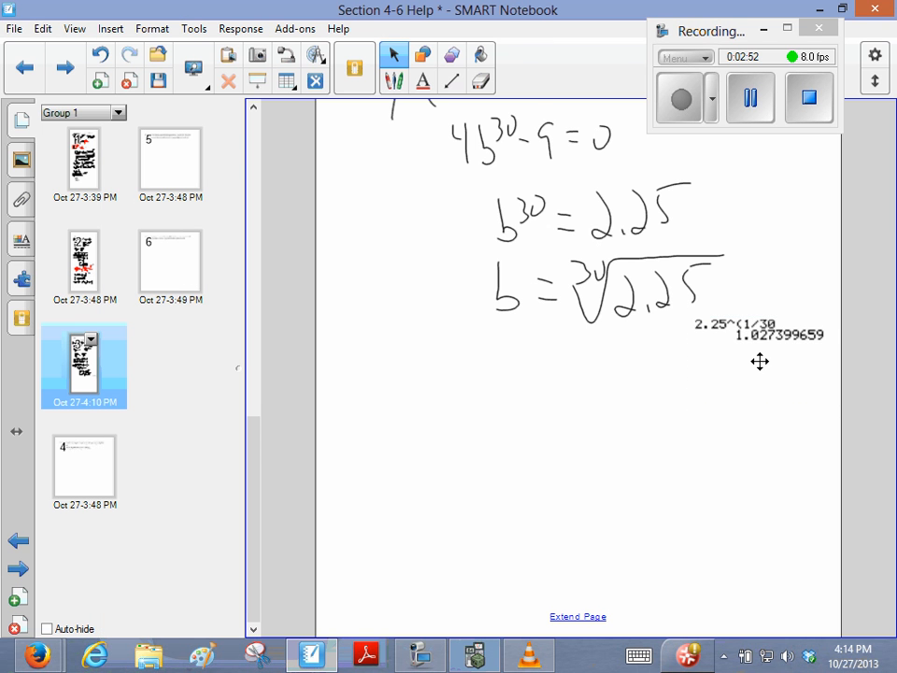
# Handwrite 800/b^10 = a in red below the equations
pyautogui.press('p')
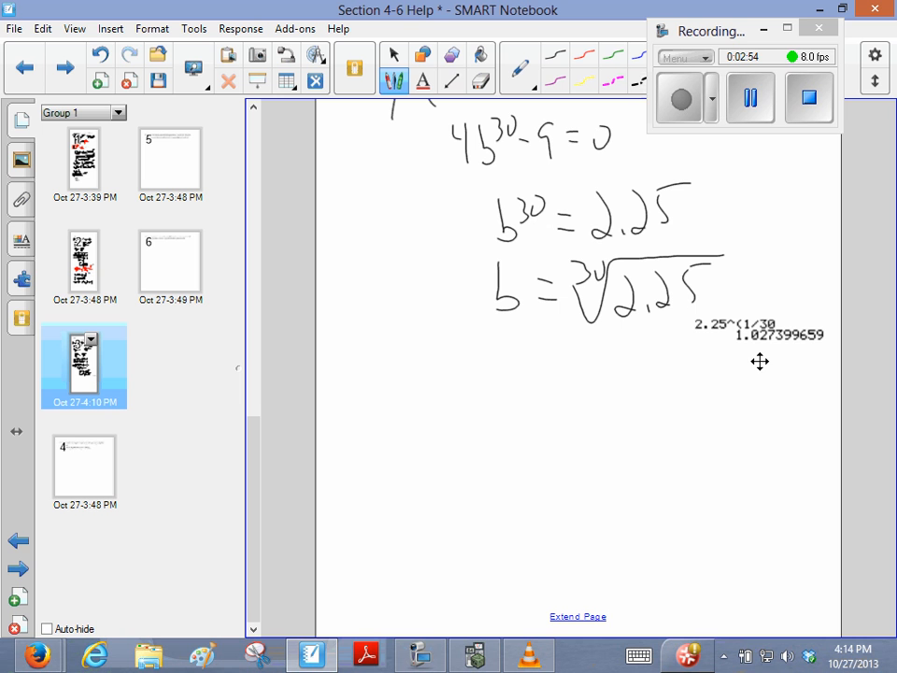
pyautogui.moveTo(410, 381)
pyautogui.mouseDown()
pyautogui.moveTo(426, 413)
pyautogui.moveTo(449, 411)
pyautogui.mouseUp()
pyautogui.moveTo(383, 428); pyautogui.dragTo(477, 423)
pyautogui.moveTo(413, 441); pyautogui.dragTo(417, 488)
pyautogui.moveTo(448, 441)
pyautogui.mouseDown()
pyautogui.moveTo(449, 458)
pyautogui.moveTo(460, 456)
pyautogui.mouseUp()
pyautogui.moveTo(479, 421); pyautogui.dragTo(532, 432)
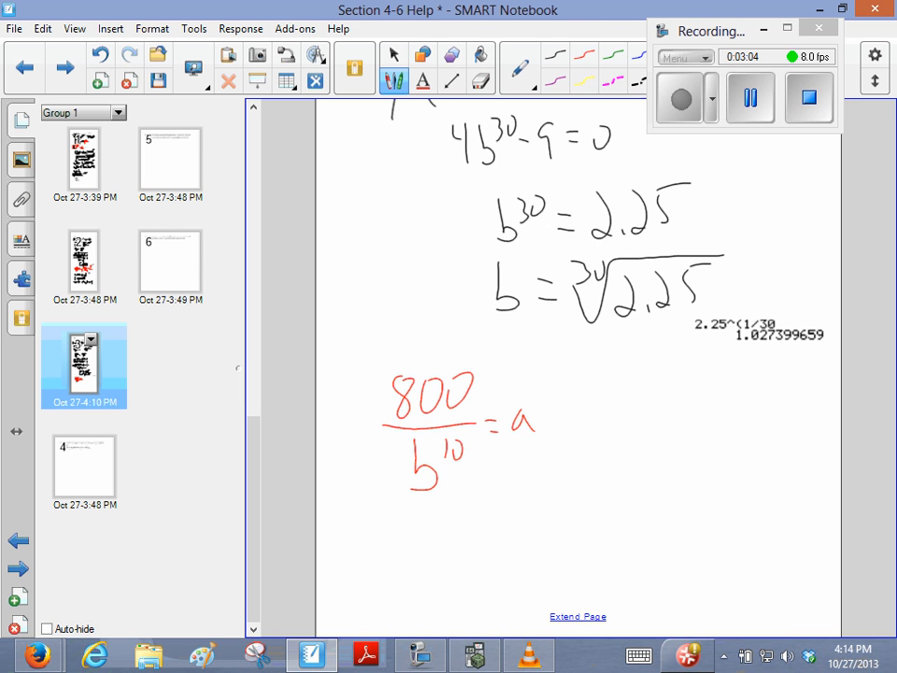
# Draw an arrow linking the 1.027399659 result to b, then return to Select
pyautogui.moveTo(743, 344)
pyautogui.mouseDown()
pyautogui.moveTo(704, 410)
pyautogui.moveTo(527, 511)
pyautogui.moveTo(430, 500)
pyautogui.mouseUp()
pyautogui.press('Escape')
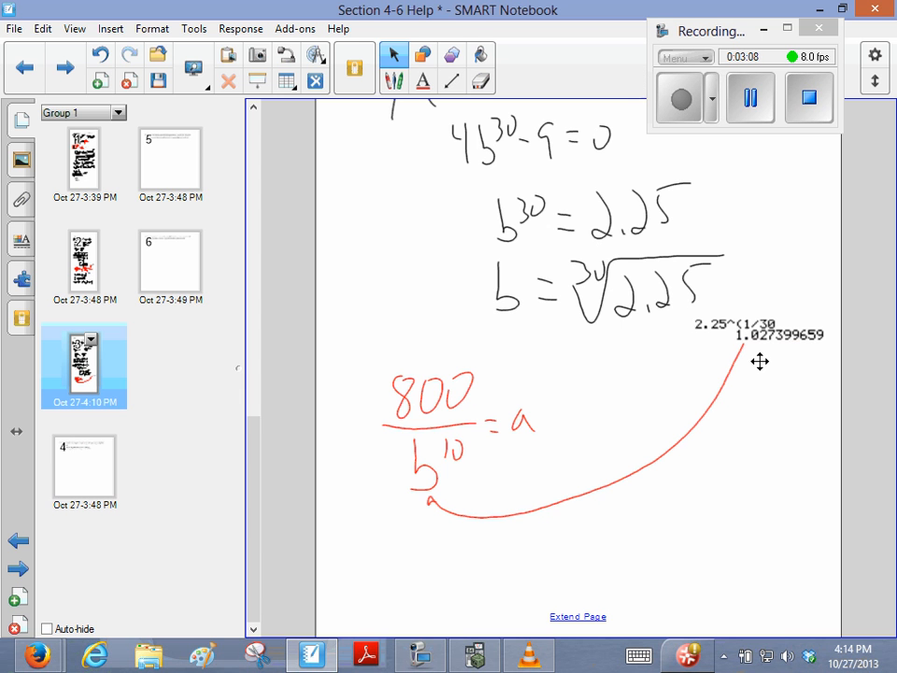
# Compute 800/Ans^10 on the calculator using 2ND (-) for Ans, giving 610.5142627
pyautogui.click(474, 657)
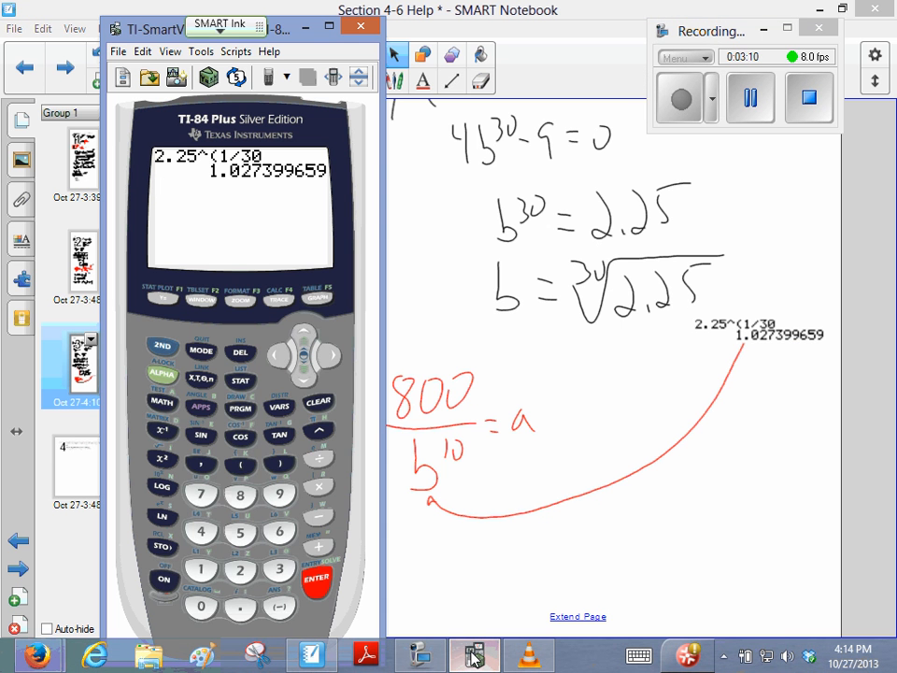
pyautogui.click(240, 494)
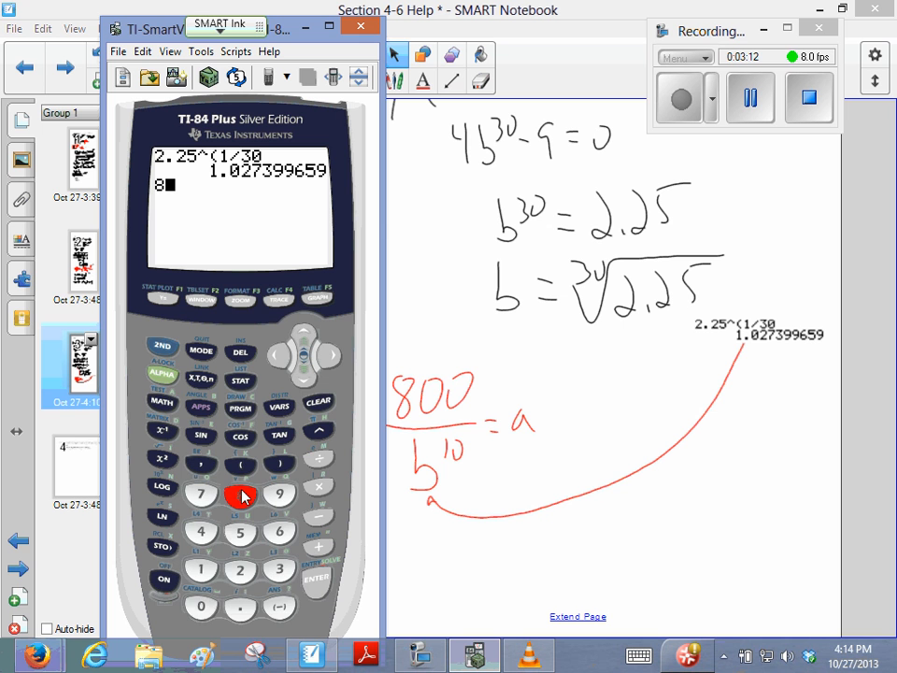
pyautogui.click(200, 608)
pyautogui.click(200, 609)
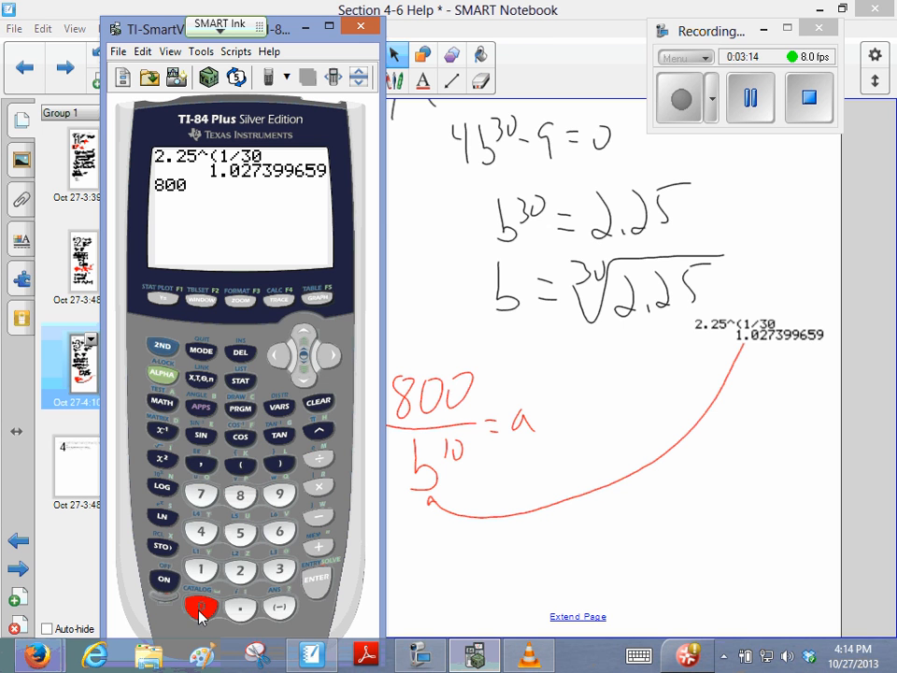
pyautogui.click(319, 463)
pyautogui.click(162, 346)
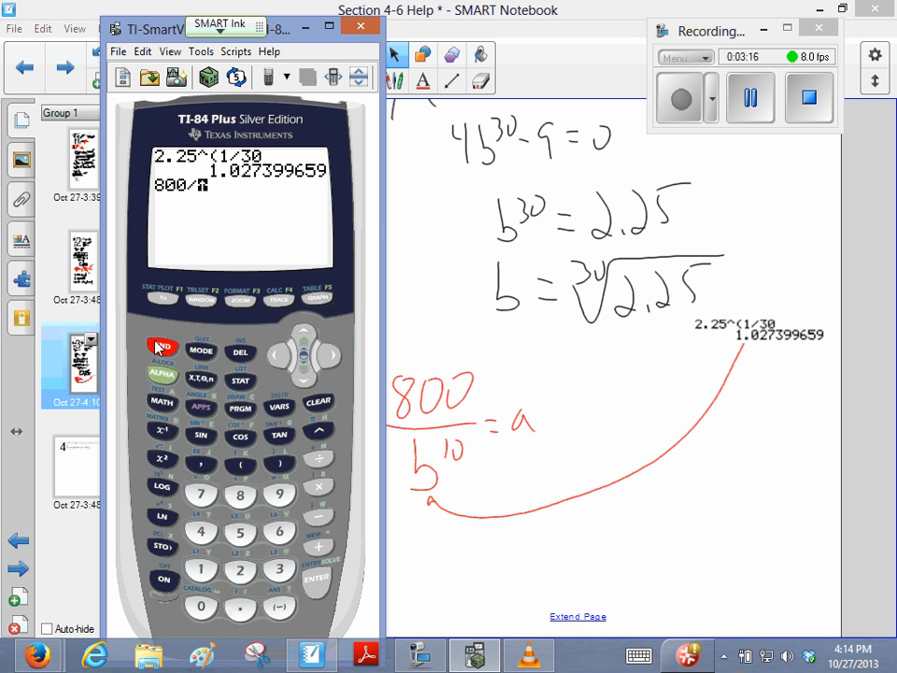
pyautogui.click(279, 607)
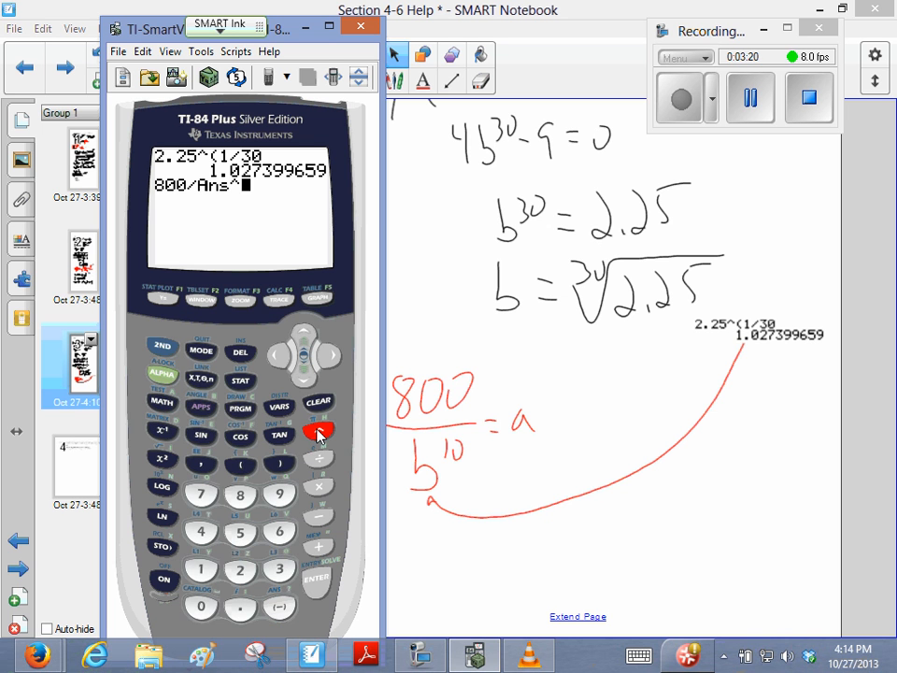
pyautogui.click(200, 568)
pyautogui.click(197, 608)
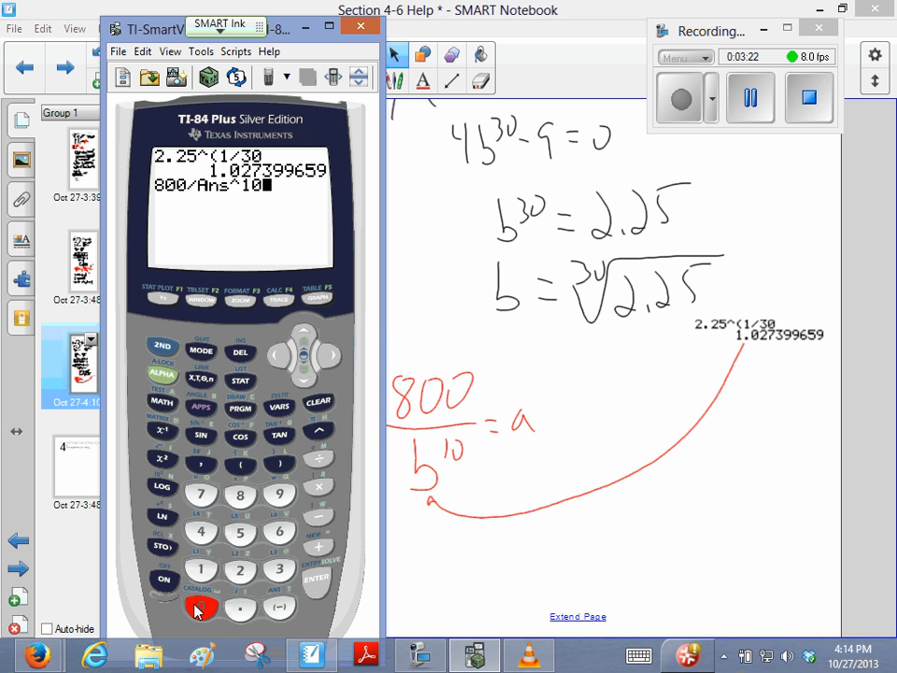
pyautogui.click(316, 579)
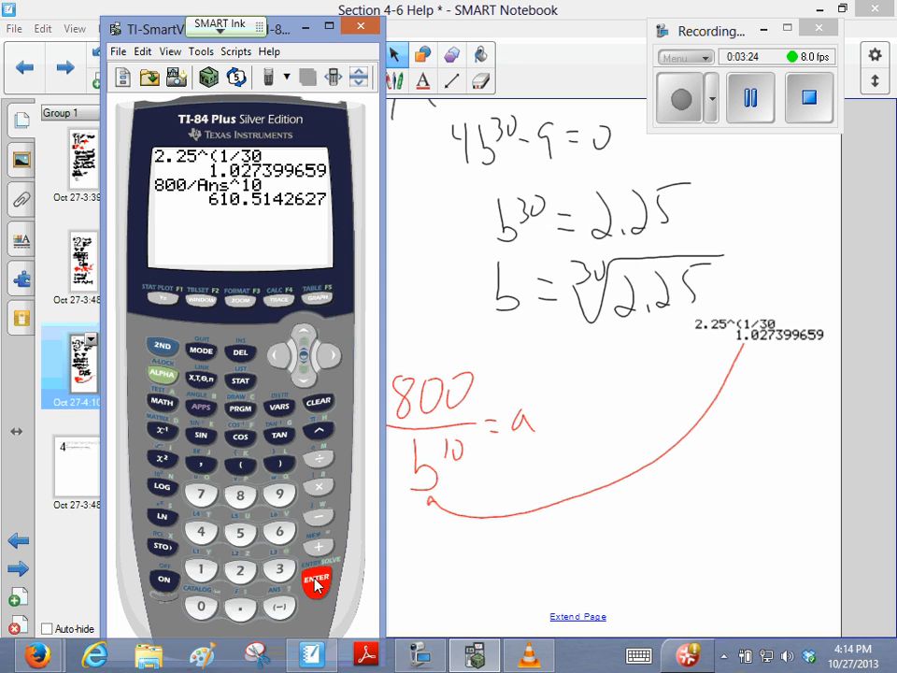
# Place that calculation on the page beneath the arrow
pyautogui.moveTo(281, 196)
pyautogui.mouseDown()
pyautogui.moveTo(760, 531)
pyautogui.moveTo(744, 525)
pyautogui.mouseUp()
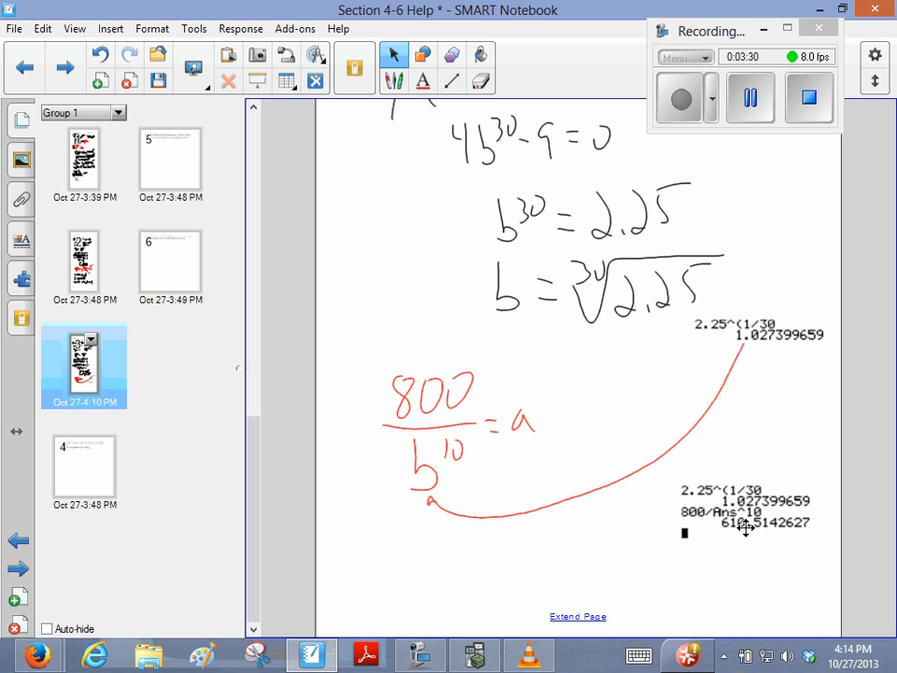
pyautogui.moveTo(252, 449)
pyautogui.mouseDown()
pyautogui.moveTo(253, 173)
pyautogui.moveTo(252, 578)
pyautogui.mouseUp()
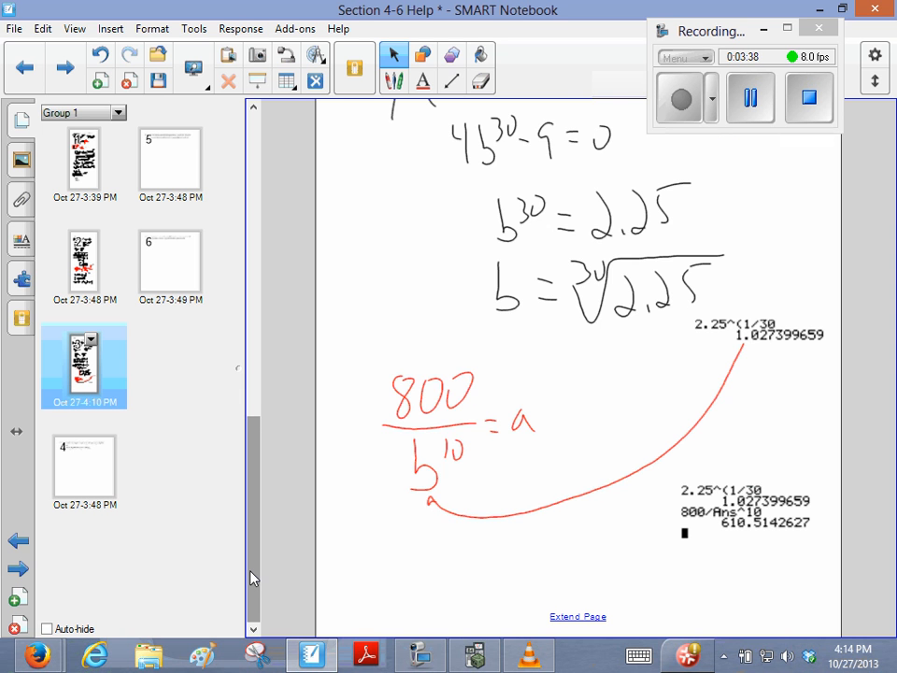
pyautogui.scroll(-3, 253, 577)
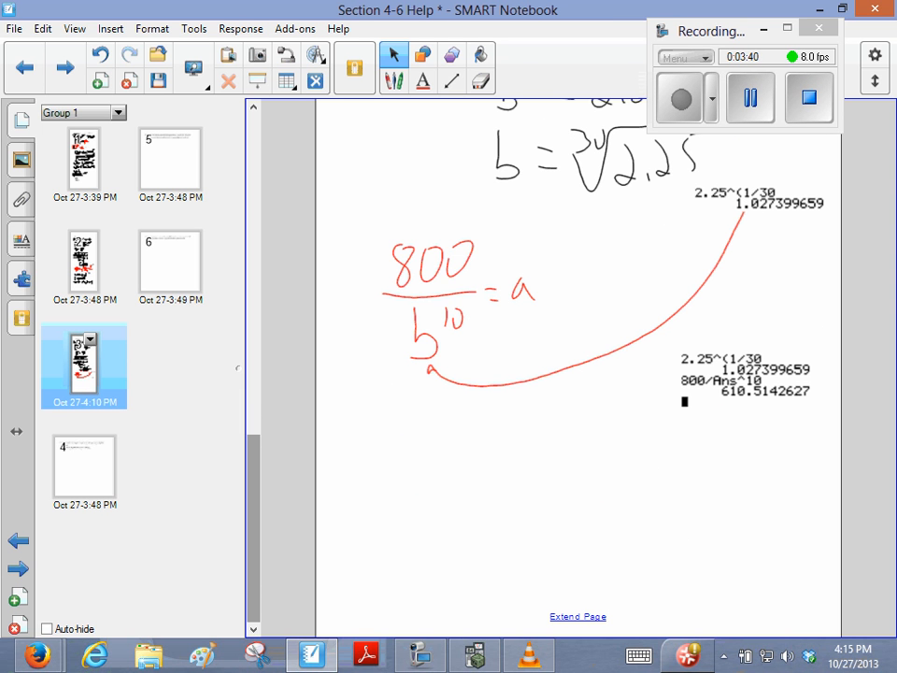
# Handwrite the growth formula P = P0 b^T and divide it by P0
pyautogui.click(393, 81)
pyautogui.moveTo(417, 438)
pyautogui.mouseDown()
pyautogui.moveTo(417, 484)
pyautogui.moveTo(419, 460)
pyautogui.mouseUp()
pyautogui.moveTo(447, 457)
pyautogui.mouseDown()
pyautogui.moveTo(466, 457)
pyautogui.moveTo(486, 484)
pyautogui.mouseUp()
pyautogui.moveTo(487, 437)
pyautogui.mouseDown()
pyautogui.moveTo(488, 460)
pyautogui.moveTo(519, 492)
pyautogui.moveTo(498, 496)
pyautogui.moveTo(506, 483)
pyautogui.mouseUp()
pyautogui.moveTo(534, 432); pyautogui.dragTo(539, 482)
pyautogui.moveTo(563, 426)
pyautogui.mouseDown()
pyautogui.moveTo(563, 452)
pyautogui.moveTo(572, 422)
pyautogui.mouseUp()
pyautogui.moveTo(389, 503)
pyautogui.mouseDown()
pyautogui.moveTo(436, 499)
pyautogui.moveTo(402, 559)
pyautogui.moveTo(404, 532)
pyautogui.moveTo(417, 555)
pyautogui.mouseUp()
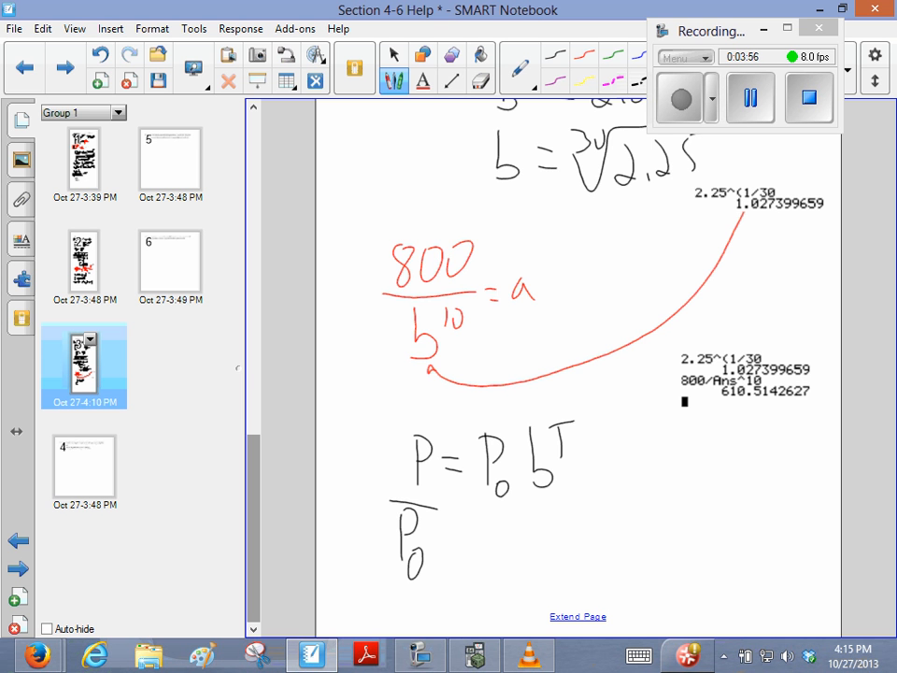
pyautogui.moveTo(253, 467)
pyautogui.mouseDown()
pyautogui.moveTo(260, 137)
pyautogui.moveTo(259, 608)
pyautogui.mouseUp()
# Write the doubling equation 2 = (1.027399659)^T
pyautogui.moveTo(559, 531)
pyautogui.mouseDown()
pyautogui.moveTo(568, 564)
pyautogui.moveTo(589, 565)
pyautogui.moveTo(627, 531)
pyautogui.mouseUp()
pyautogui.moveTo(603, 547)
pyautogui.mouseDown()
pyautogui.moveTo(628, 544)
pyautogui.moveTo(635, 572)
pyautogui.moveTo(674, 535)
pyautogui.moveTo(695, 565)
pyautogui.moveTo(738, 566)
pyautogui.mouseUp()
pyautogui.moveTo(748, 516)
pyautogui.mouseDown()
pyautogui.moveTo(744, 561)
pyautogui.moveTo(764, 542)
pyautogui.moveTo(797, 557)
pyautogui.mouseUp()
pyautogui.moveTo(796, 486); pyautogui.dragTo(802, 577)
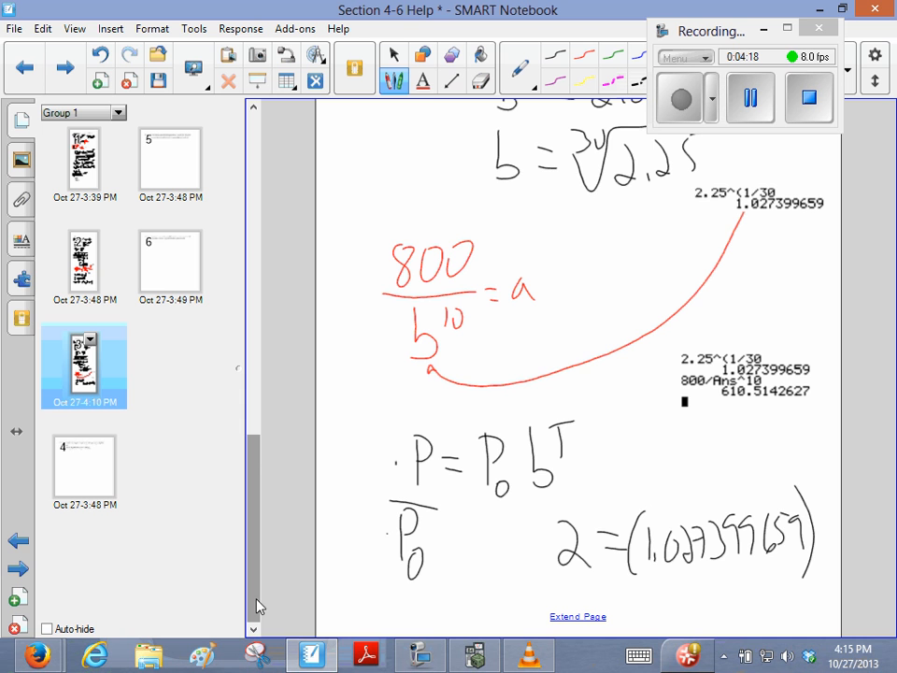
pyautogui.moveTo(819, 465)
pyautogui.mouseDown()
pyautogui.moveTo(821, 495)
pyautogui.moveTo(828, 459)
pyautogui.mouseUp()
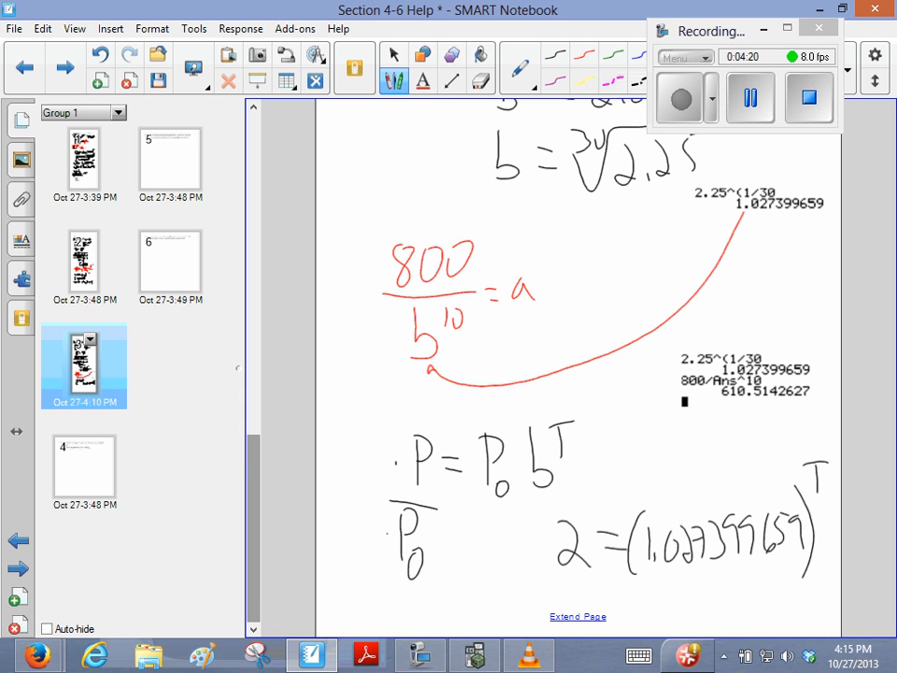
pyautogui.scroll(-5, 578, 374)
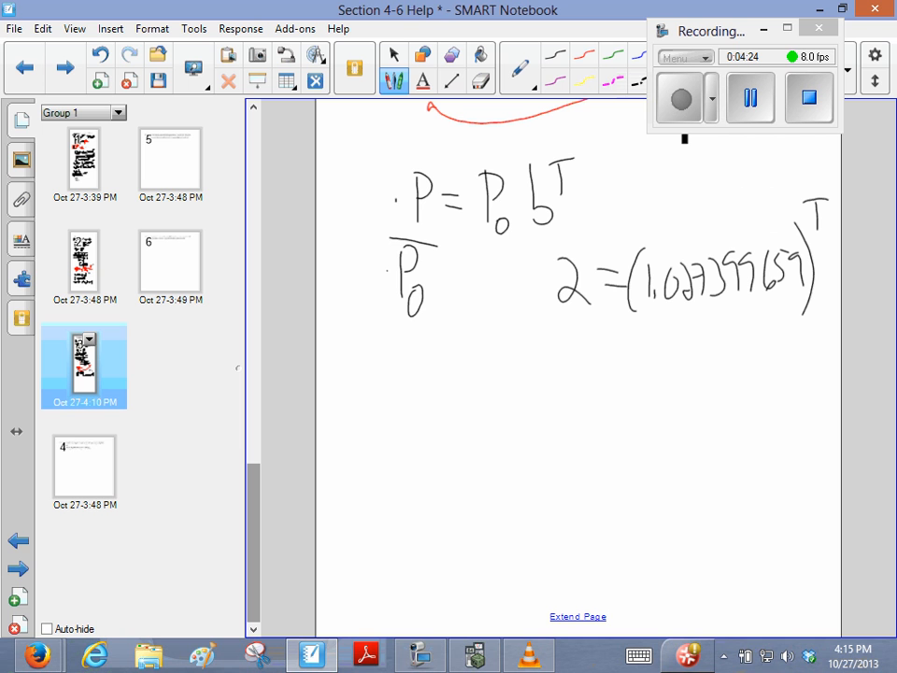
# Write log 2 = T log( ) with an arrow feeding the growth factor into the log
pyautogui.moveTo(509, 343)
pyautogui.mouseDown()
pyautogui.moveTo(511, 381)
pyautogui.moveTo(521, 367)
pyautogui.moveTo(540, 393)
pyautogui.mouseUp()
pyautogui.moveTo(564, 347)
pyautogui.mouseDown()
pyautogui.moveTo(566, 378)
pyautogui.moveTo(580, 375)
pyautogui.mouseUp()
pyautogui.moveTo(606, 360)
pyautogui.mouseDown()
pyautogui.moveTo(622, 358)
pyautogui.moveTo(624, 368)
pyautogui.moveTo(669, 344)
pyautogui.mouseUp()
pyautogui.moveTo(656, 346); pyautogui.dragTo(654, 376)
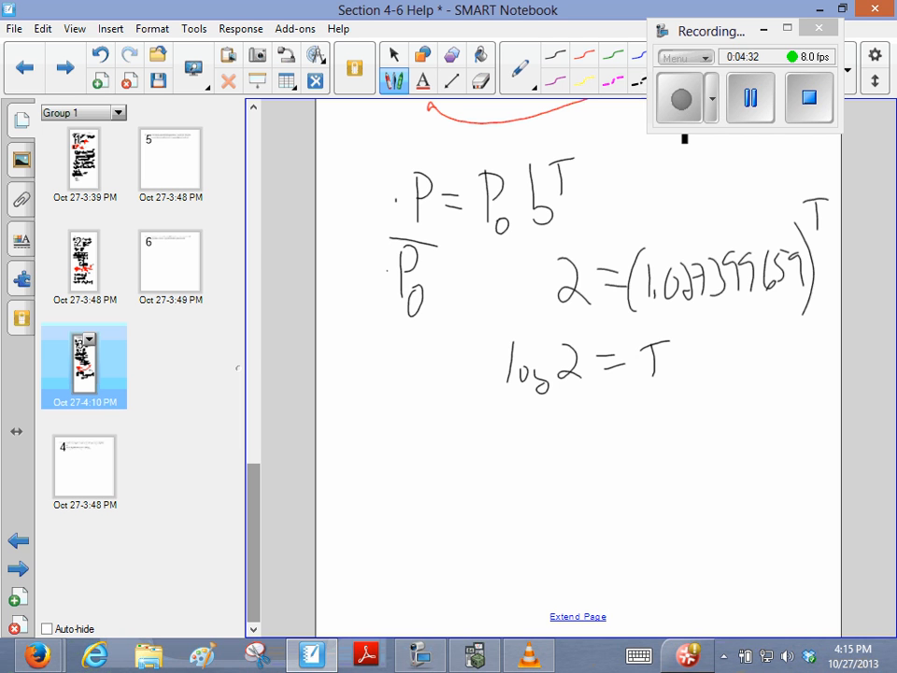
pyautogui.moveTo(695, 344)
pyautogui.mouseDown()
pyautogui.moveTo(697, 375)
pyautogui.moveTo(708, 361)
pyautogui.moveTo(725, 388)
pyautogui.mouseUp()
pyautogui.moveTo(750, 329); pyautogui.dragTo(746, 374)
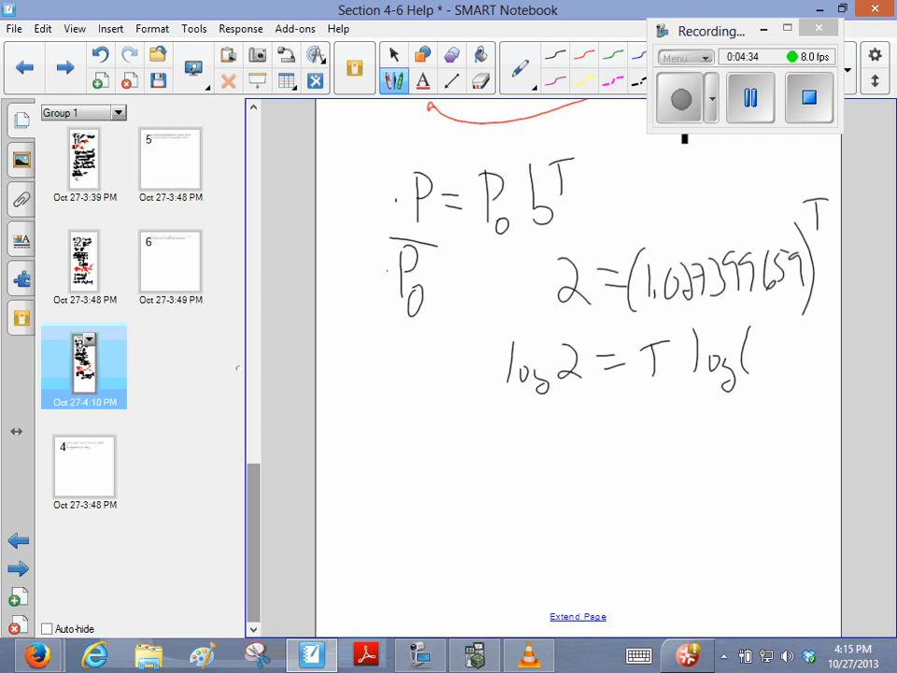
pyautogui.moveTo(810, 339); pyautogui.dragTo(812, 370)
pyautogui.moveTo(783, 286)
pyautogui.mouseDown()
pyautogui.moveTo(778, 344)
pyautogui.moveTo(787, 338)
pyautogui.mouseUp()
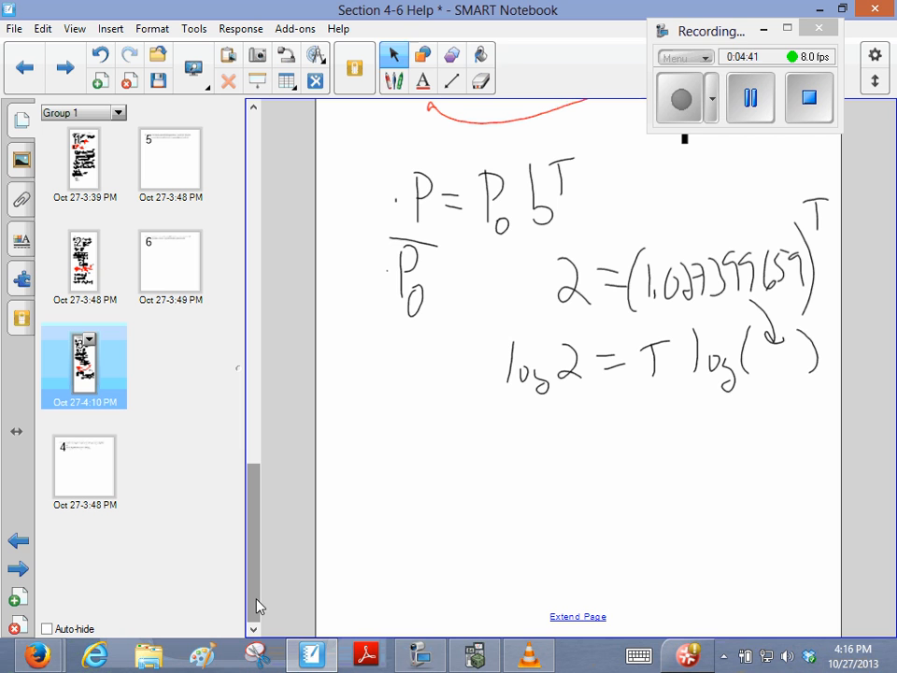
# Write T = log 2 / log( ) in green with the growth factor arrowed in, then bring the calculator back up
pyautogui.moveTo(500, 399); pyautogui.dragTo(584, 404)
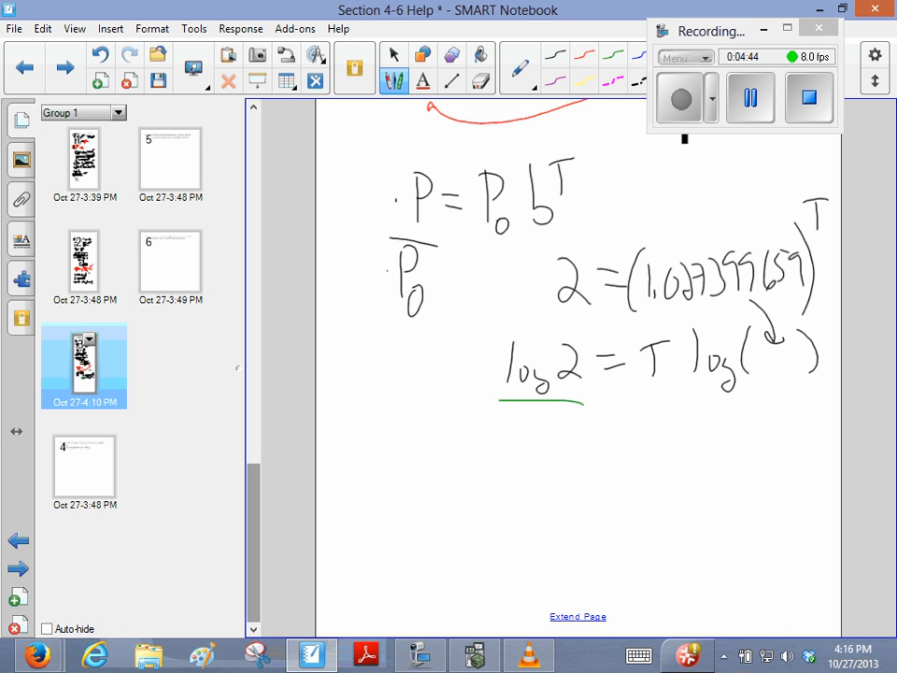
pyautogui.moveTo(509, 420)
pyautogui.mouseDown()
pyautogui.moveTo(508, 460)
pyautogui.moveTo(521, 449)
pyautogui.moveTo(530, 481)
pyautogui.mouseUp()
pyautogui.moveTo(559, 426)
pyautogui.mouseDown()
pyautogui.moveTo(555, 467)
pyautogui.moveTo(585, 476)
pyautogui.mouseUp()
pyautogui.moveTo(778, 347); pyautogui.dragTo(574, 481)
pyautogui.moveTo(470, 395)
pyautogui.mouseDown()
pyautogui.moveTo(486, 394)
pyautogui.moveTo(486, 409)
pyautogui.mouseUp()
pyautogui.moveTo(420, 385)
pyautogui.mouseDown()
pyautogui.moveTo(422, 428)
pyautogui.moveTo(440, 380)
pyautogui.mouseUp()
pyautogui.click(394, 55)
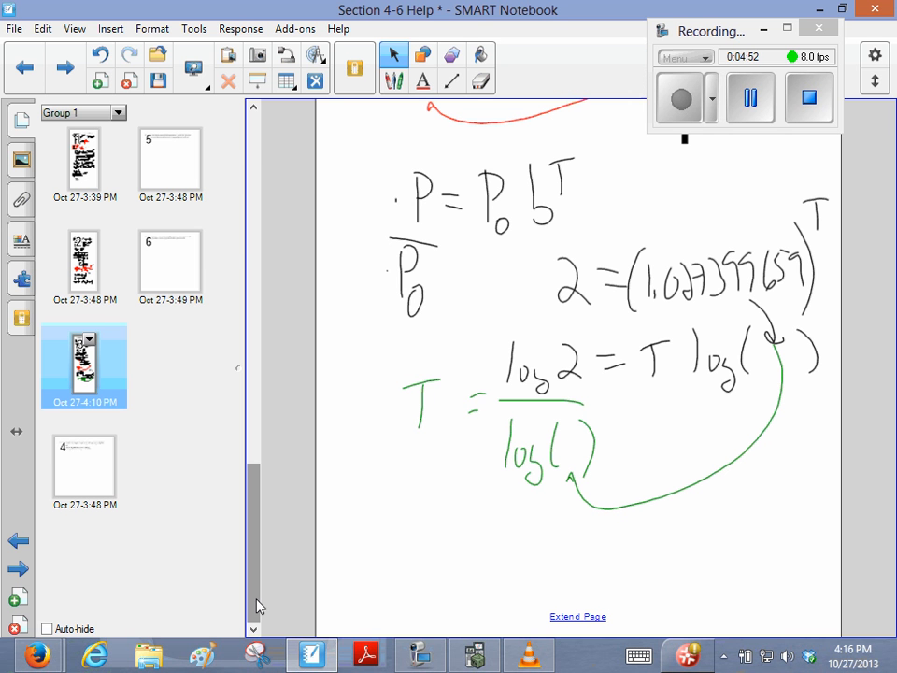
pyautogui.click(472, 657)
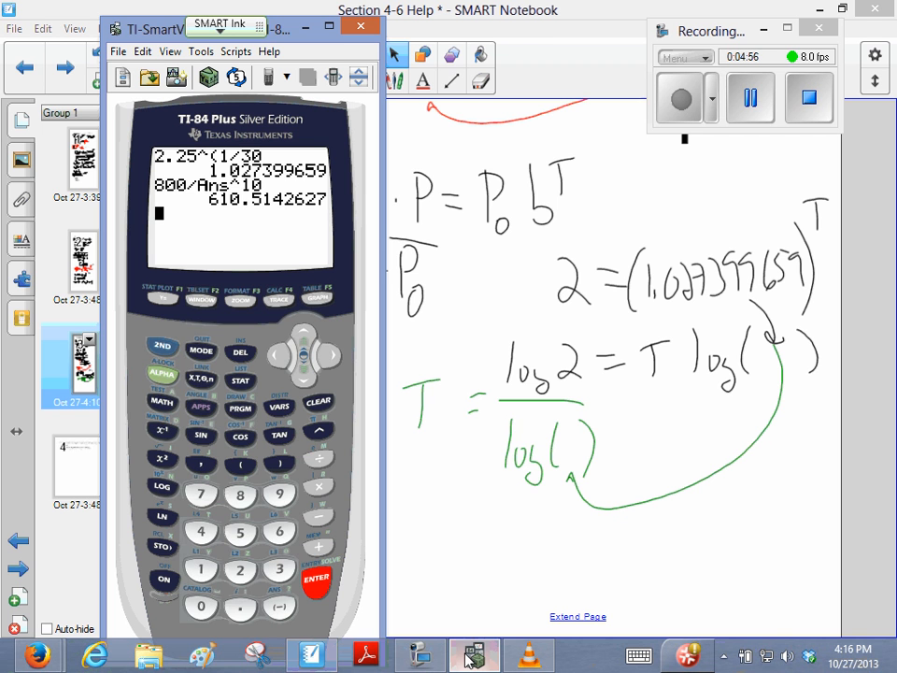
# Recall 1.027399659 from the calculator history and evaluate log 2
pyautogui.click(304, 337)
pyautogui.click(304, 336)
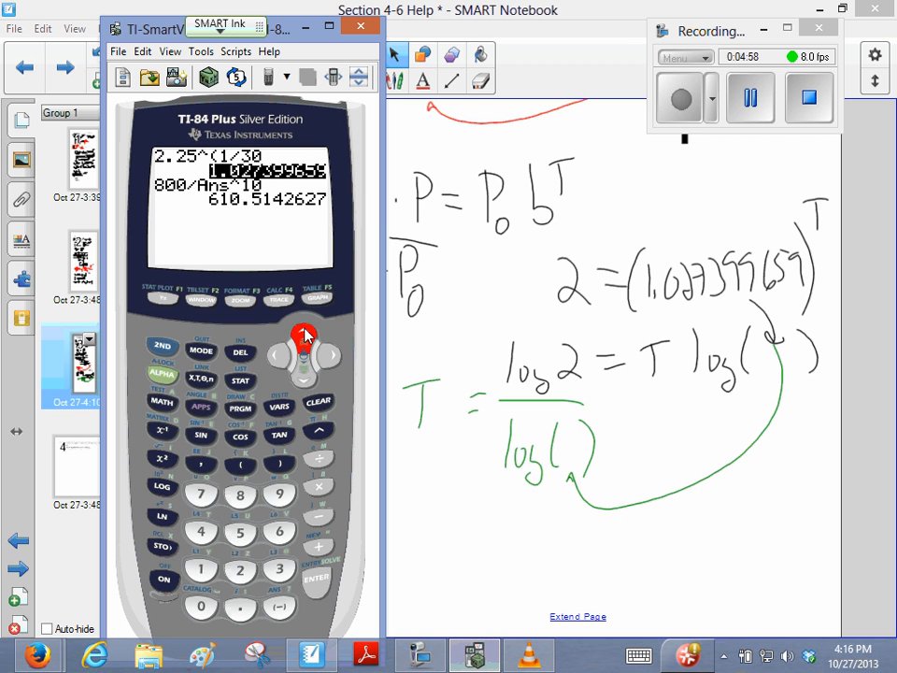
pyautogui.click(318, 580)
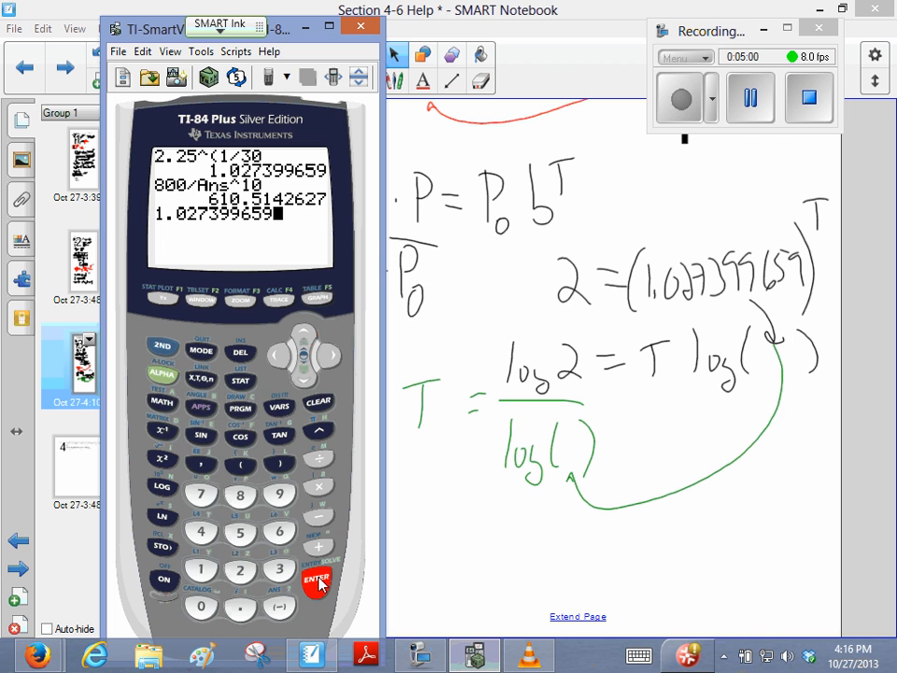
pyautogui.click(317, 580)
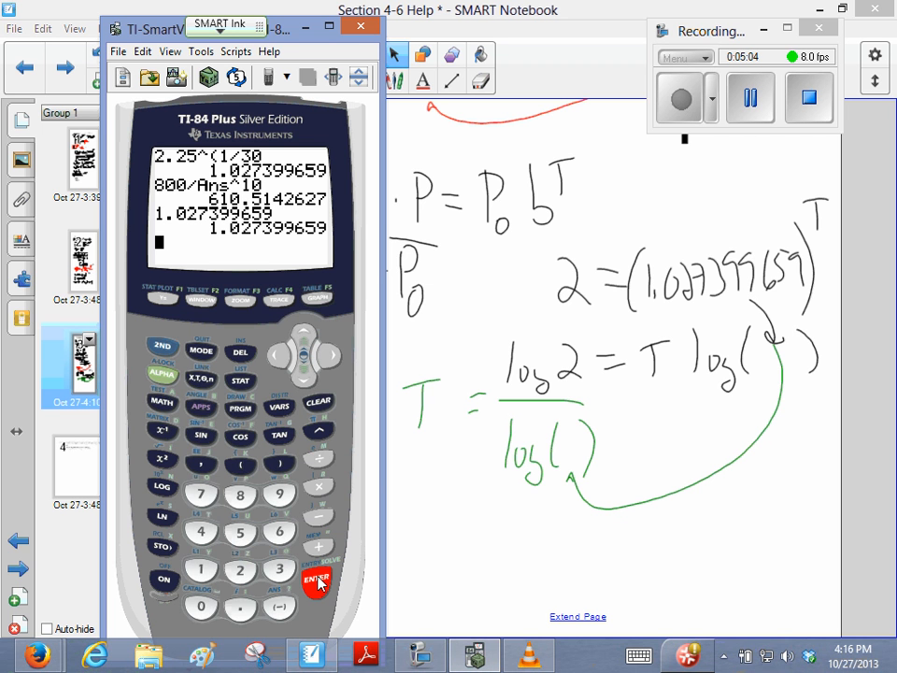
pyautogui.click(162, 486)
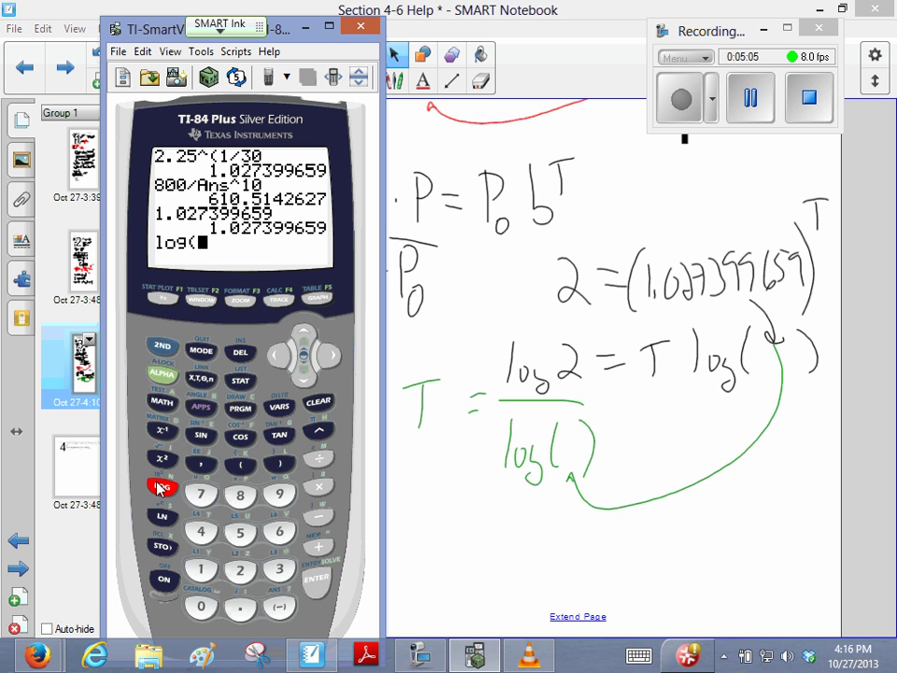
pyautogui.click(240, 570)
pyautogui.click(315, 579)
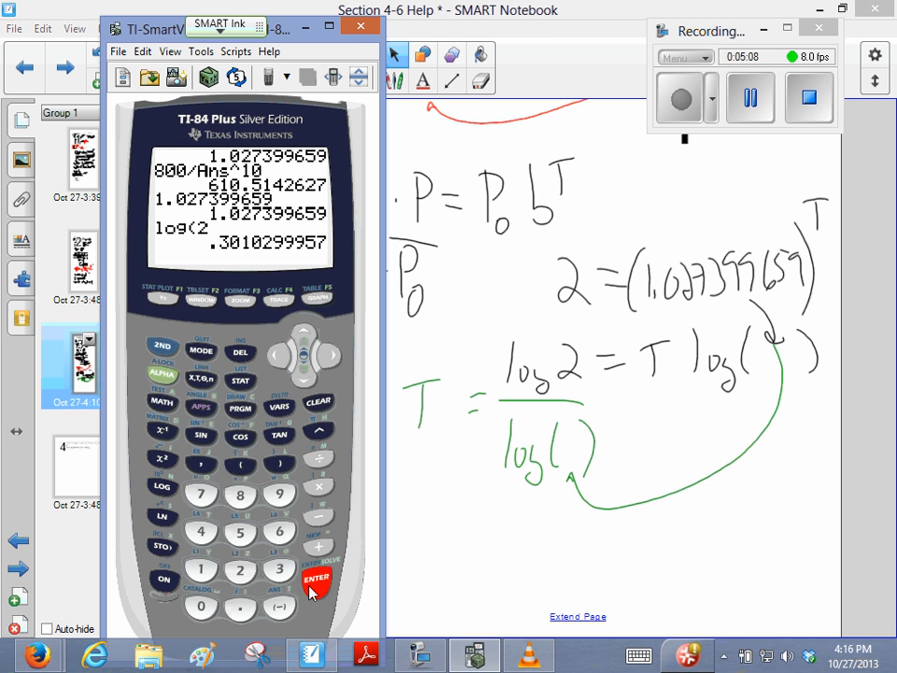
# Divide that by log(1.027399659) recalled from history, giving the doubling time 25.64266943
pyautogui.click(318, 458)
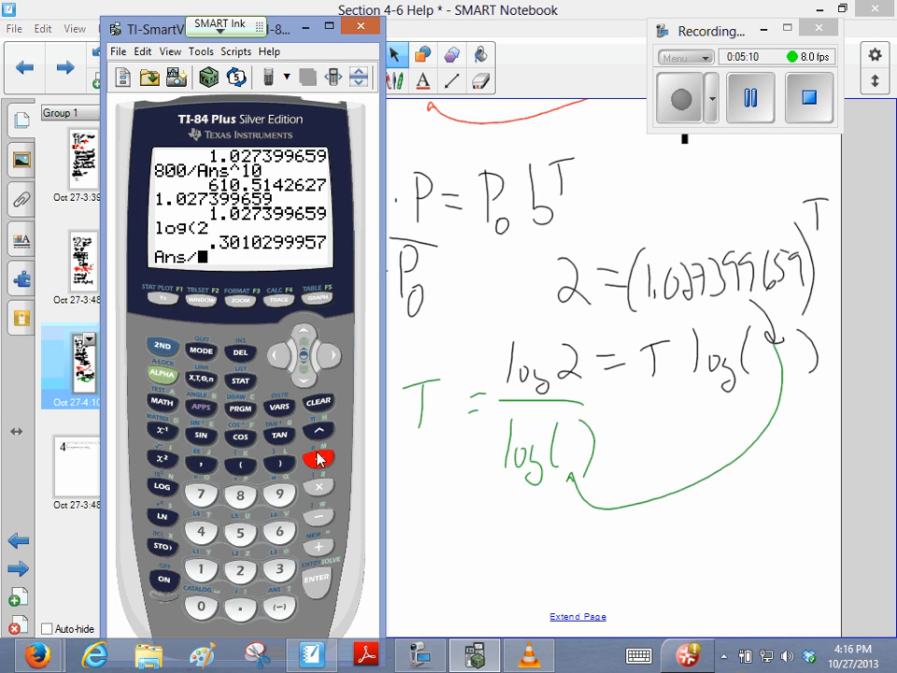
pyautogui.click(162, 486)
pyautogui.click(305, 342)
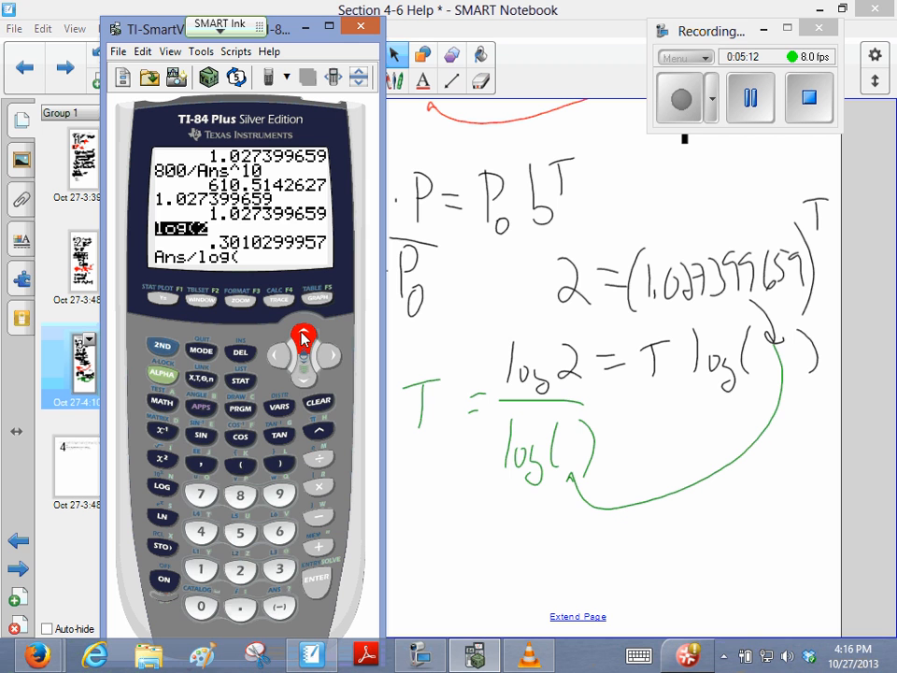
pyautogui.click(302, 340)
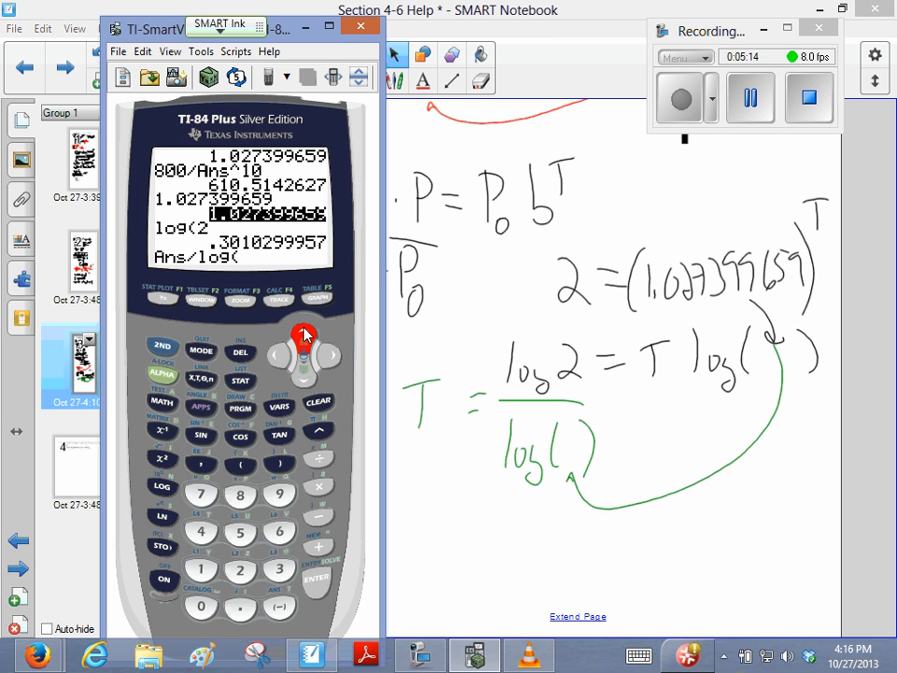
pyautogui.click(317, 580)
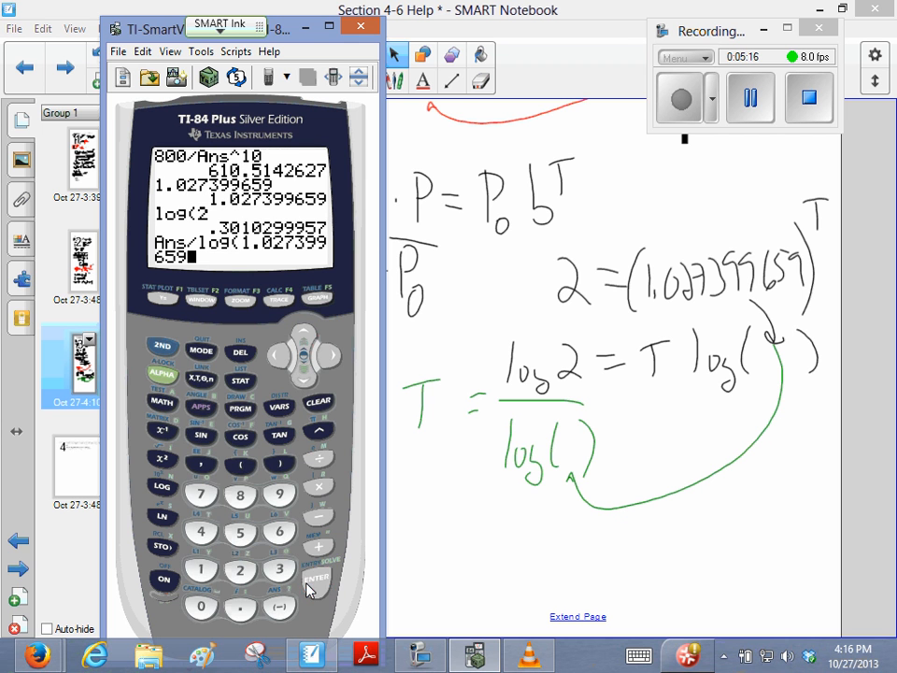
pyautogui.click(308, 585)
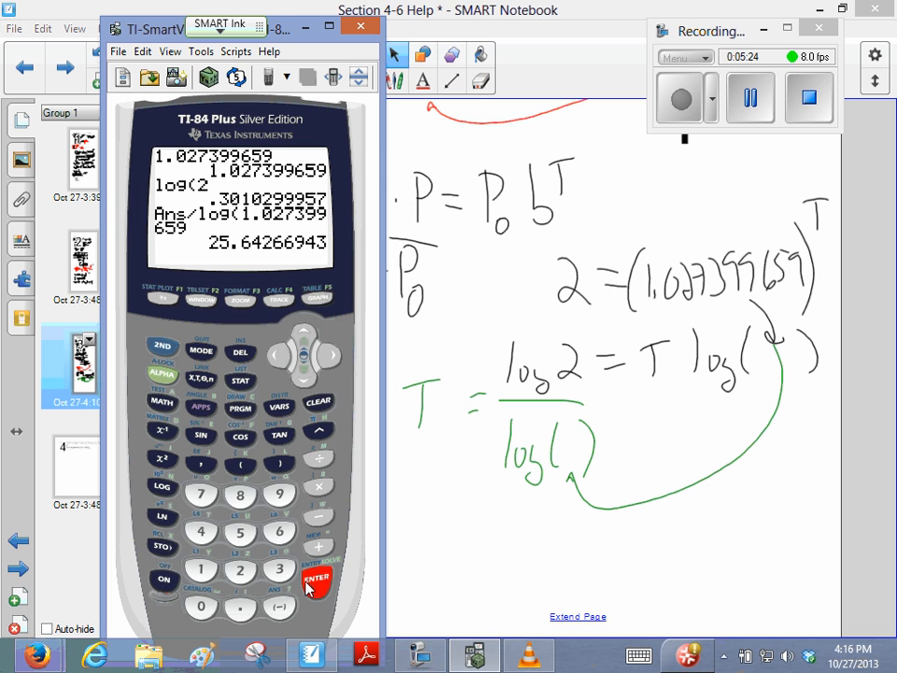
# Copy the calculator screen with the doubling time onto the Notebook page
pyautogui.moveTo(227, 204)
pyautogui.mouseDown()
pyautogui.moveTo(708, 514)
pyautogui.moveTo(714, 502)
pyautogui.mouseUp()
pyautogui.moveTo(253, 467); pyautogui.dragTo(271, 113)
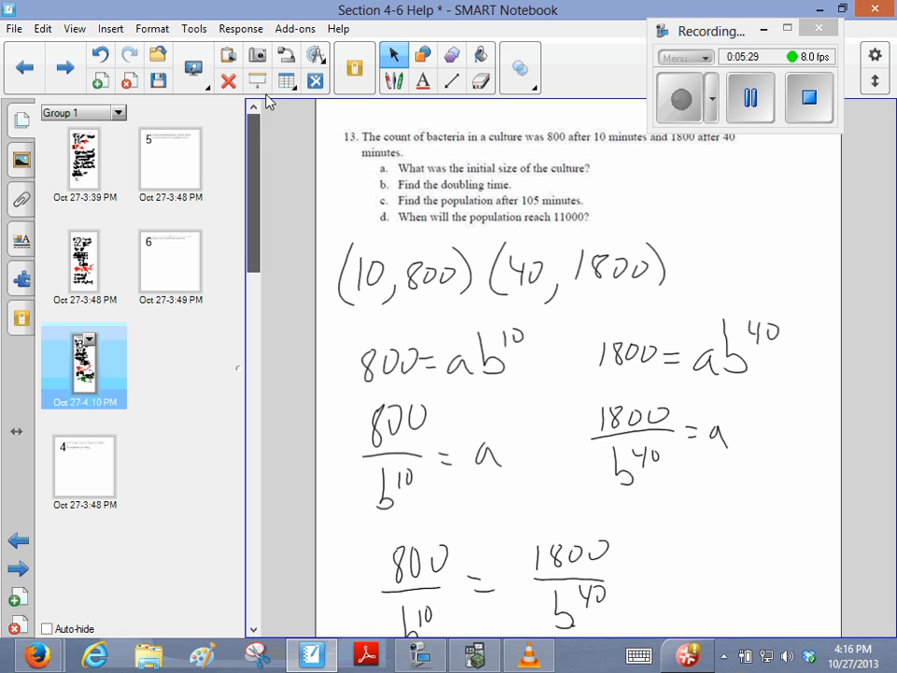
pyautogui.scroll(-1, 261, 150)
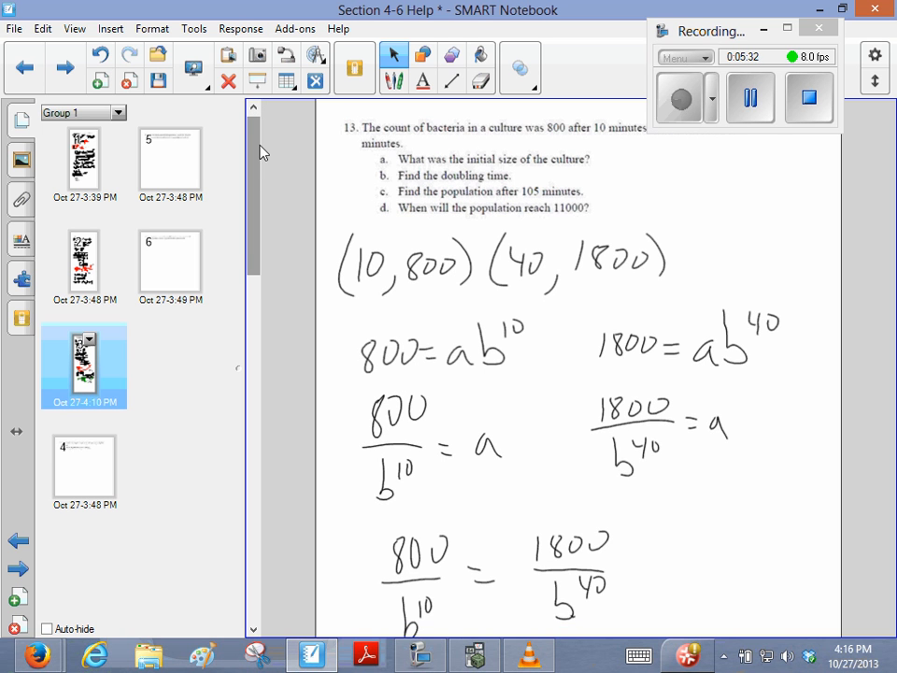
pyautogui.scroll(1, 259, 164)
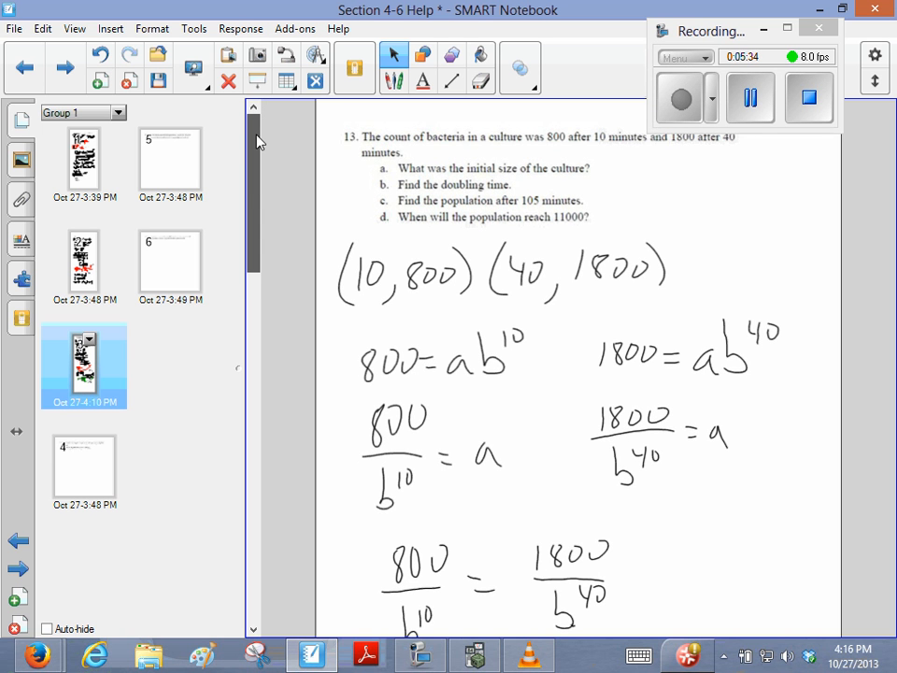
pyautogui.moveTo(258, 140)
pyautogui.mouseDown()
pyautogui.moveTo(258, 208)
pyautogui.moveTo(259, 144)
pyautogui.mouseUp()
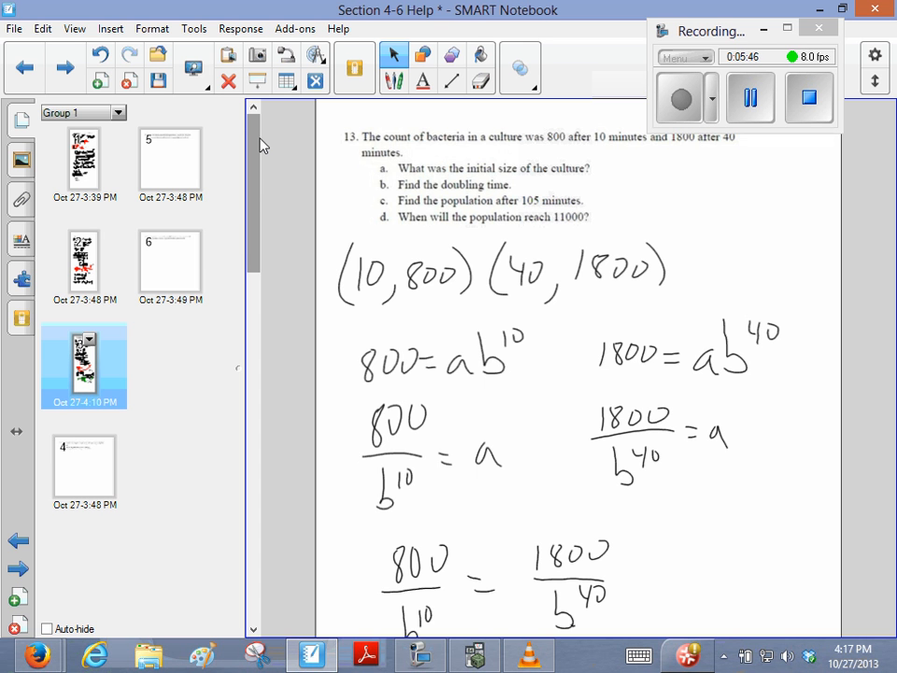
pyautogui.moveTo(254, 145); pyautogui.dragTo(237, 625)
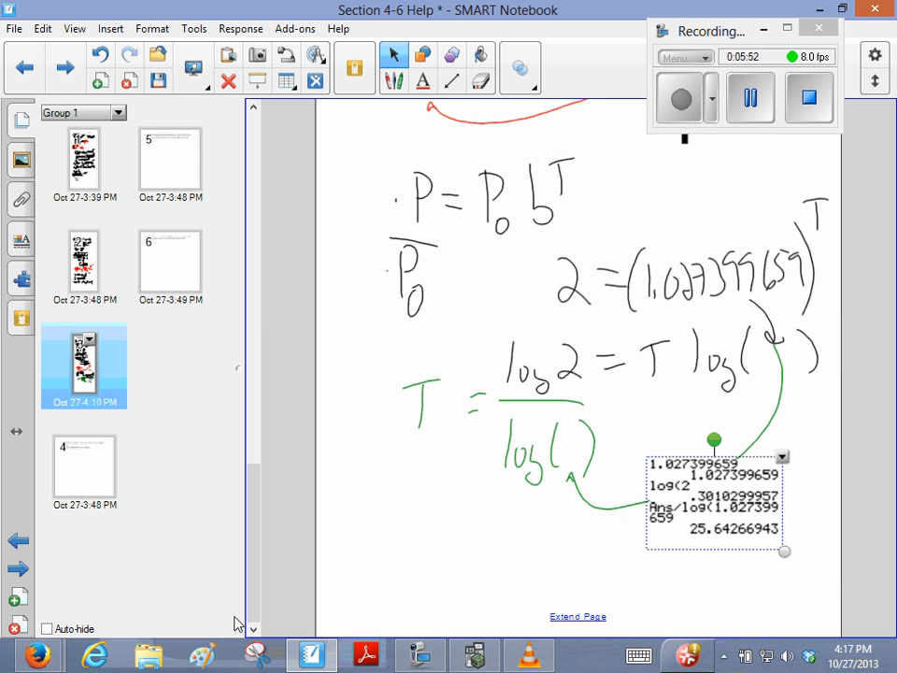
pyautogui.moveTo(252, 542); pyautogui.dragTo(258, 123)
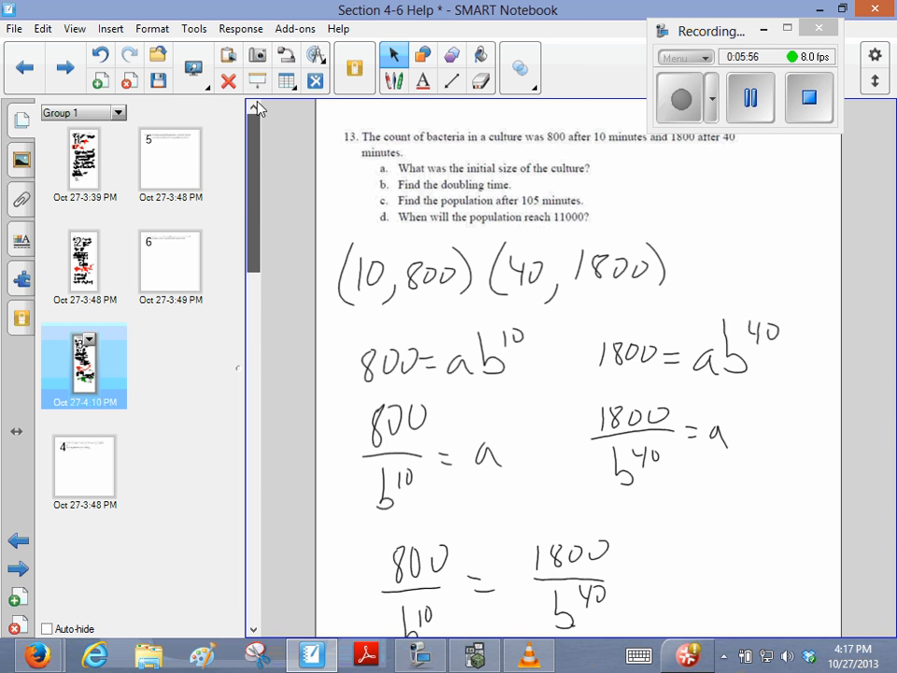
pyautogui.moveTo(252, 149); pyautogui.dragTo(260, 611)
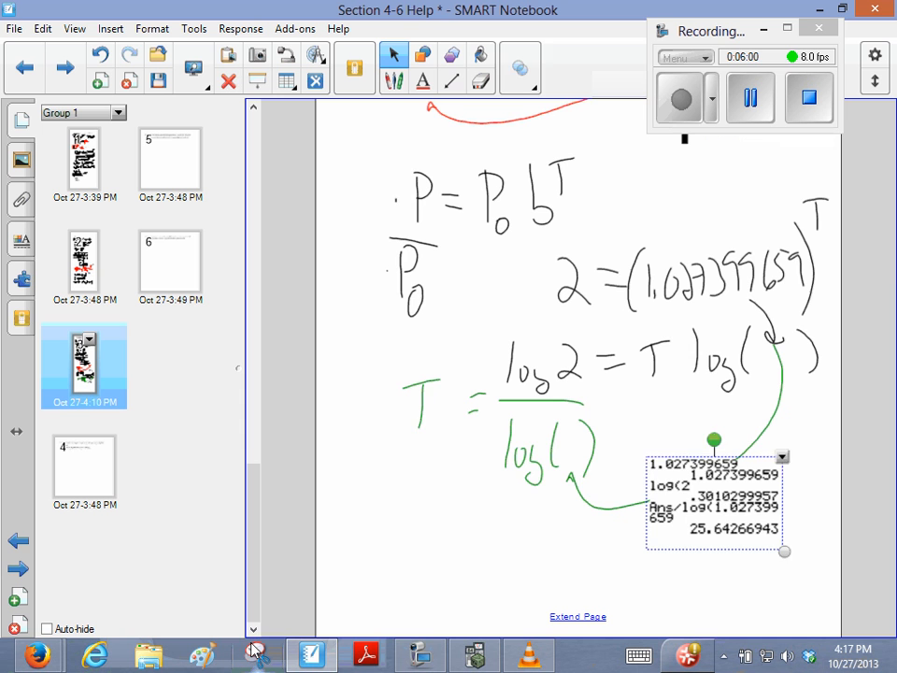
# Handwrite P(T) = 610.5 below the doubling-time formula
pyautogui.press('Escape')
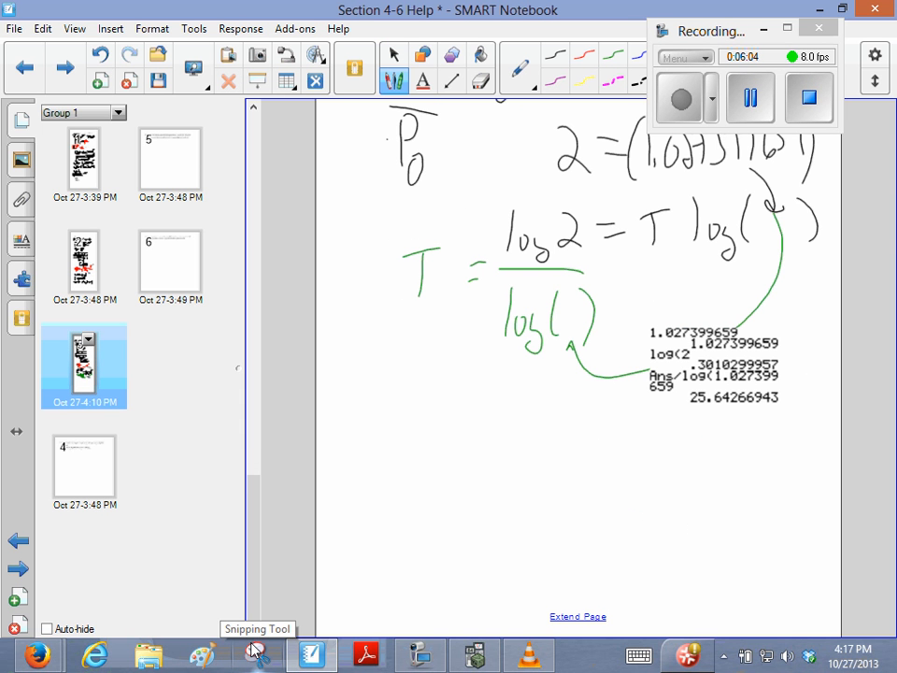
pyautogui.moveTo(393, 416)
pyautogui.mouseDown()
pyautogui.moveTo(393, 478)
pyautogui.moveTo(395, 449)
pyautogui.mouseUp()
pyautogui.moveTo(419, 411); pyautogui.dragTo(417, 481)
pyautogui.moveTo(429, 440); pyautogui.dragTo(429, 467)
pyautogui.moveTo(414, 407)
pyautogui.mouseDown()
pyautogui.moveTo(437, 406)
pyautogui.moveTo(452, 478)
pyautogui.mouseUp()
pyautogui.moveTo(470, 442)
pyautogui.mouseDown()
pyautogui.moveTo(490, 443)
pyautogui.moveTo(490, 459)
pyautogui.mouseUp()
pyautogui.moveTo(523, 418); pyautogui.dragTo(515, 461)
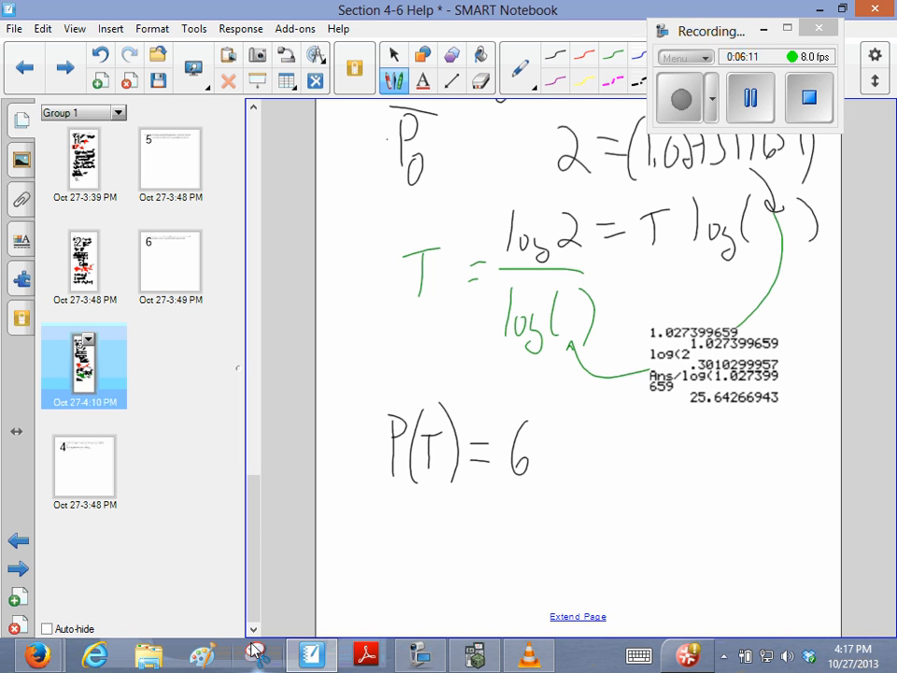
pyautogui.moveTo(544, 447); pyautogui.dragTo(545, 476)
pyautogui.moveTo(565, 433)
pyautogui.mouseDown()
pyautogui.moveTo(591, 463)
pyautogui.moveTo(613, 429)
pyautogui.mouseUp()
pyautogui.click(582, 470)
pyautogui.moveTo(253, 547)
pyautogui.mouseDown()
pyautogui.moveTo(254, 482)
pyautogui.moveTo(256, 581)
pyautogui.mouseUp()
pyautogui.moveTo(632, 439); pyautogui.dragTo(630, 486)
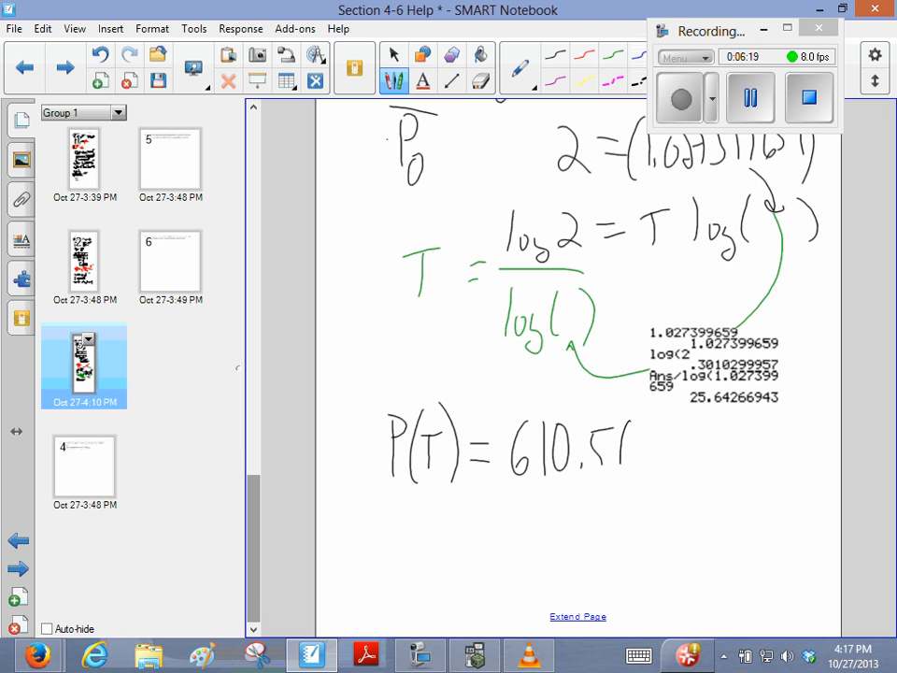
# Complete the equation with the growth factor (1.0274) raised to the exponent 105
pyautogui.moveTo(639, 434); pyautogui.dragTo(637, 472)
pyautogui.click(650, 467)
pyautogui.moveTo(667, 438)
pyautogui.mouseDown()
pyautogui.moveTo(697, 462)
pyautogui.moveTo(738, 458)
pyautogui.moveTo(744, 488)
pyautogui.mouseUp()
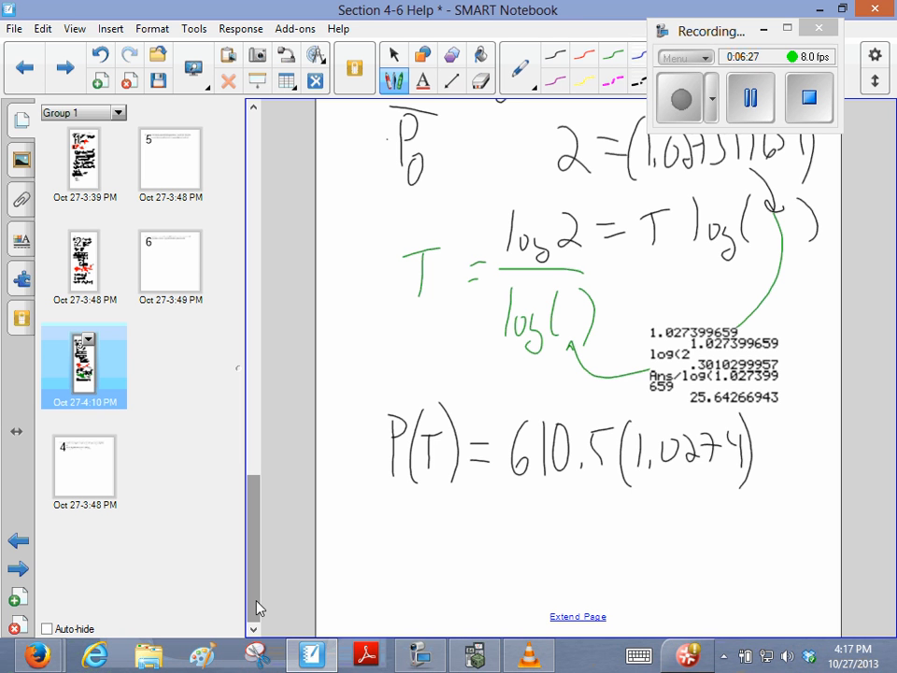
pyautogui.moveTo(259, 608)
pyautogui.mouseDown()
pyautogui.moveTo(250, 501)
pyautogui.moveTo(256, 124)
pyautogui.moveTo(246, 575)
pyautogui.mouseUp()
pyautogui.moveTo(787, 403)
pyautogui.mouseDown()
pyautogui.moveTo(777, 422)
pyautogui.moveTo(806, 398)
pyautogui.mouseUp()
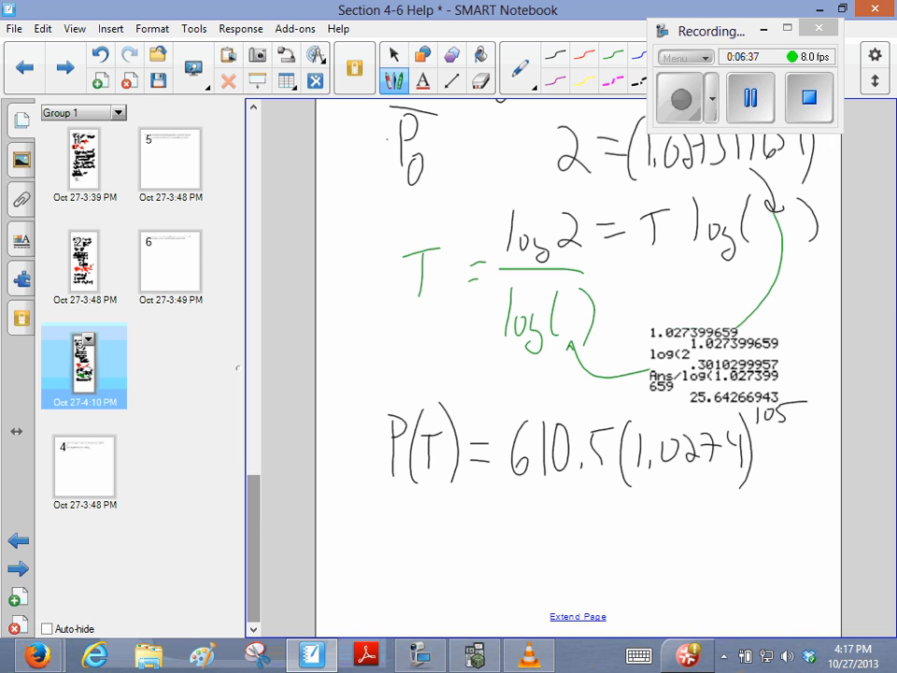
pyautogui.press('Escape')
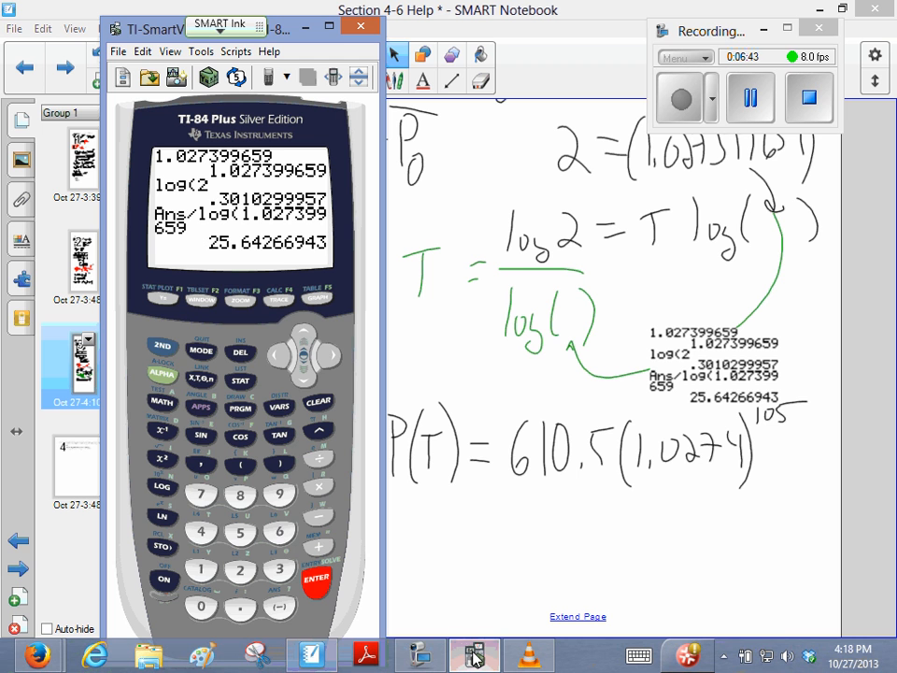
# Recall the earlier answer 1.027399659 from history and store it into variable A
pyautogui.click(304, 333)
pyautogui.click(304, 333)
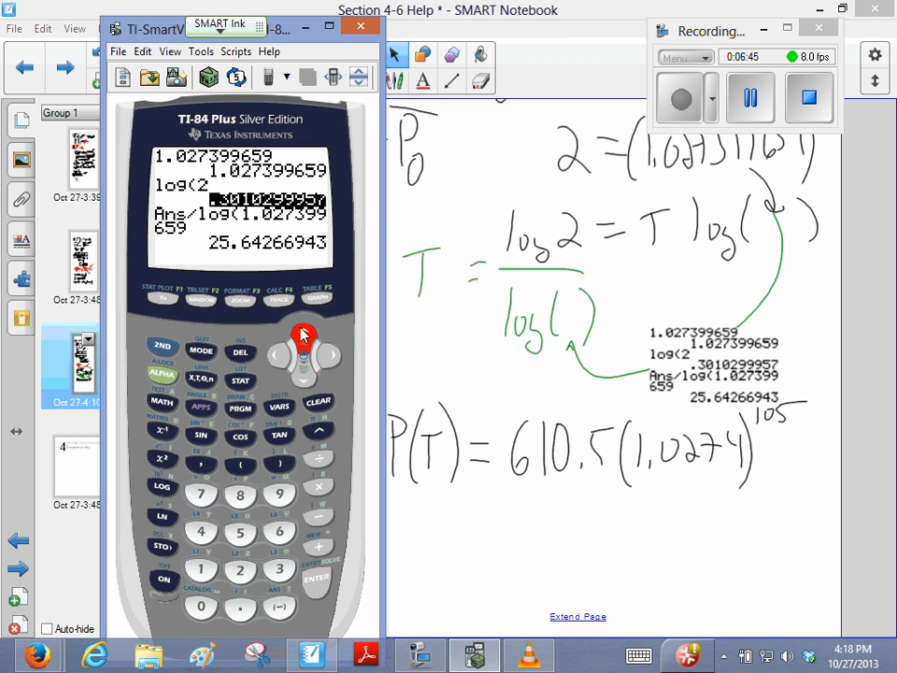
pyautogui.click(304, 334)
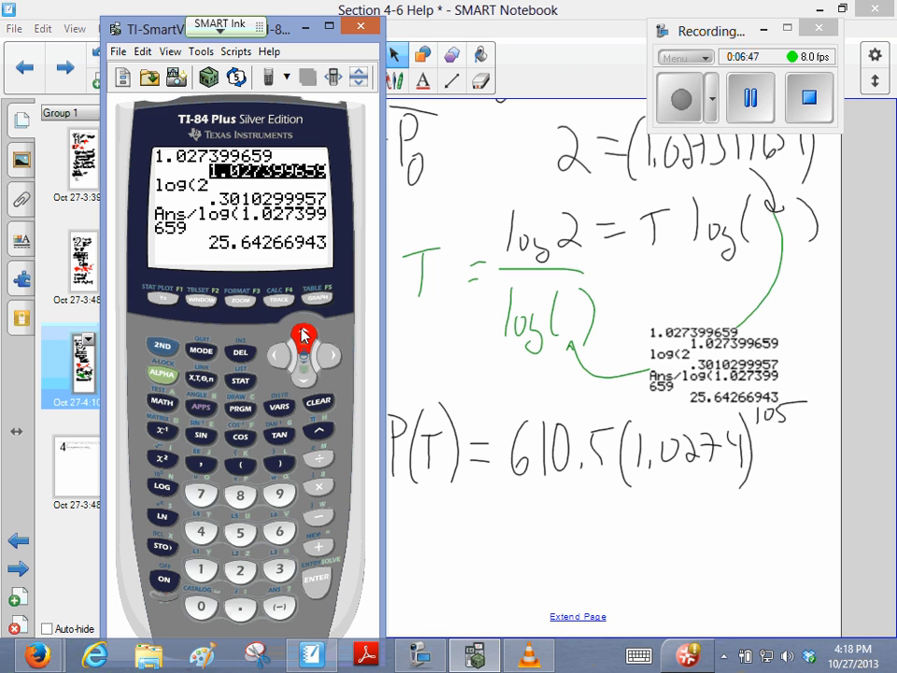
pyautogui.click(316, 580)
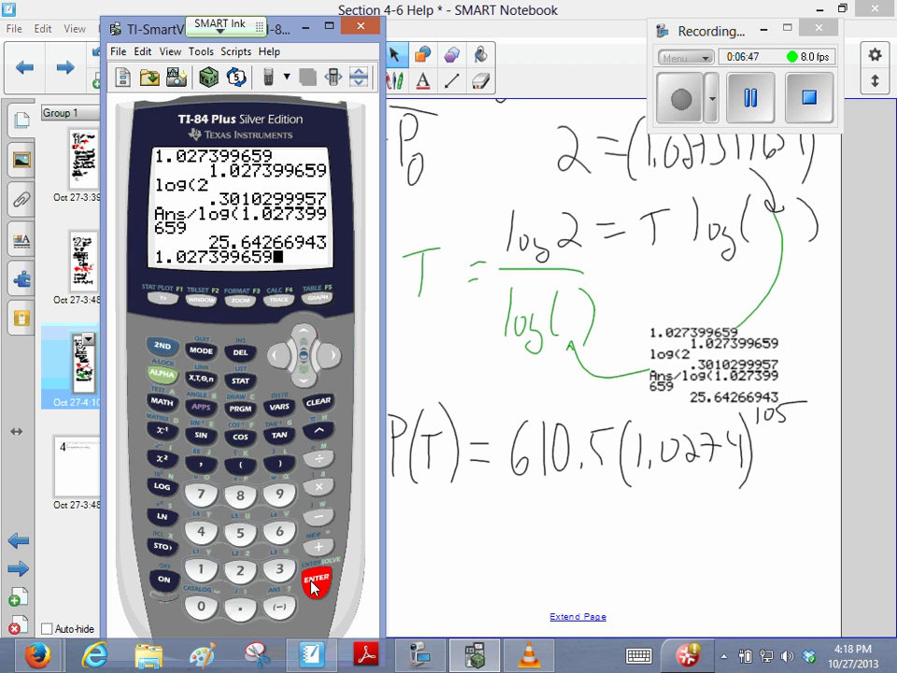
pyautogui.click(162, 546)
pyautogui.click(162, 373)
pyautogui.click(163, 402)
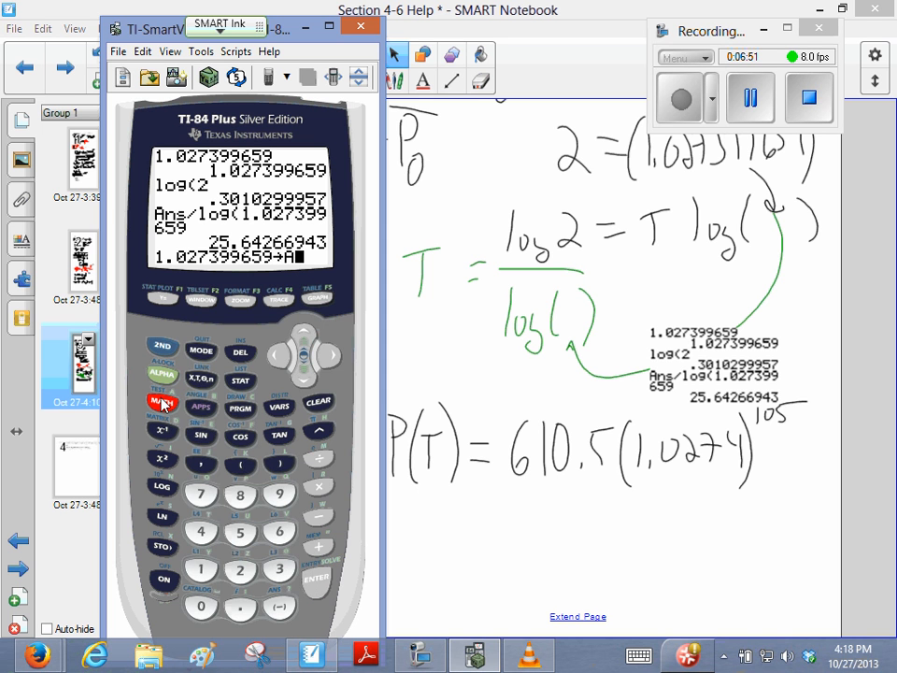
pyautogui.click(316, 580)
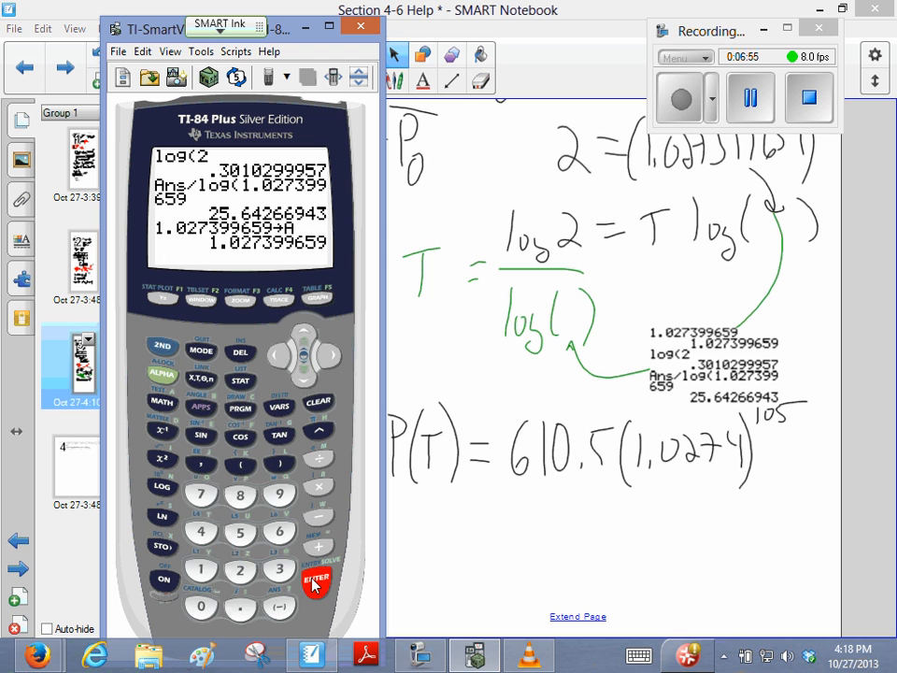
# Clear the screen and evaluate 610*A^105, giving 10422.42181
pyautogui.click(319, 403)
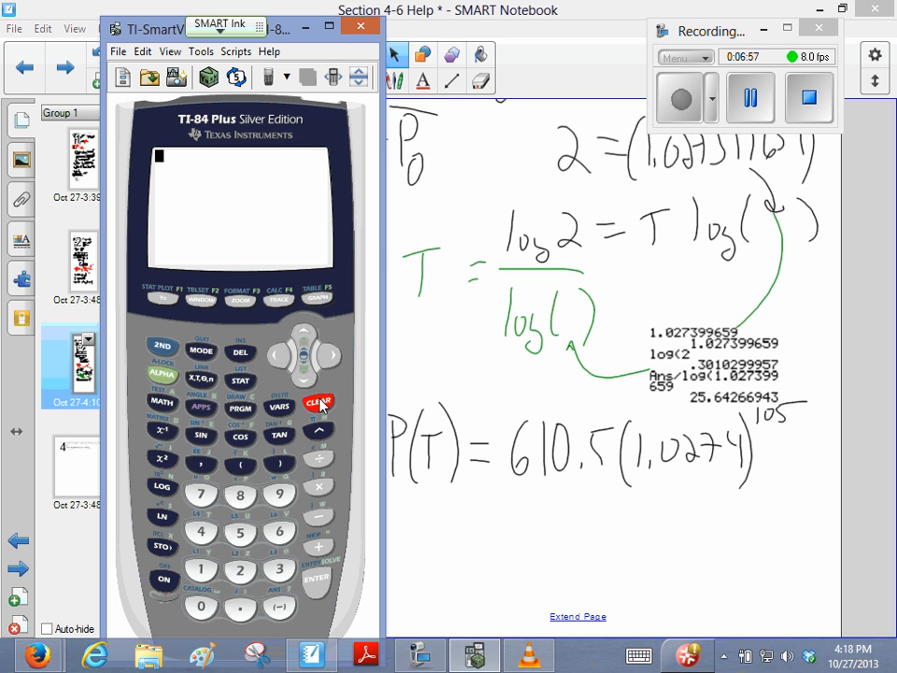
pyautogui.click(280, 532)
pyautogui.click(200, 570)
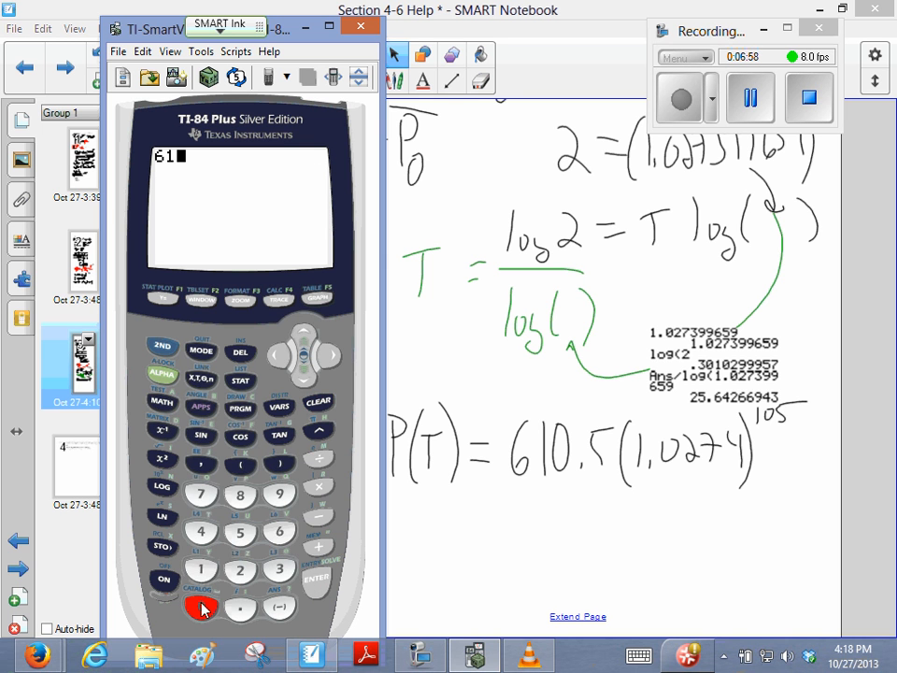
pyautogui.click(201, 607)
pyautogui.click(317, 487)
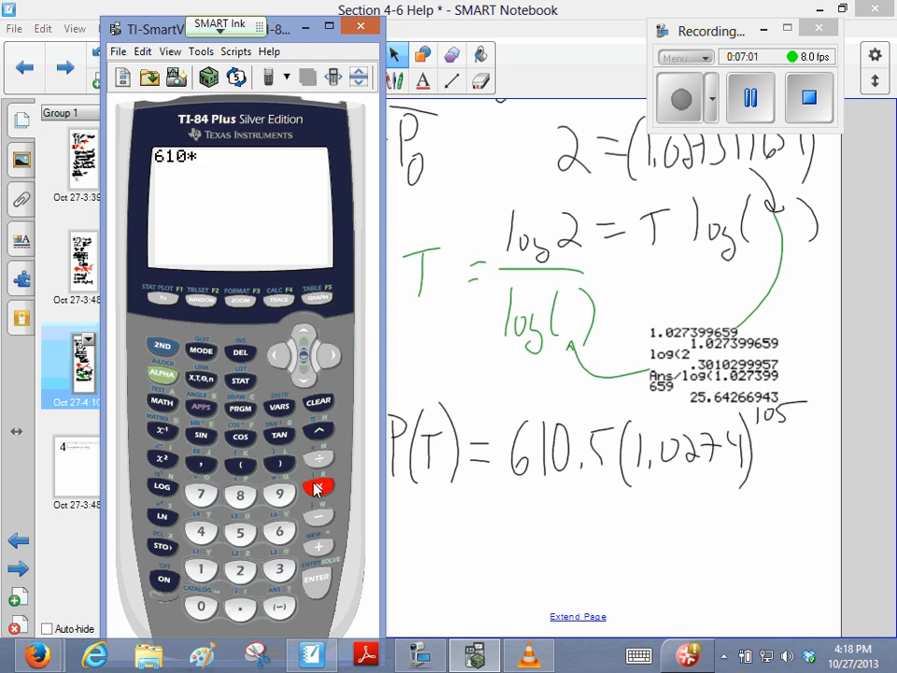
pyautogui.click(161, 373)
pyautogui.click(163, 403)
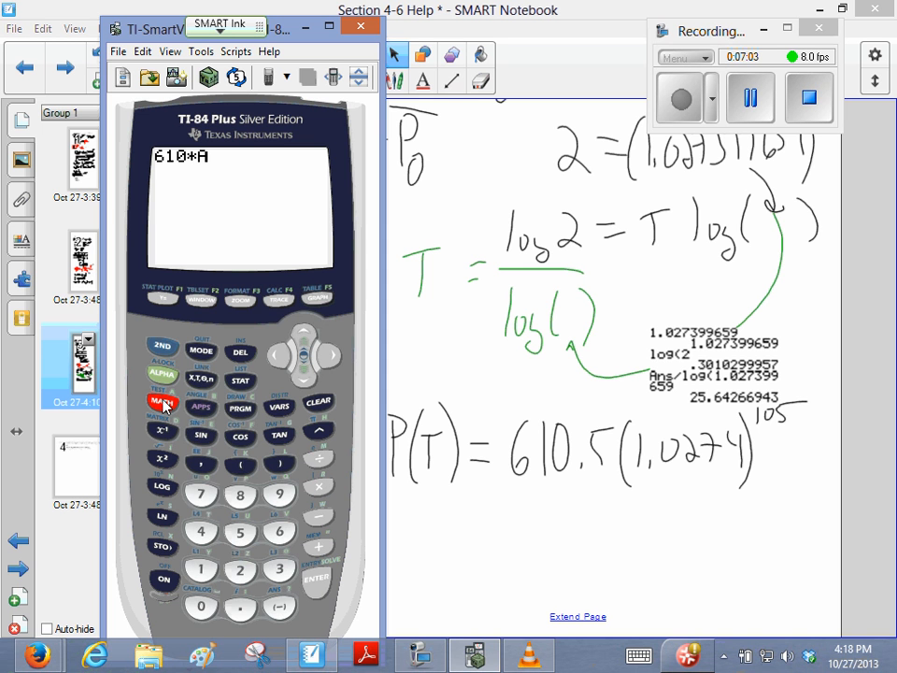
pyautogui.click(318, 431)
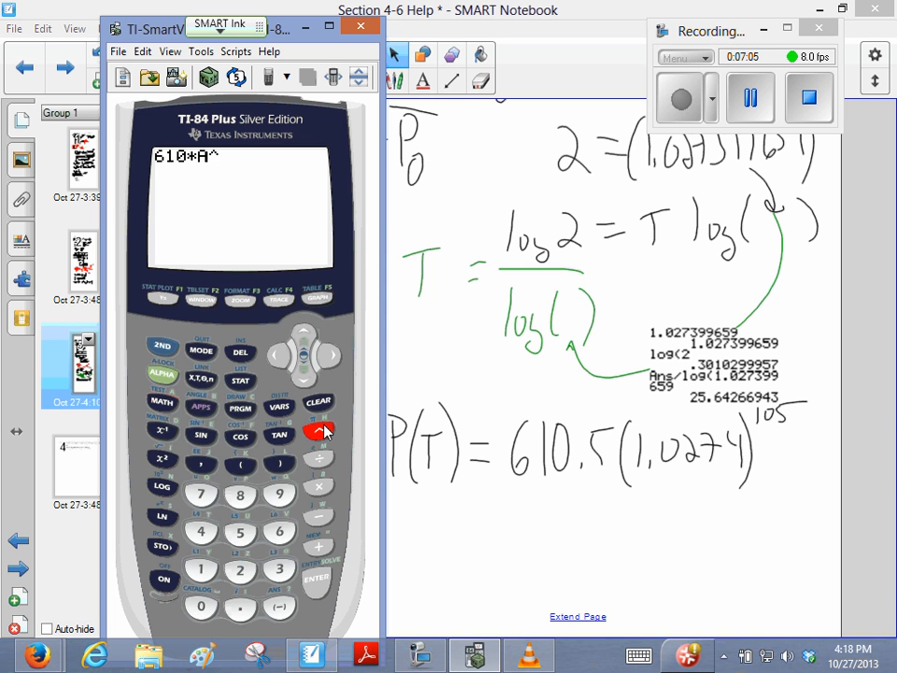
pyautogui.click(201, 569)
pyautogui.click(200, 606)
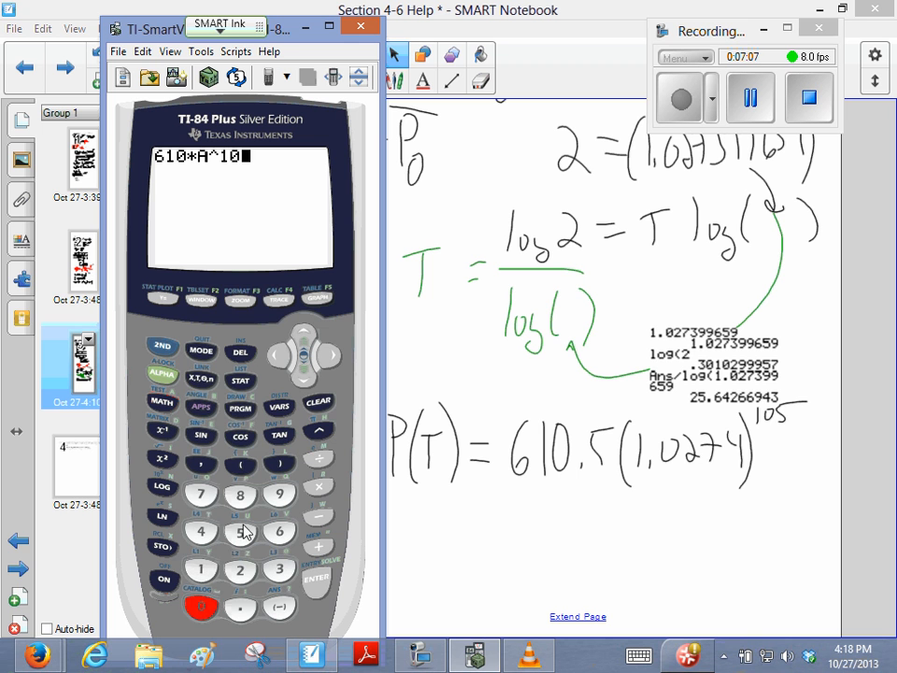
pyautogui.click(240, 531)
pyautogui.click(317, 581)
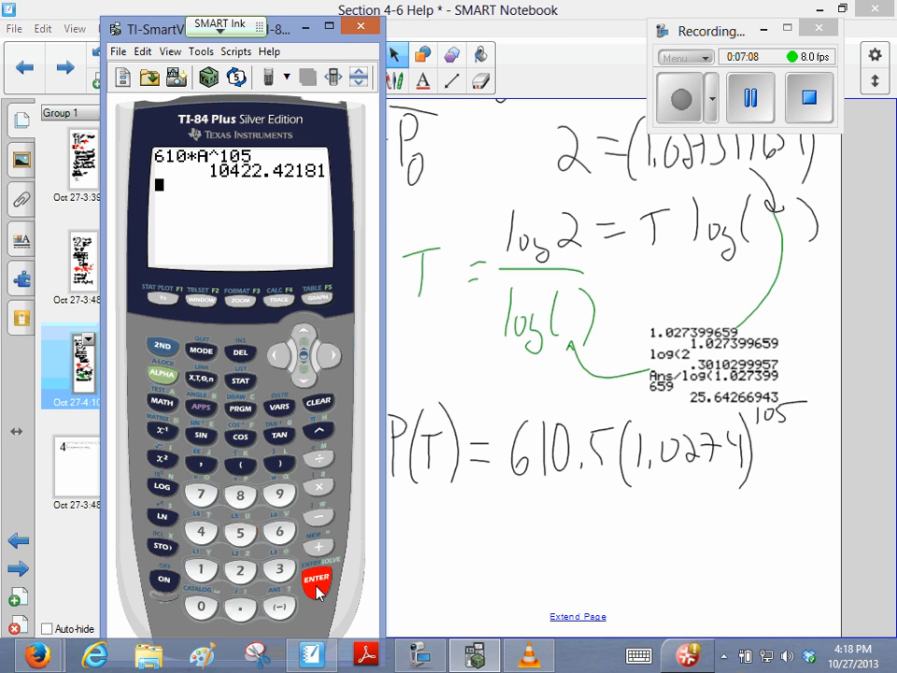
# Drag the 610*A^105 = 10422.42181 calculator result onto the page below P(T)
pyautogui.moveTo(270, 240)
pyautogui.mouseDown()
pyautogui.moveTo(691, 582)
pyautogui.moveTo(717, 568)
pyautogui.mouseUp()
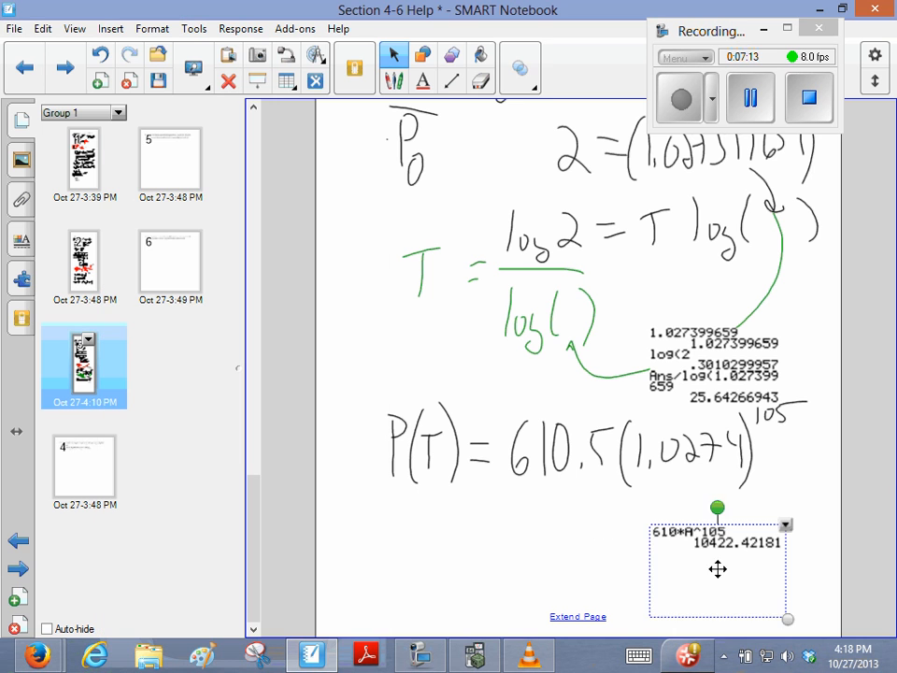
pyautogui.press('Escape')
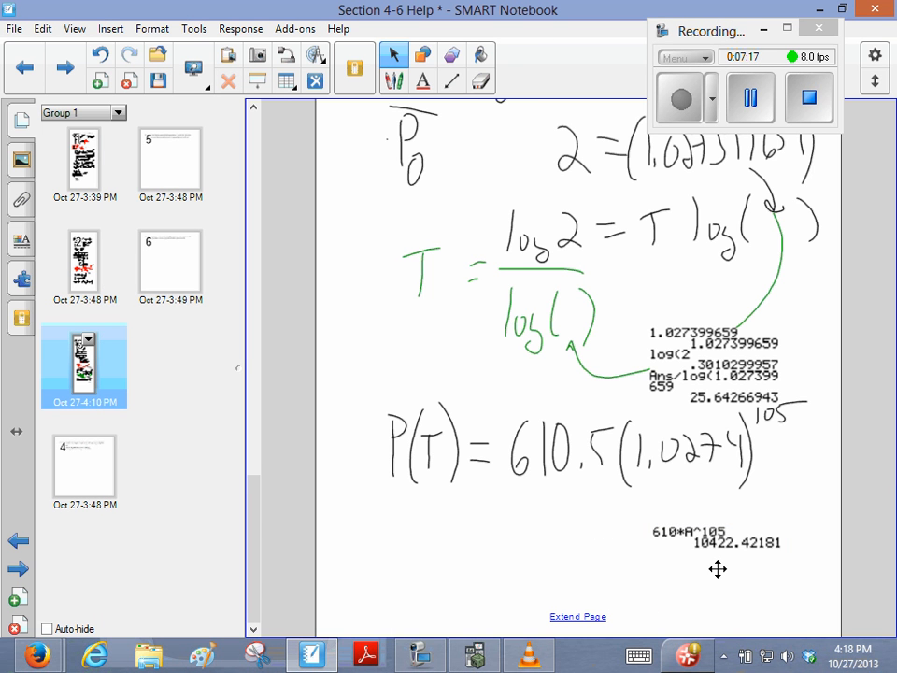
pyautogui.moveTo(254, 509); pyautogui.dragTo(257, 130)
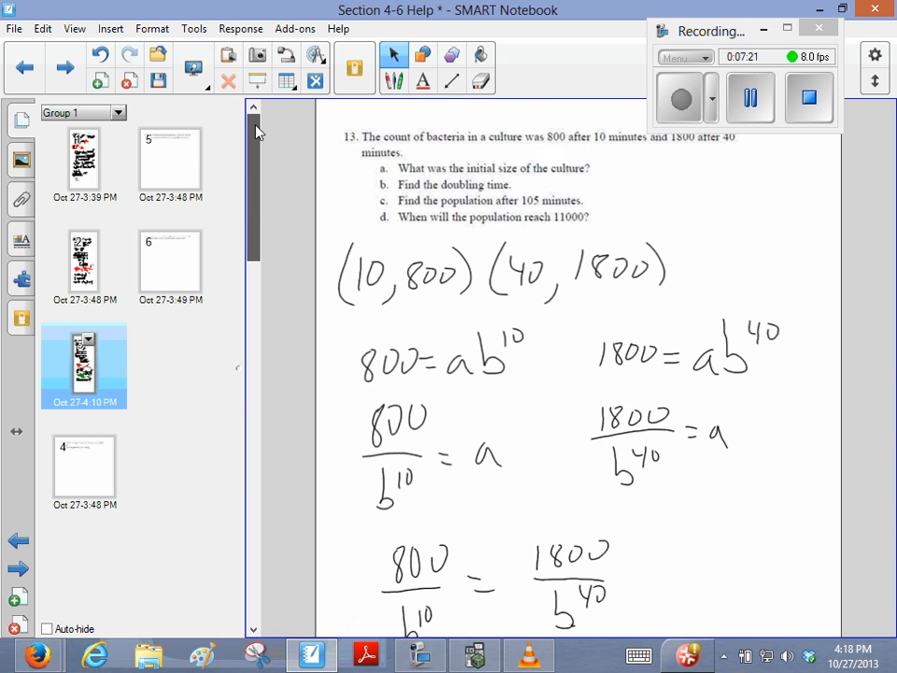
pyautogui.moveTo(257, 143); pyautogui.dragTo(260, 530)
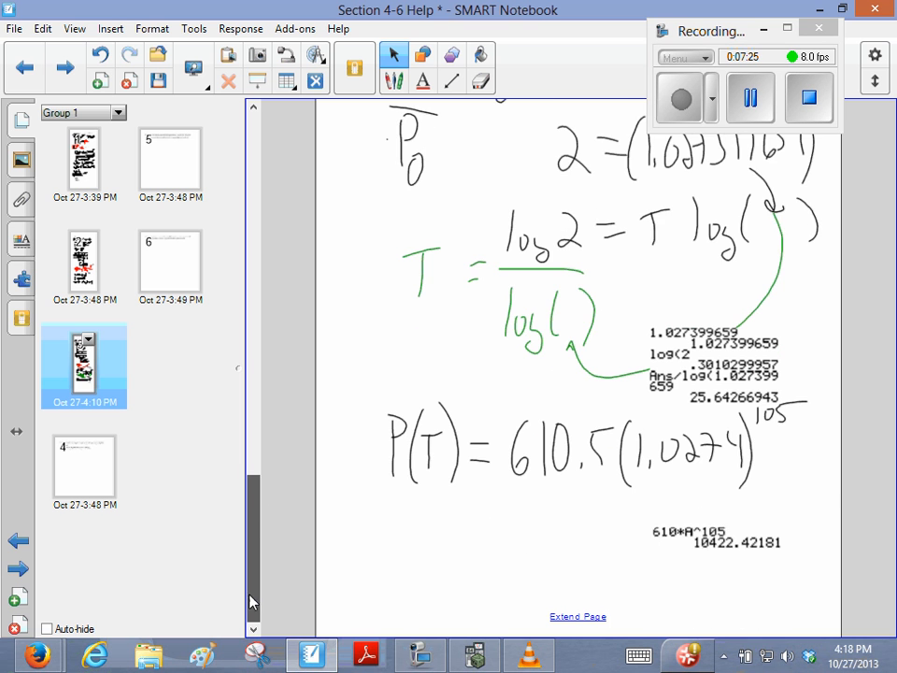
pyautogui.scroll(-2, 577, 374)
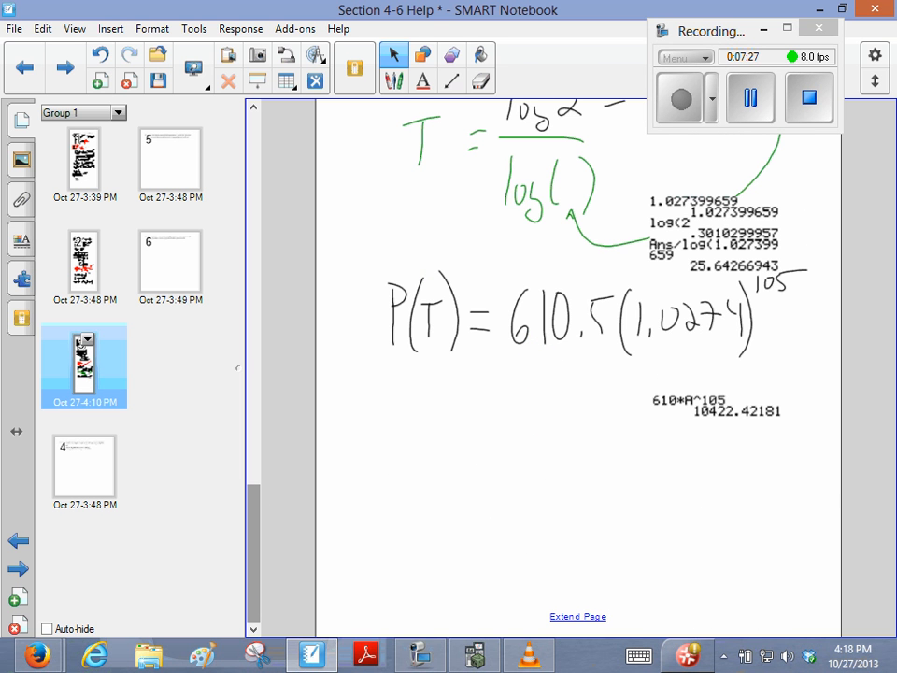
# Handwrite 11000 = 610.5(1.0274)^T below the calculator snippet
pyautogui.moveTo(365, 464)
pyautogui.mouseDown()
pyautogui.moveTo(363, 504)
pyautogui.moveTo(382, 469)
pyautogui.moveTo(347, 511)
pyautogui.mouseUp()
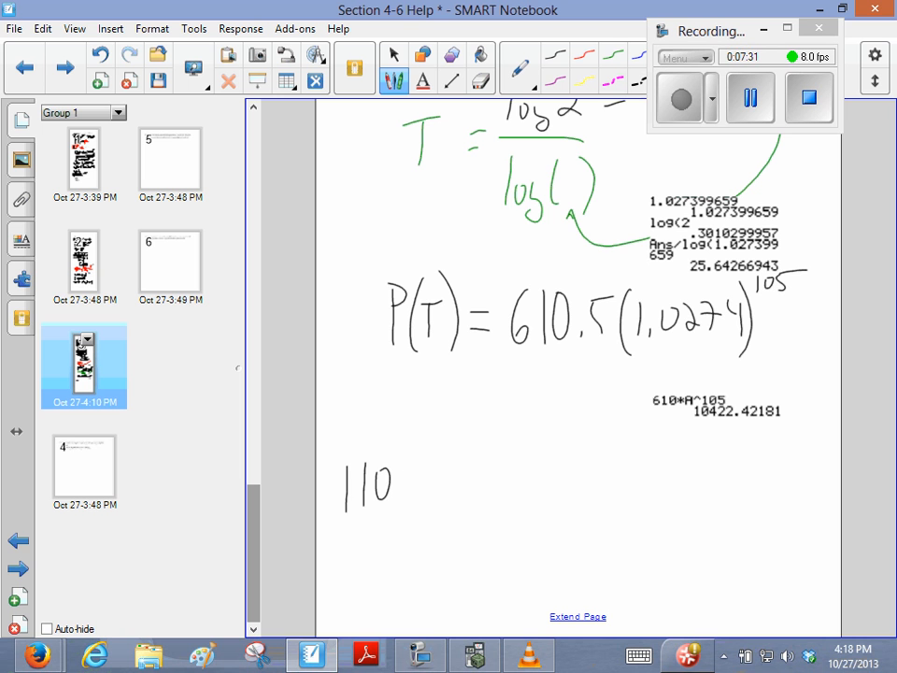
pyautogui.moveTo(401, 468); pyautogui.dragTo(460, 475)
pyautogui.moveTo(449, 485); pyautogui.dragTo(502, 502)
pyautogui.moveTo(521, 462)
pyautogui.mouseDown()
pyautogui.moveTo(553, 477)
pyautogui.moveTo(545, 499)
pyautogui.mouseUp()
pyautogui.click(536, 498)
pyautogui.moveTo(554, 470)
pyautogui.mouseDown()
pyautogui.moveTo(566, 468)
pyautogui.moveTo(591, 500)
pyautogui.mouseUp()
pyautogui.moveTo(623, 462)
pyautogui.mouseDown()
pyautogui.moveTo(639, 494)
pyautogui.moveTo(670, 493)
pyautogui.mouseUp()
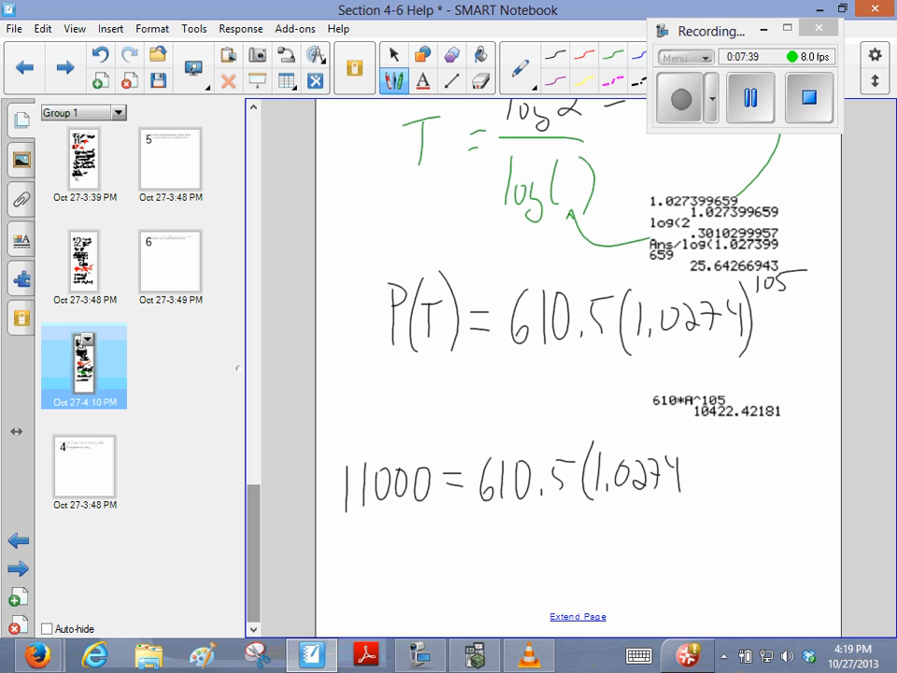
pyautogui.moveTo(680, 441); pyautogui.dragTo(682, 497)
pyautogui.moveTo(682, 427); pyautogui.dragTo(711, 426)
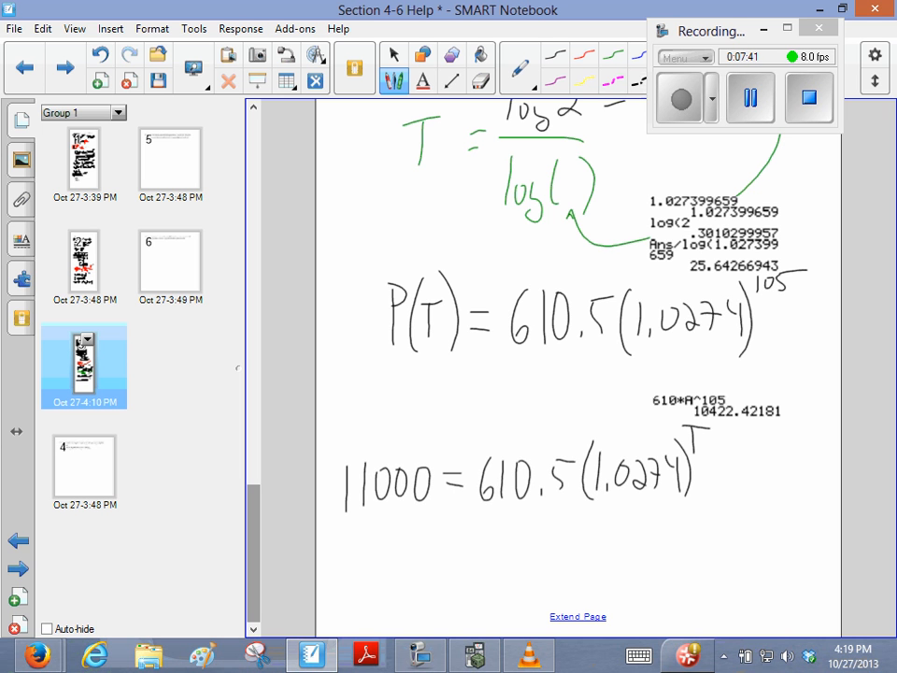
pyautogui.scroll(-3, 577, 374)
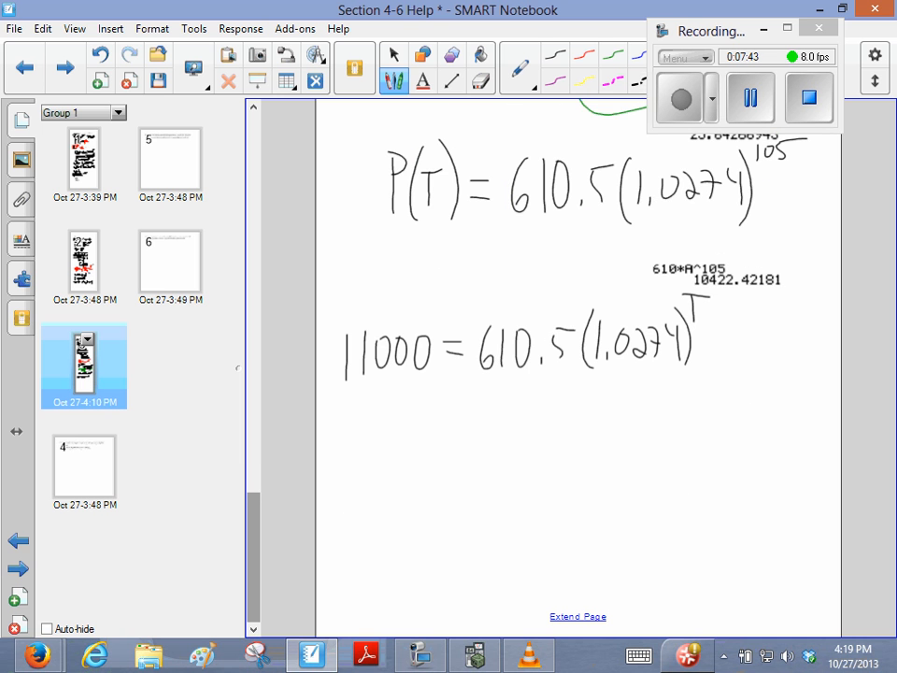
# Draw fraction bars dividing both sides by 610.5
pyautogui.moveTo(476, 385); pyautogui.dragTo(605, 385)
pyautogui.moveTo(505, 404)
pyautogui.mouseDown()
pyautogui.moveTo(494, 419)
pyautogui.moveTo(533, 406)
pyautogui.mouseUp()
pyautogui.click(548, 422)
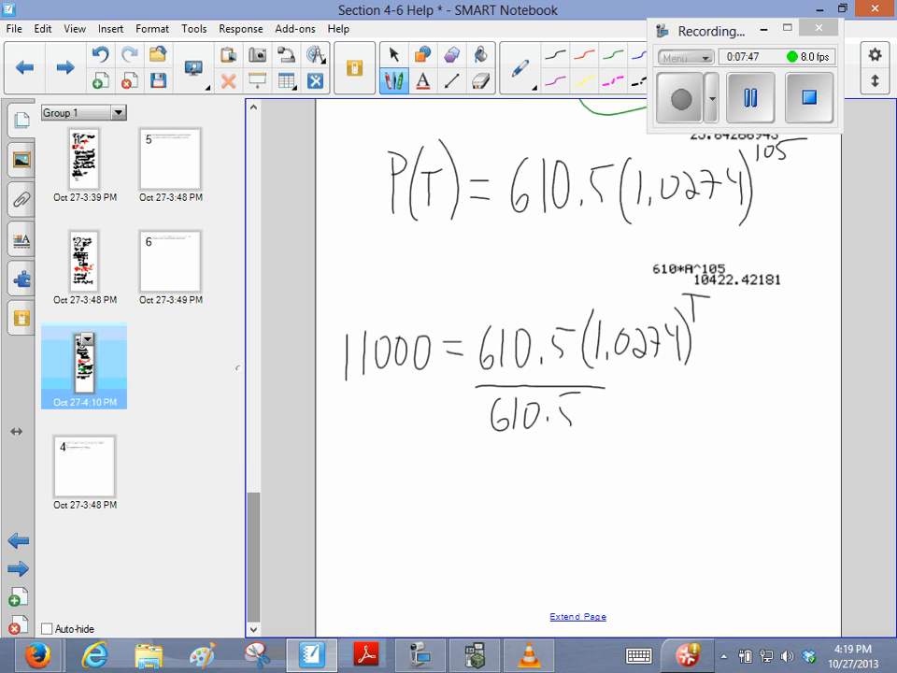
pyautogui.moveTo(344, 386); pyautogui.dragTo(423, 386)
pyautogui.moveTo(366, 408)
pyautogui.mouseDown()
pyautogui.moveTo(356, 428)
pyautogui.moveTo(375, 430)
pyautogui.mouseUp()
pyautogui.moveTo(394, 410); pyautogui.dragTo(393, 411)
pyautogui.click(408, 426)
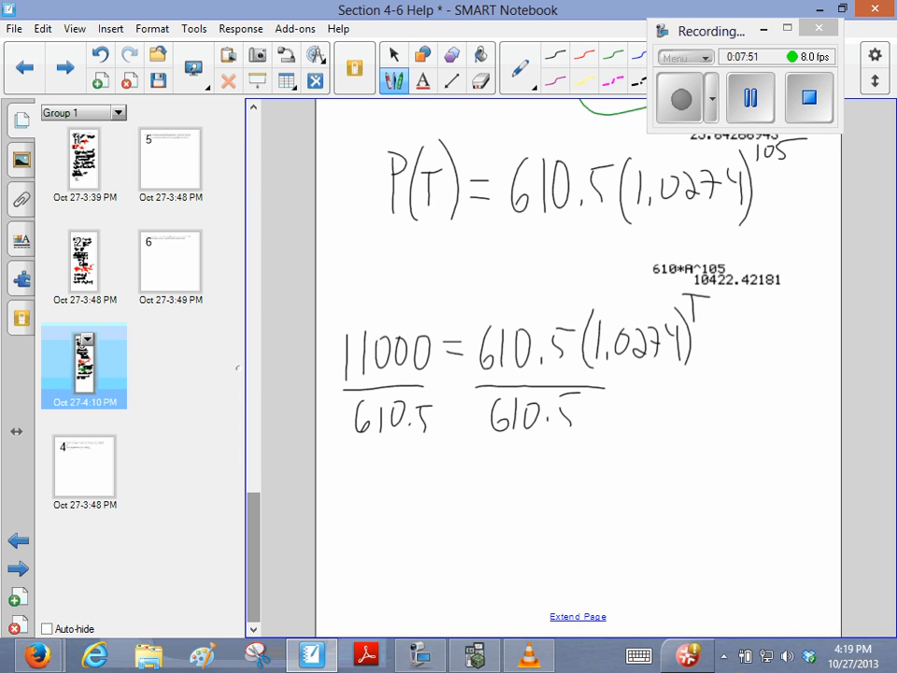
# Reopen the calculator, shift it left of the equations, and clear its screen
pyautogui.click(394, 55)
pyautogui.click(475, 656)
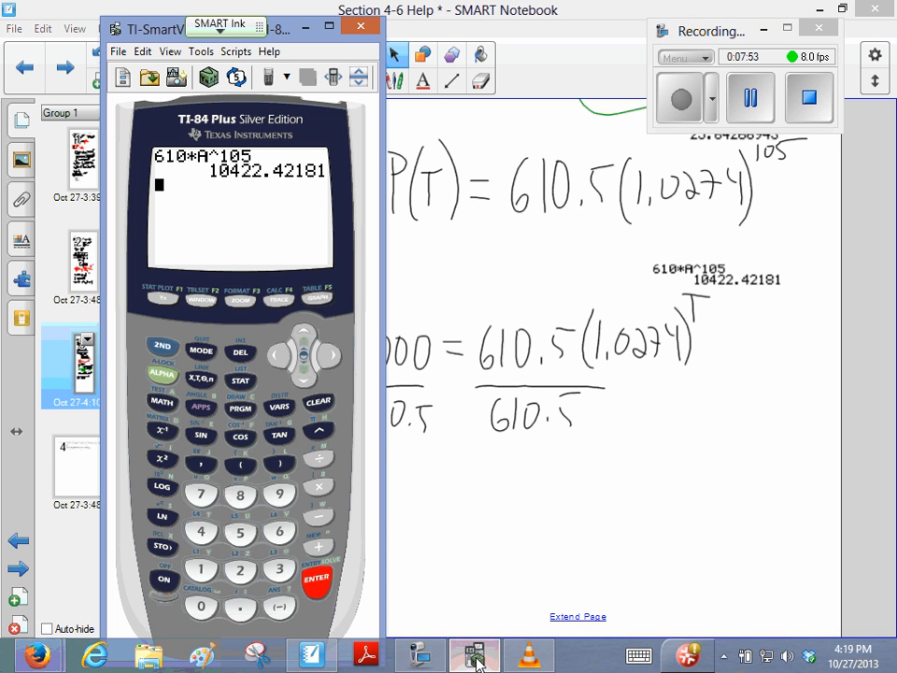
pyautogui.moveTo(290, 34); pyautogui.dragTo(215, 34)
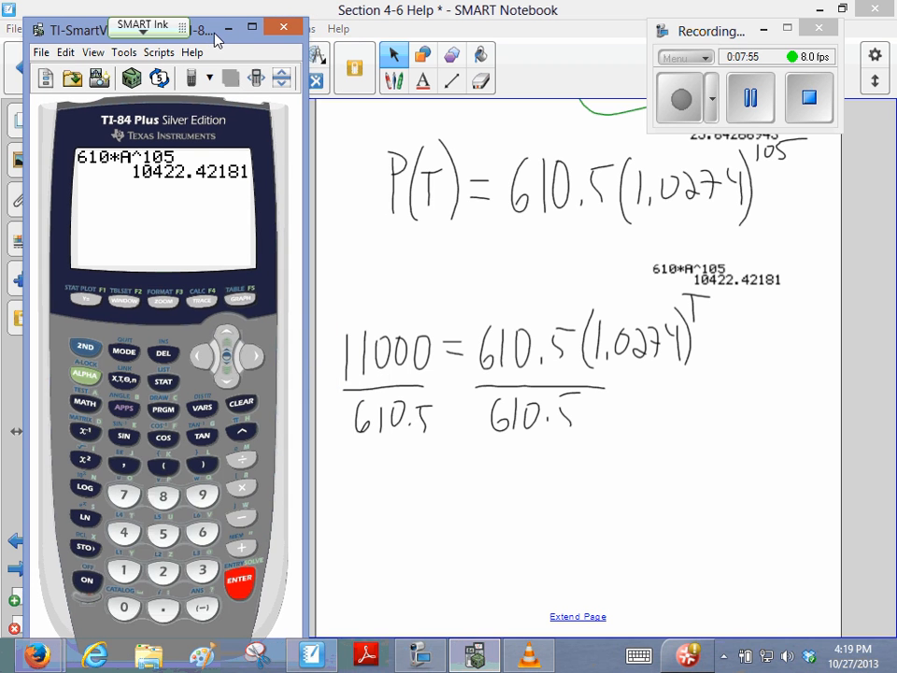
pyautogui.write('6')
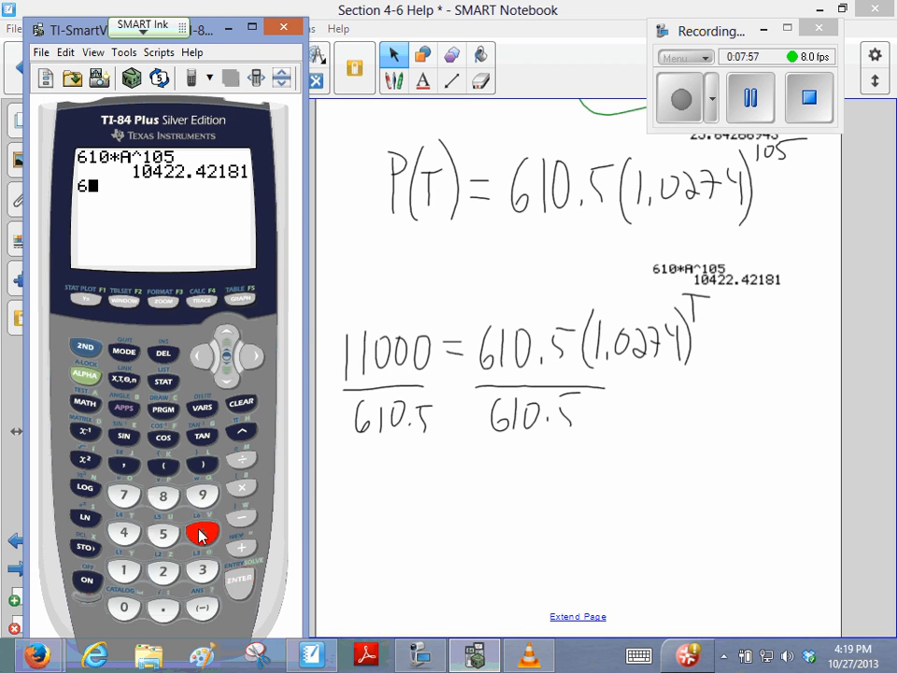
pyautogui.write('10')
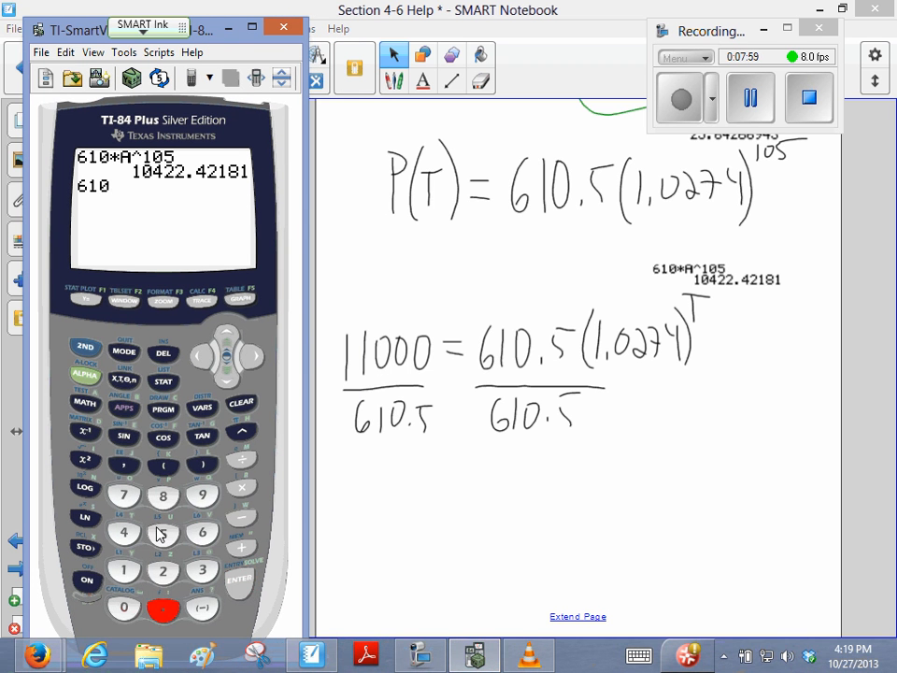
pyautogui.write('.5/')
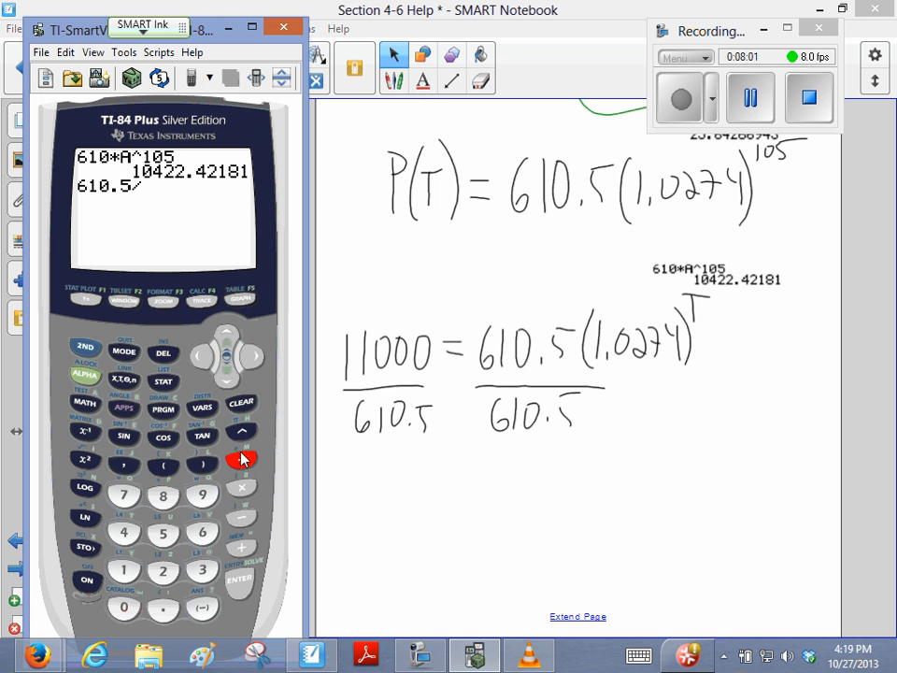
pyautogui.doubleClick(242, 403)
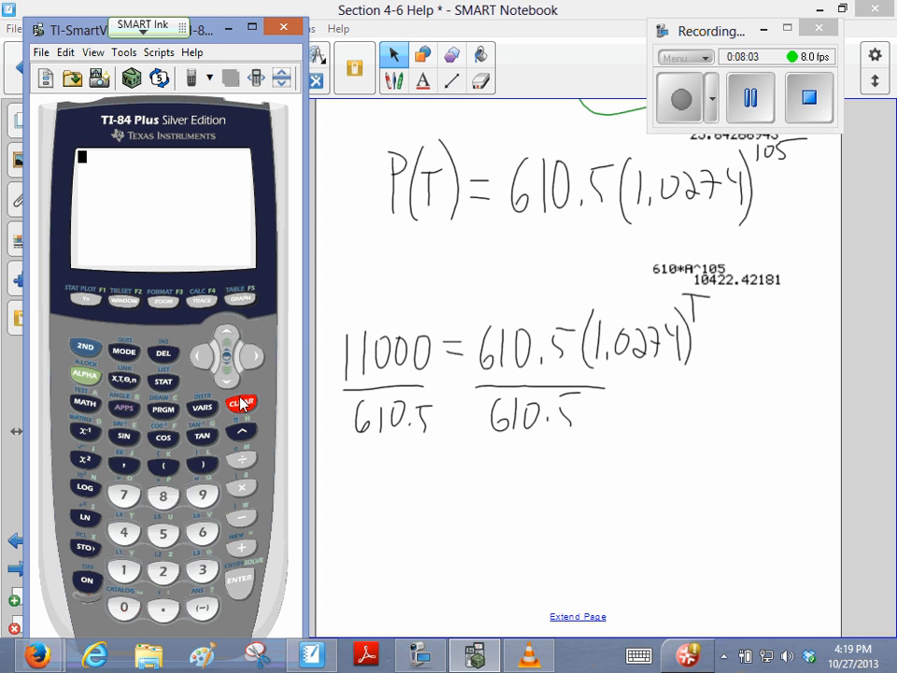
# Key in 11000 followed by 610.5, missing the division sign between them
pyautogui.click(125, 570)
pyautogui.click(125, 570)
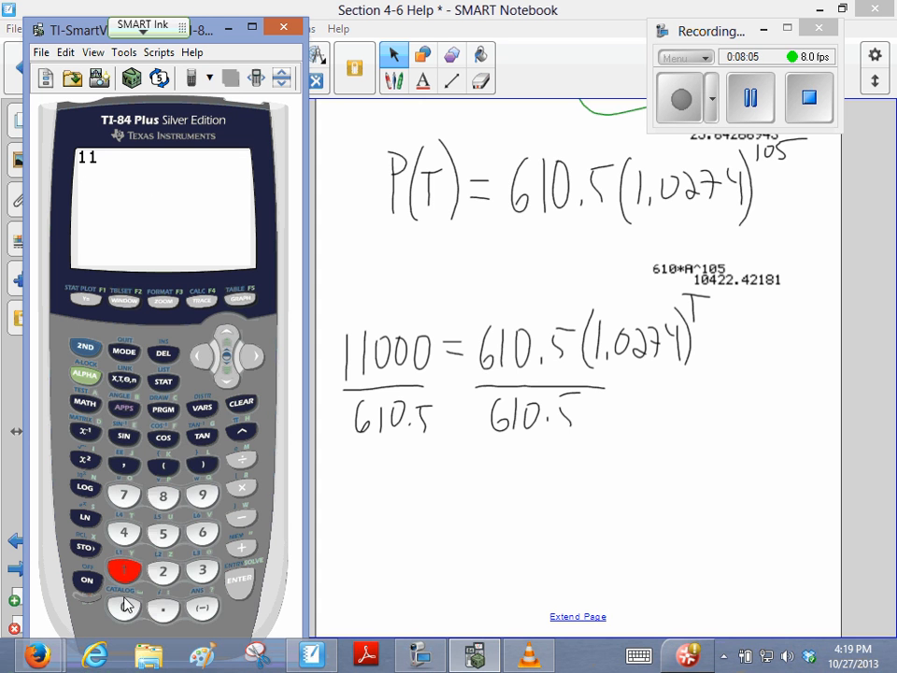
pyautogui.click(123, 607)
pyautogui.click(124, 609)
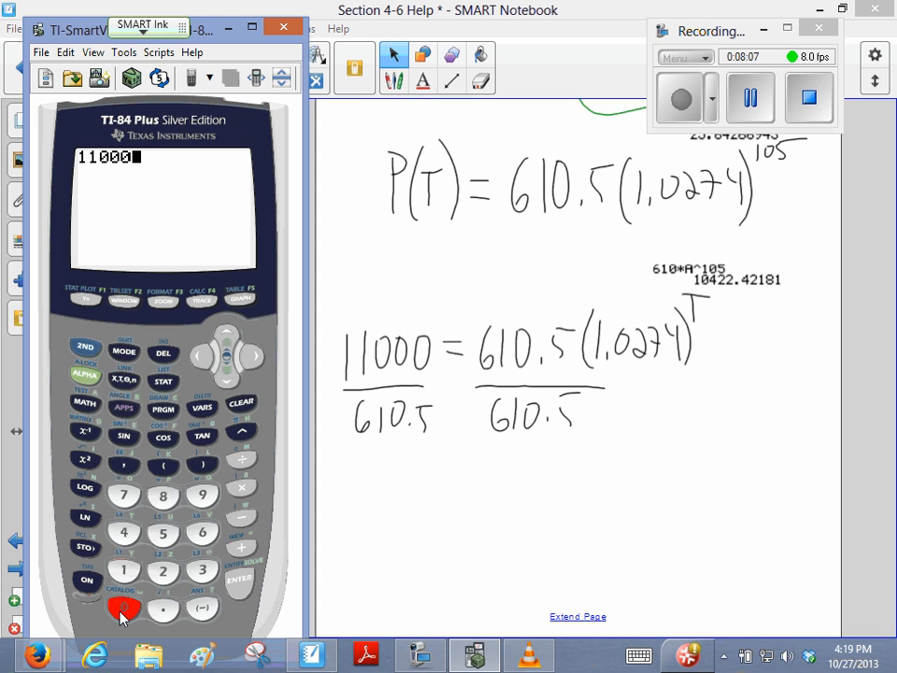
pyautogui.click(202, 532)
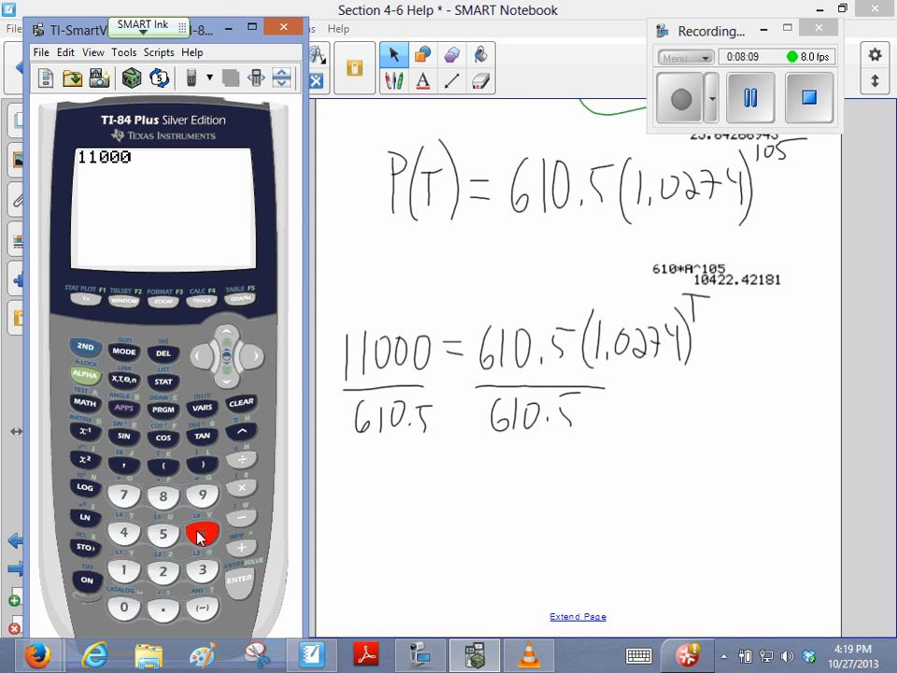
pyautogui.click(120, 571)
pyautogui.click(123, 608)
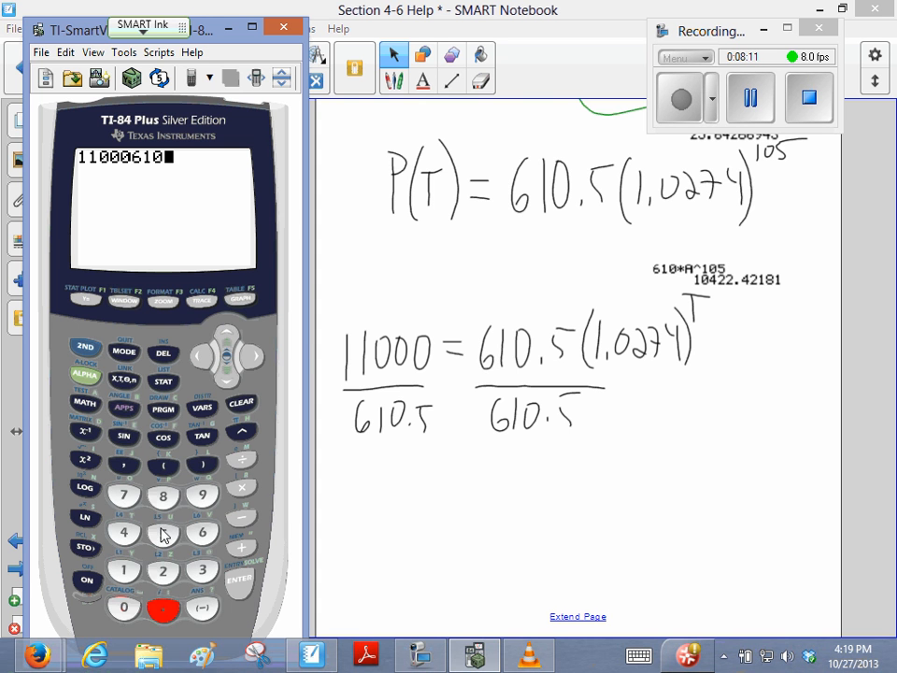
pyautogui.click(163, 609)
pyautogui.click(163, 535)
# Insert the missing division to evaluate 11000/610.5, giving 18.01801802
pyautogui.click(200, 358)
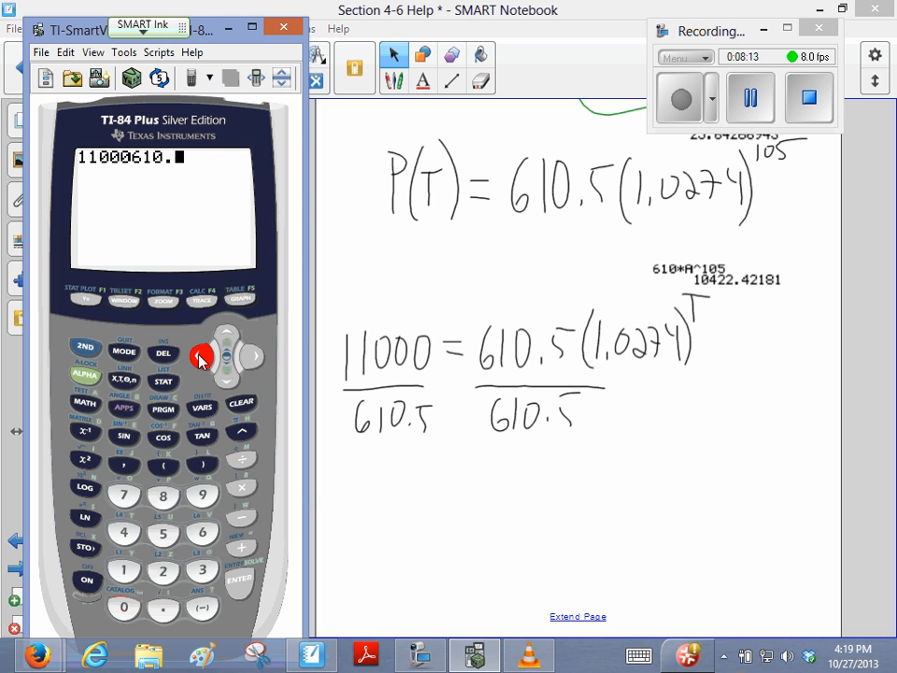
pyautogui.click(200, 358)
pyautogui.click(200, 358)
pyautogui.click(200, 358)
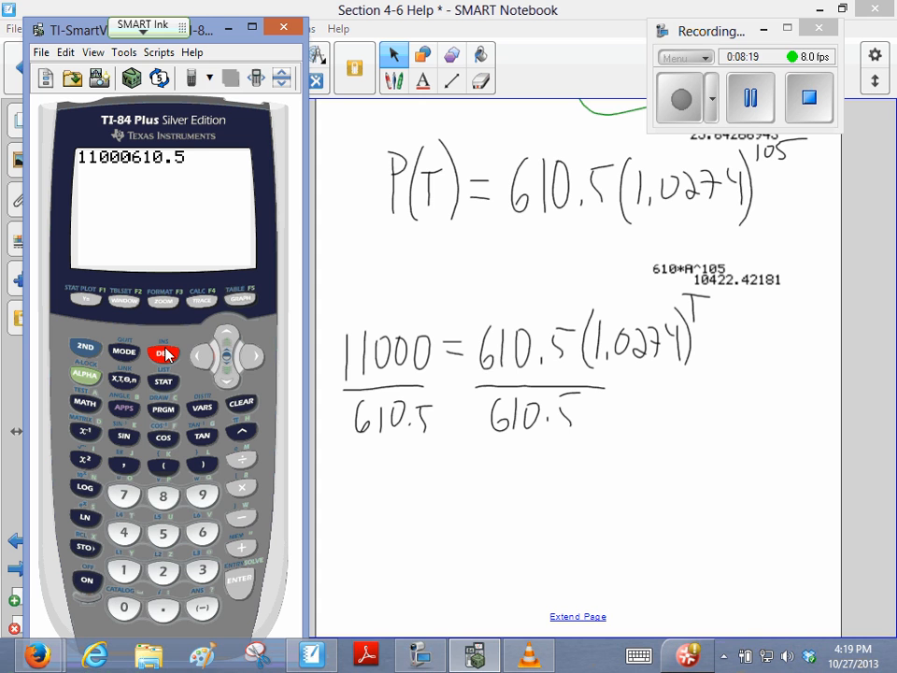
pyautogui.click(252, 356)
pyautogui.click(252, 356)
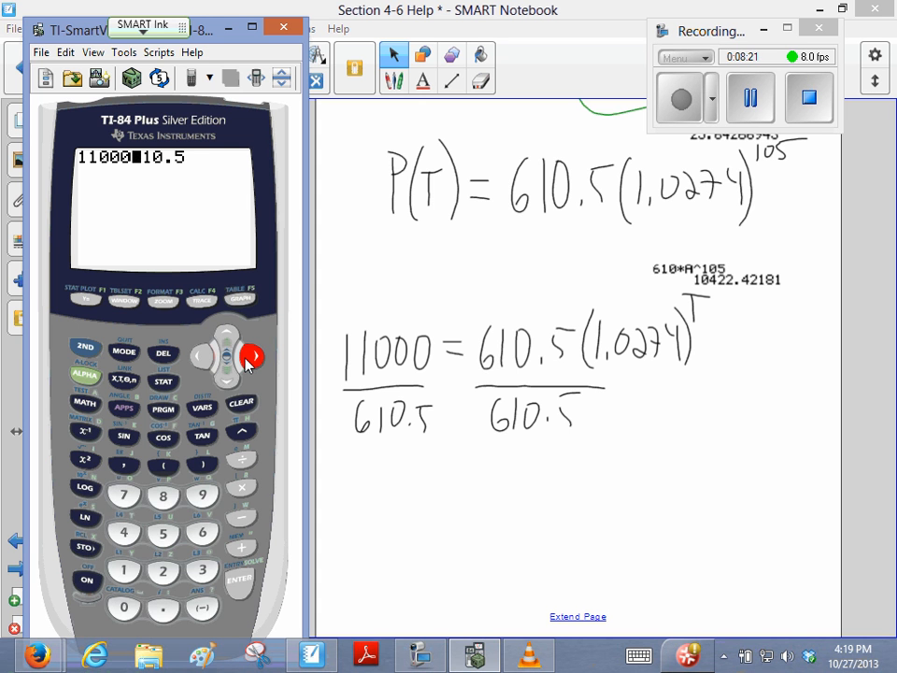
pyautogui.click(85, 346)
pyautogui.click(163, 353)
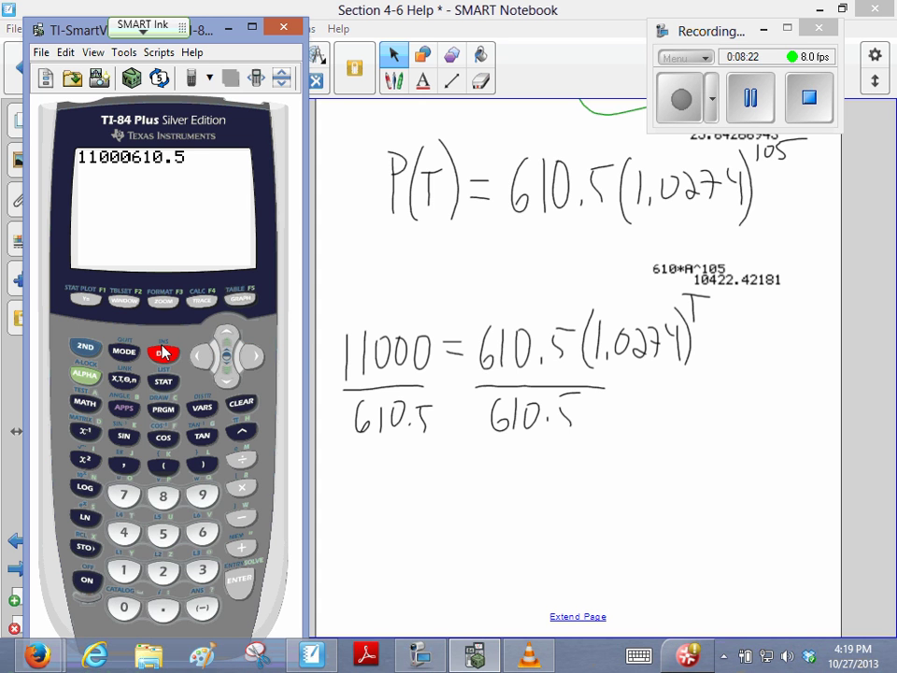
pyautogui.click(242, 459)
pyautogui.click(239, 581)
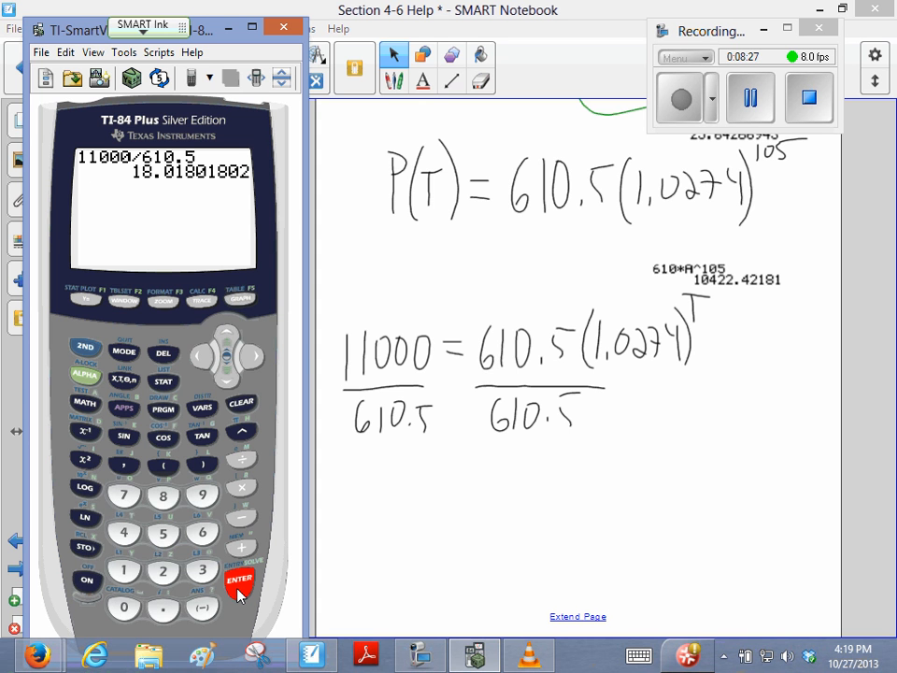
# Handwrite 18.018 = (1.0274)^T below the fractions
pyautogui.moveTo(376, 489)
pyautogui.mouseDown()
pyautogui.moveTo(375, 523)
pyautogui.moveTo(399, 493)
pyautogui.mouseUp()
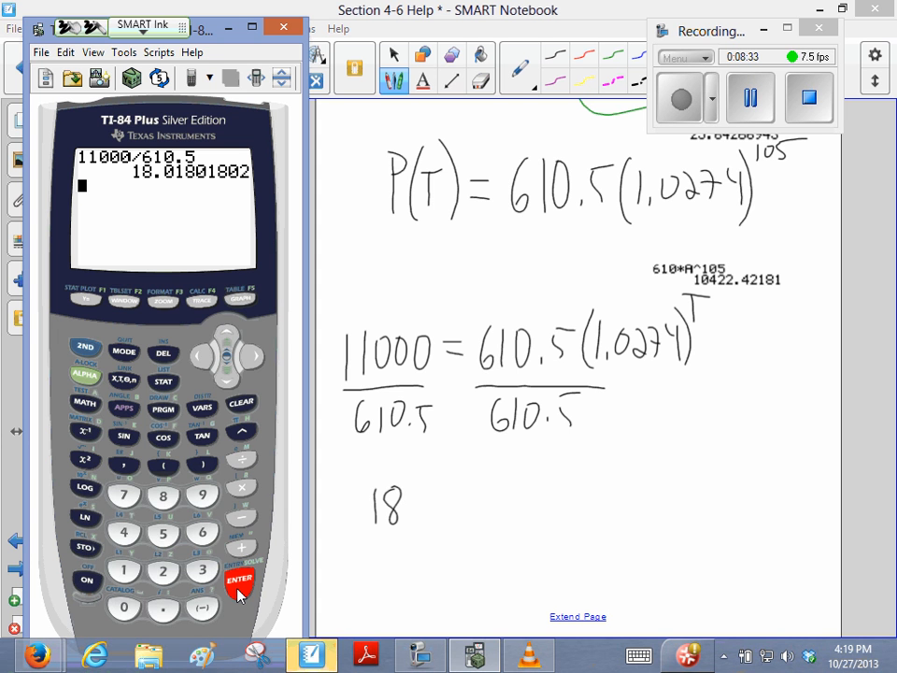
pyautogui.moveTo(403, 510)
pyautogui.mouseDown()
pyautogui.moveTo(400, 524)
pyautogui.moveTo(418, 497)
pyautogui.moveTo(431, 525)
pyautogui.moveTo(447, 496)
pyautogui.moveTo(509, 534)
pyautogui.mouseUp()
pyautogui.moveTo(528, 500)
pyautogui.mouseDown()
pyautogui.moveTo(519, 523)
pyautogui.moveTo(529, 502)
pyautogui.mouseUp()
pyautogui.moveTo(538, 503); pyautogui.dragTo(566, 531)
pyautogui.moveTo(586, 493); pyautogui.dragTo(603, 517)
pyautogui.moveTo(598, 496); pyautogui.dragTo(598, 532)
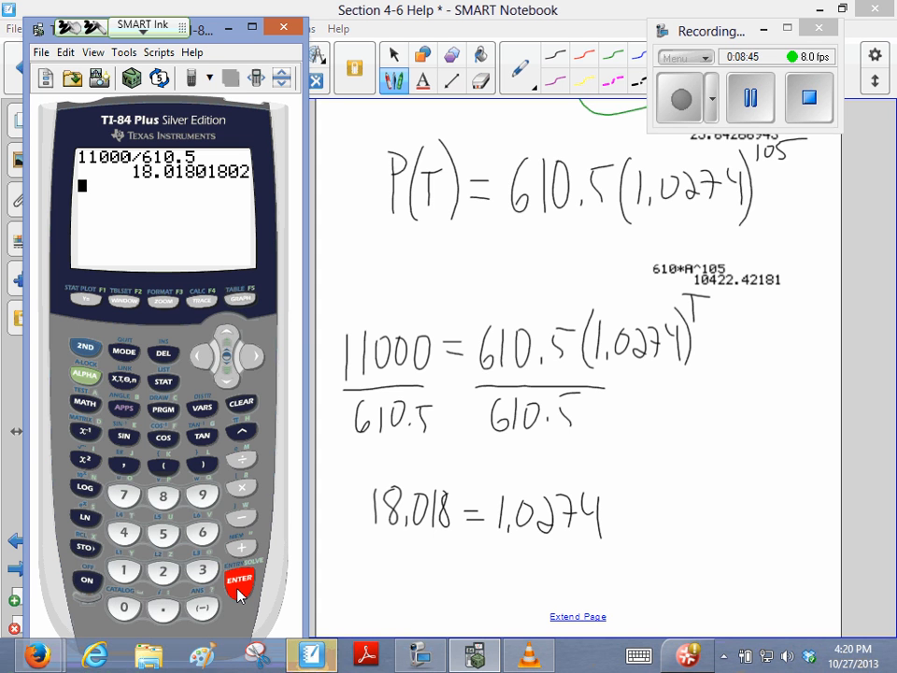
pyautogui.moveTo(608, 484); pyautogui.dragTo(615, 540)
pyautogui.moveTo(493, 488); pyautogui.dragTo(490, 542)
pyautogui.moveTo(607, 452); pyautogui.dragTo(632, 451)
pyautogui.moveTo(619, 452); pyautogui.dragTo(618, 473)
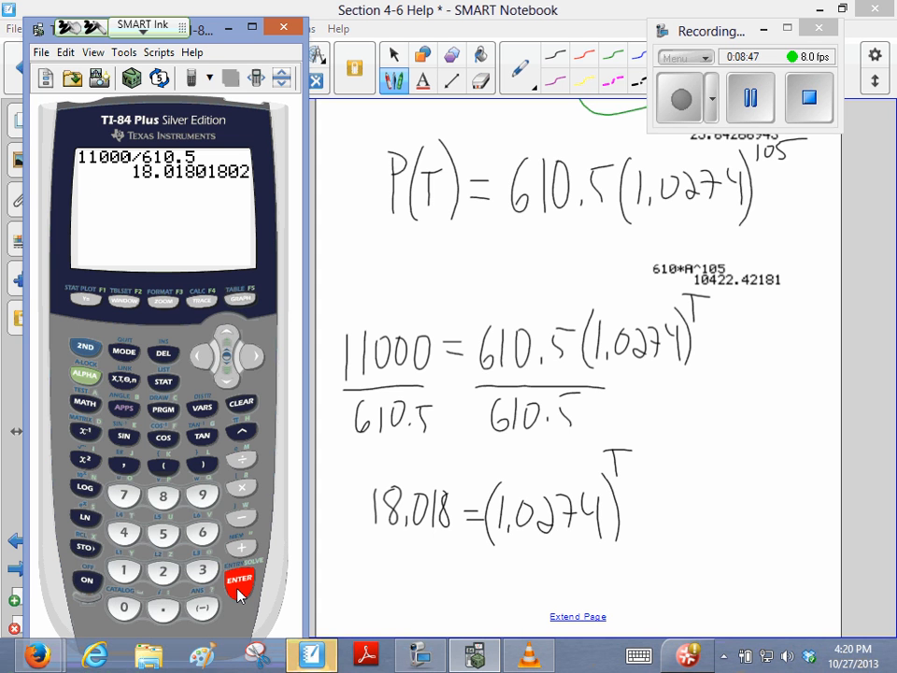
pyautogui.scroll(-3, 577, 374)
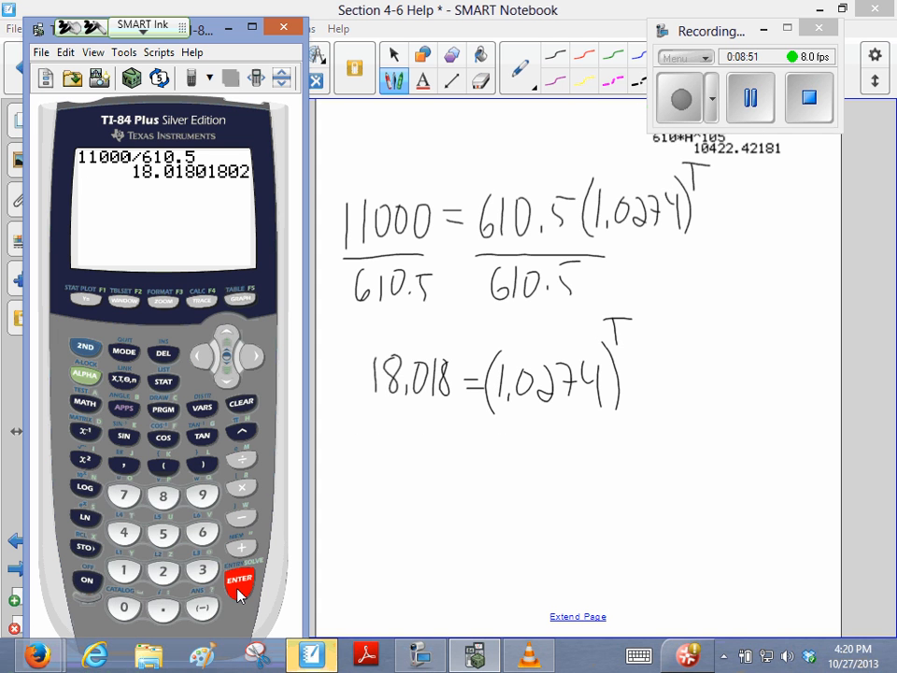
# Handwrite log(18.018) = T(log 1.0274) taking logs of both sides
pyautogui.moveTo(356, 439); pyautogui.dragTo(356, 483)
pyautogui.moveTo(376, 458)
pyautogui.mouseDown()
pyautogui.moveTo(371, 479)
pyautogui.moveTo(388, 503)
pyautogui.mouseUp()
pyautogui.moveTo(413, 444)
pyautogui.mouseDown()
pyautogui.moveTo(411, 502)
pyautogui.moveTo(435, 454)
pyautogui.moveTo(452, 454)
pyautogui.moveTo(465, 481)
pyautogui.moveTo(483, 455)
pyautogui.moveTo(517, 470)
pyautogui.moveTo(517, 483)
pyautogui.mouseUp()
pyautogui.click(444, 478)
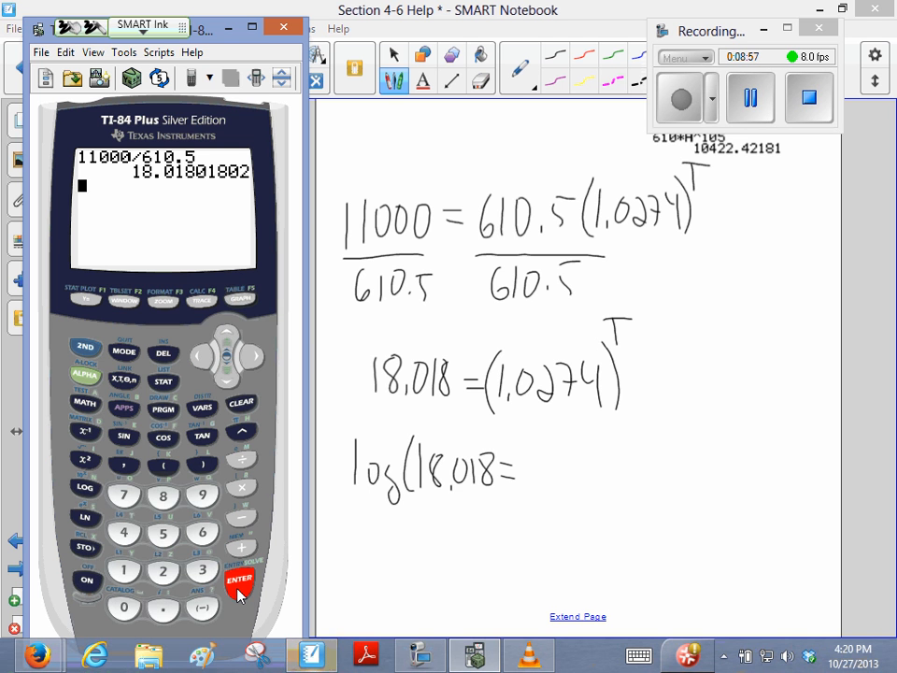
pyautogui.moveTo(491, 446); pyautogui.dragTo(495, 508)
pyautogui.moveTo(540, 455)
pyautogui.mouseDown()
pyautogui.moveTo(539, 479)
pyautogui.moveTo(553, 450)
pyautogui.moveTo(570, 509)
pyautogui.mouseUp()
pyautogui.moveTo(589, 463)
pyautogui.mouseDown()
pyautogui.moveTo(589, 505)
pyautogui.moveTo(605, 484)
pyautogui.moveTo(620, 514)
pyautogui.mouseUp()
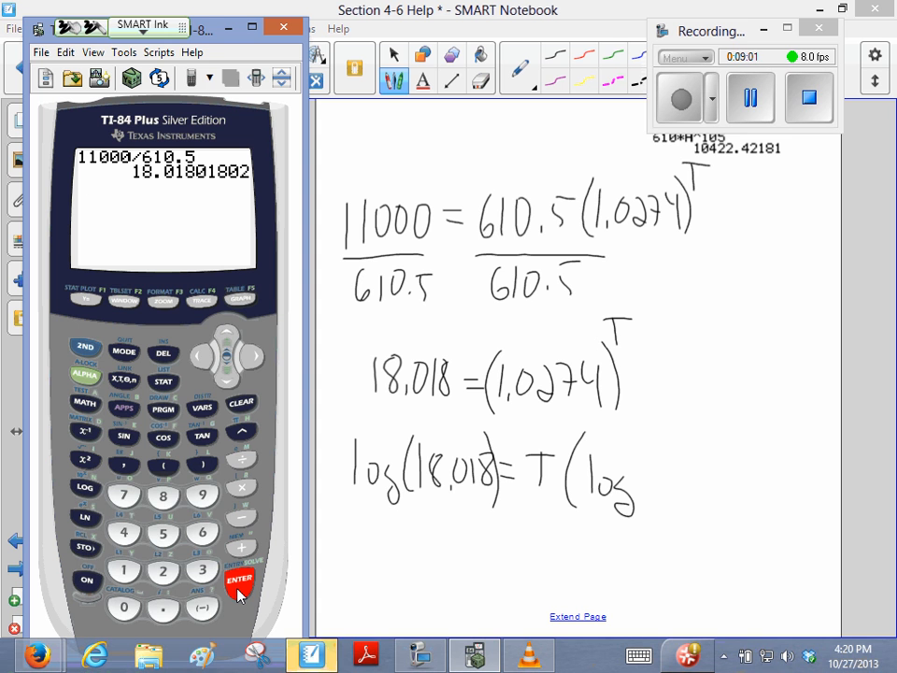
pyautogui.moveTo(662, 456)
pyautogui.mouseDown()
pyautogui.moveTo(662, 495)
pyautogui.moveTo(672, 494)
pyautogui.mouseUp()
pyautogui.moveTo(683, 458)
pyautogui.mouseDown()
pyautogui.moveTo(704, 493)
pyautogui.moveTo(740, 478)
pyautogui.mouseUp()
pyautogui.moveTo(735, 460)
pyautogui.mouseDown()
pyautogui.moveTo(734, 492)
pyautogui.moveTo(749, 504)
pyautogui.mouseUp()
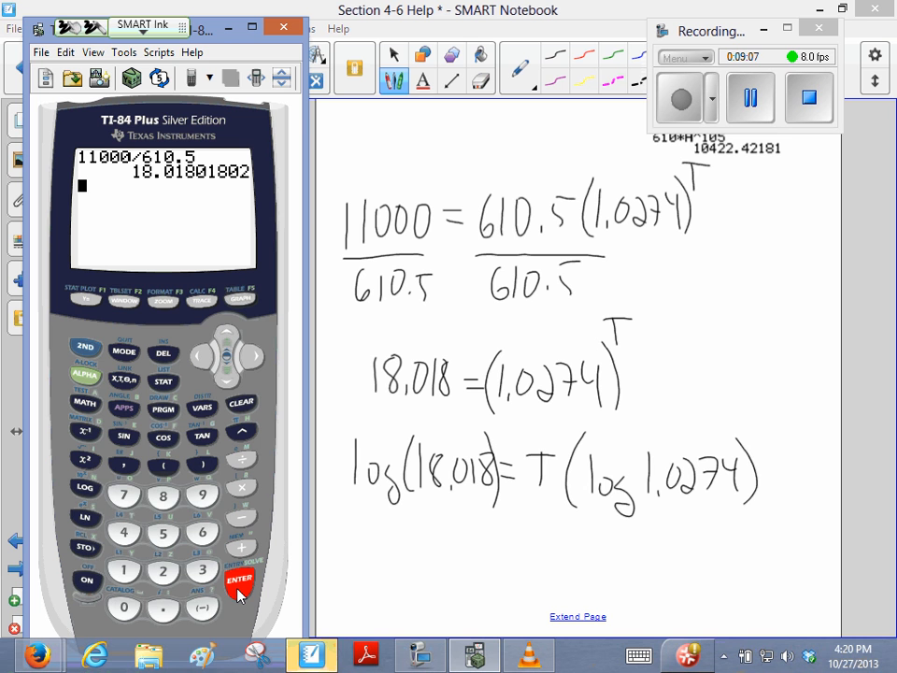
# Draw fraction bars dividing both sides by log(1.0274)
pyautogui.moveTo(526, 512); pyautogui.dragTo(727, 528)
pyautogui.moveTo(559, 542)
pyautogui.mouseDown()
pyautogui.moveTo(559, 567)
pyautogui.moveTo(576, 562)
pyautogui.mouseUp()
pyautogui.moveTo(596, 547); pyautogui.dragTo(585, 585)
pyautogui.moveTo(624, 546)
pyautogui.mouseDown()
pyautogui.moveTo(621, 585)
pyautogui.moveTo(645, 578)
pyautogui.mouseUp()
pyautogui.moveTo(665, 551)
pyautogui.mouseDown()
pyautogui.moveTo(686, 574)
pyautogui.moveTo(722, 573)
pyautogui.mouseUp()
pyautogui.moveTo(727, 531); pyautogui.dragTo(735, 607)
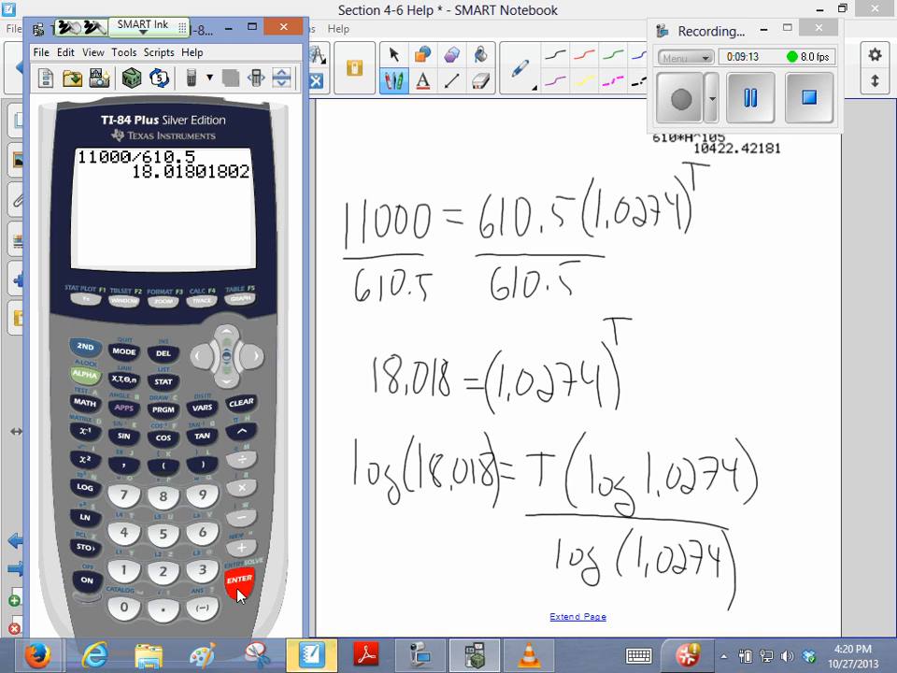
pyautogui.moveTo(339, 509); pyautogui.dragTo(507, 513)
pyautogui.moveTo(363, 535)
pyautogui.mouseDown()
pyautogui.moveTo(361, 561)
pyautogui.moveTo(376, 559)
pyautogui.mouseUp()
pyautogui.moveTo(400, 544); pyautogui.dragTo(393, 578)
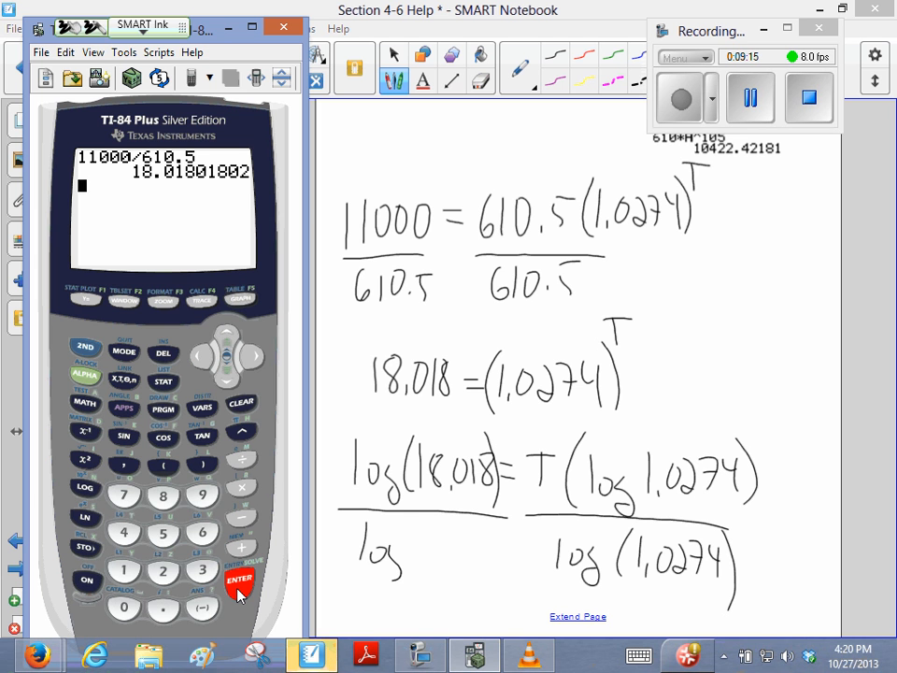
pyautogui.moveTo(417, 528)
pyautogui.mouseDown()
pyautogui.moveTo(408, 569)
pyautogui.moveTo(427, 561)
pyautogui.moveTo(434, 570)
pyautogui.mouseUp()
pyautogui.moveTo(451, 539); pyautogui.dragTo(499, 579)
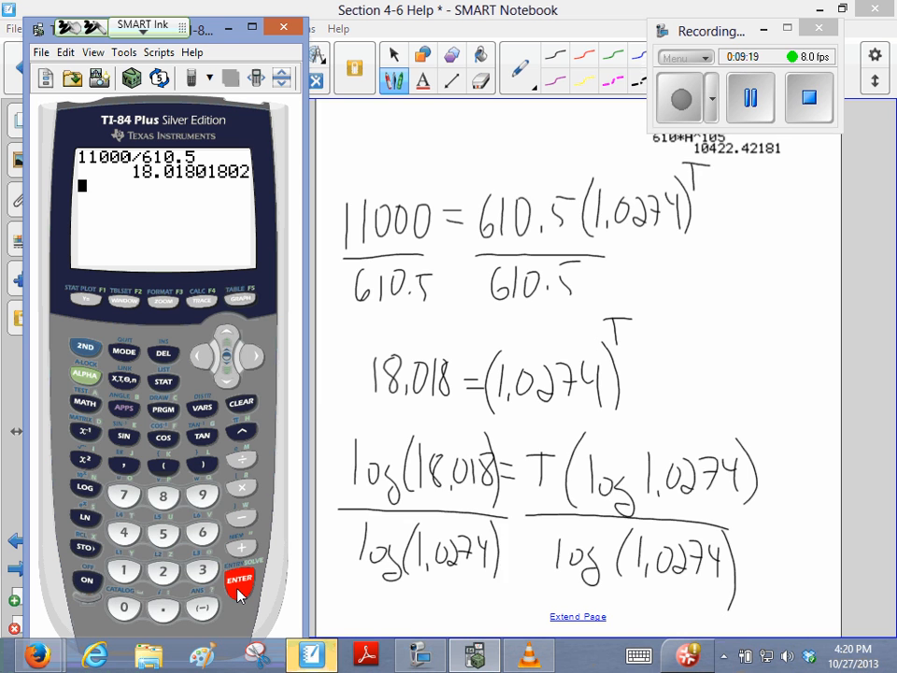
pyautogui.scroll(-3, 578, 374)
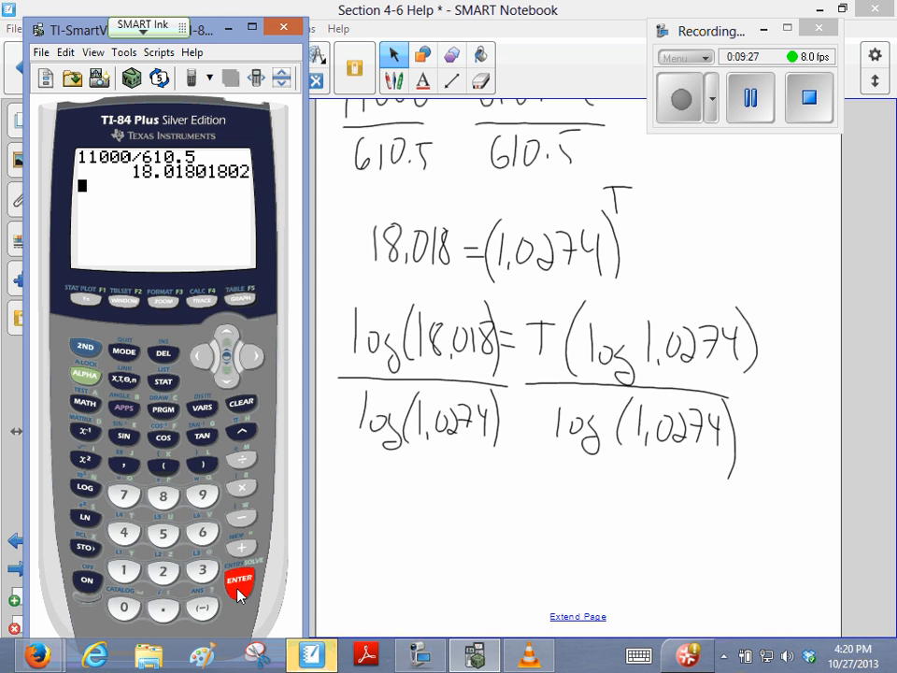
# Evaluate log(Ans)/log(A) on the calculator, giving 106.9650214 minutes
pyautogui.click(86, 486)
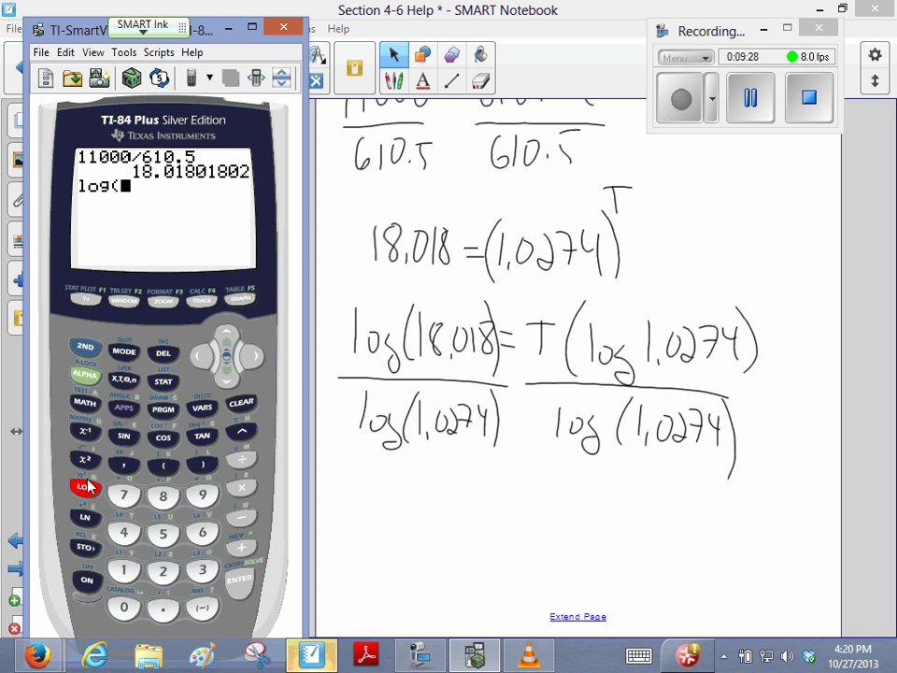
pyautogui.click(86, 346)
pyautogui.click(201, 607)
pyautogui.click(203, 464)
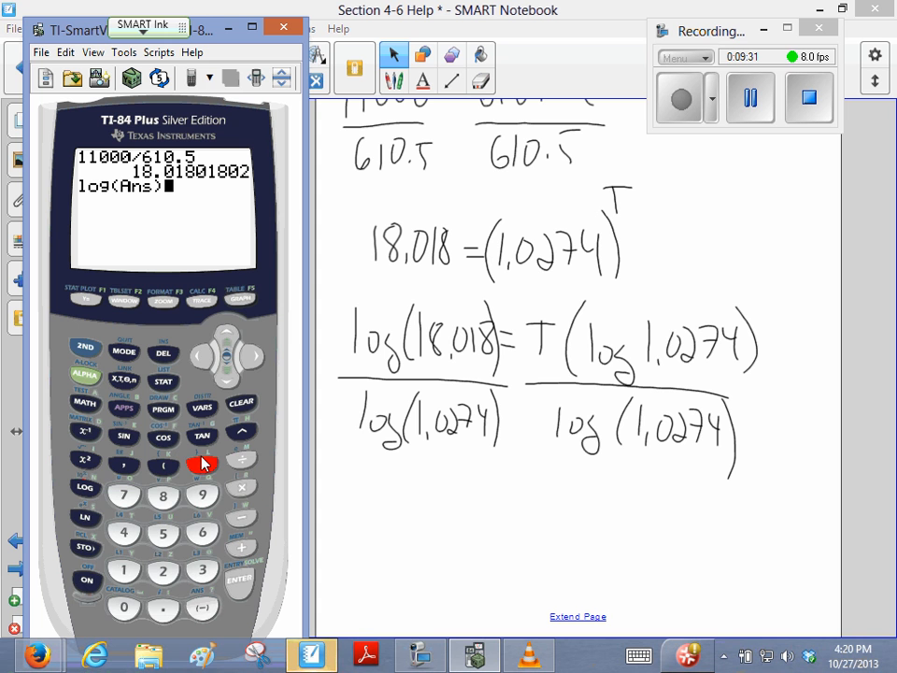
pyautogui.click(242, 462)
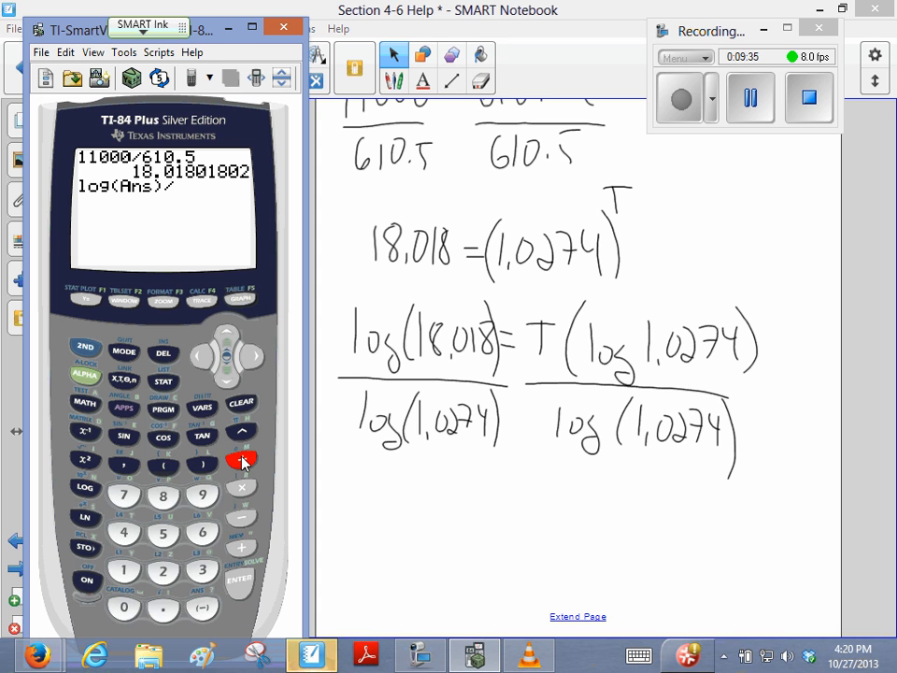
pyautogui.click(85, 488)
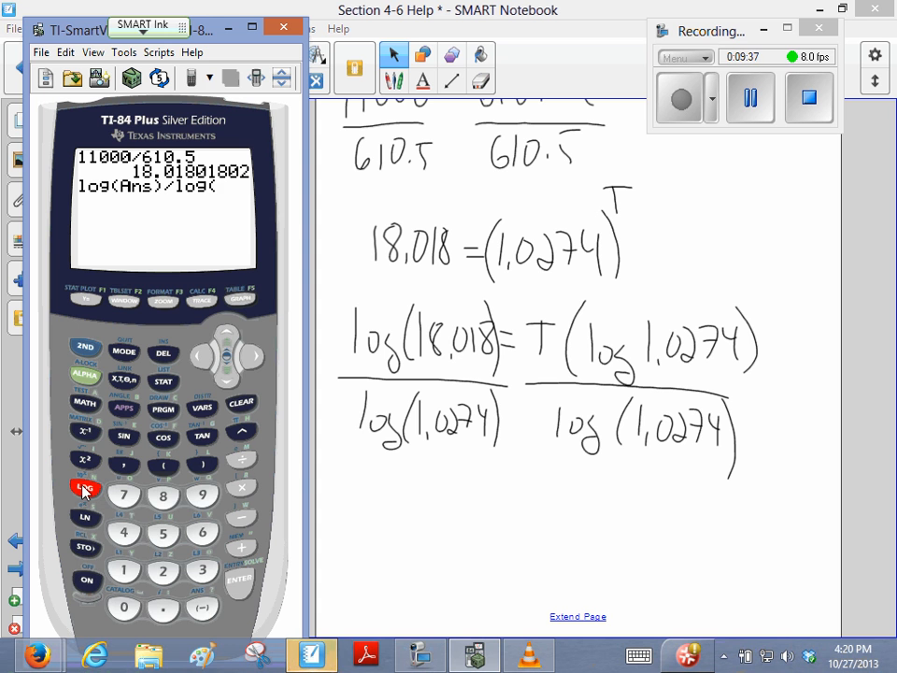
pyautogui.click(84, 374)
pyautogui.click(84, 404)
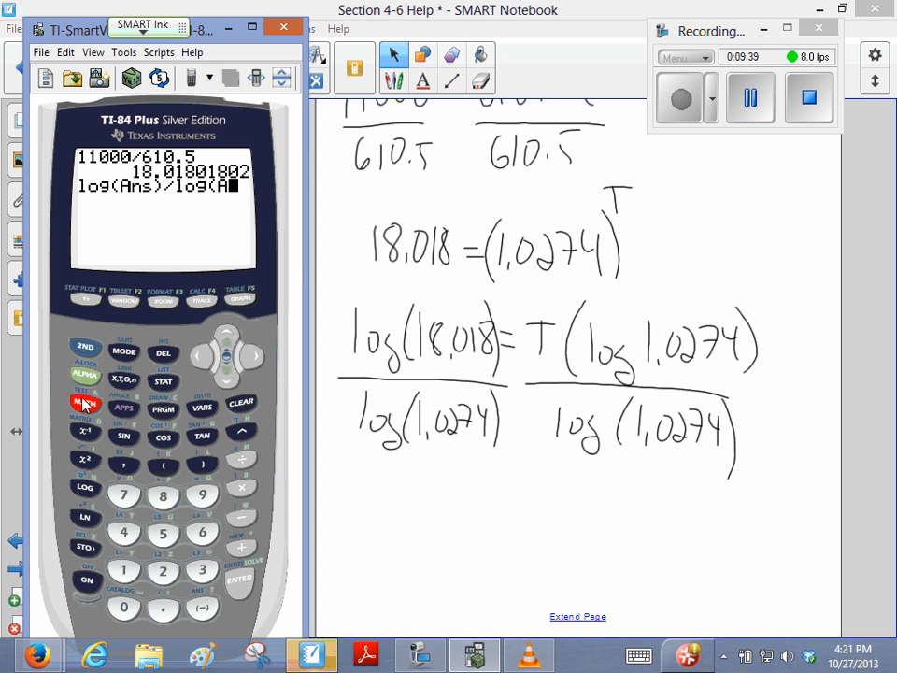
pyautogui.click(202, 464)
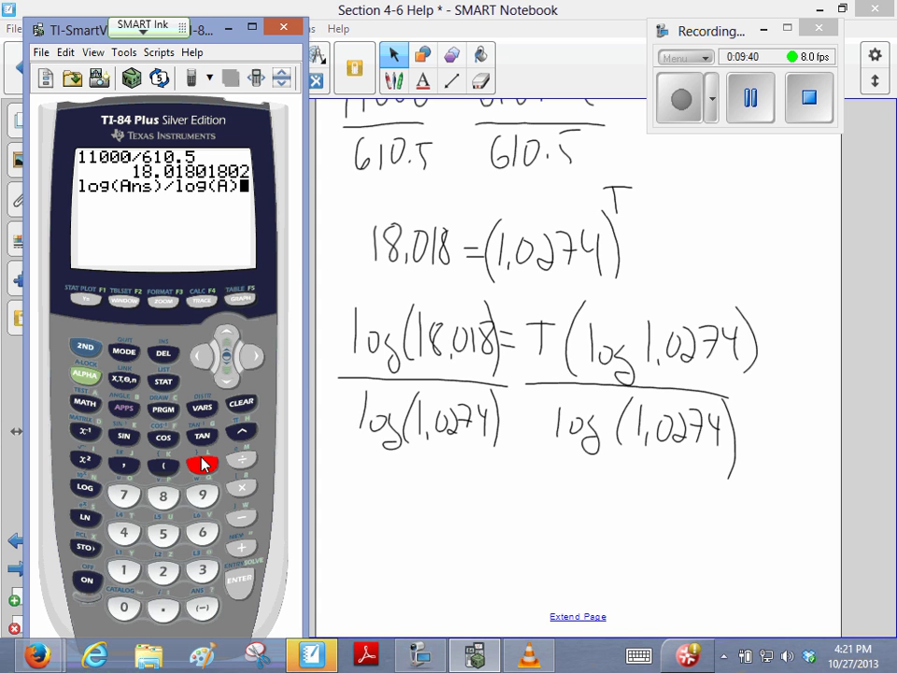
pyautogui.click(238, 585)
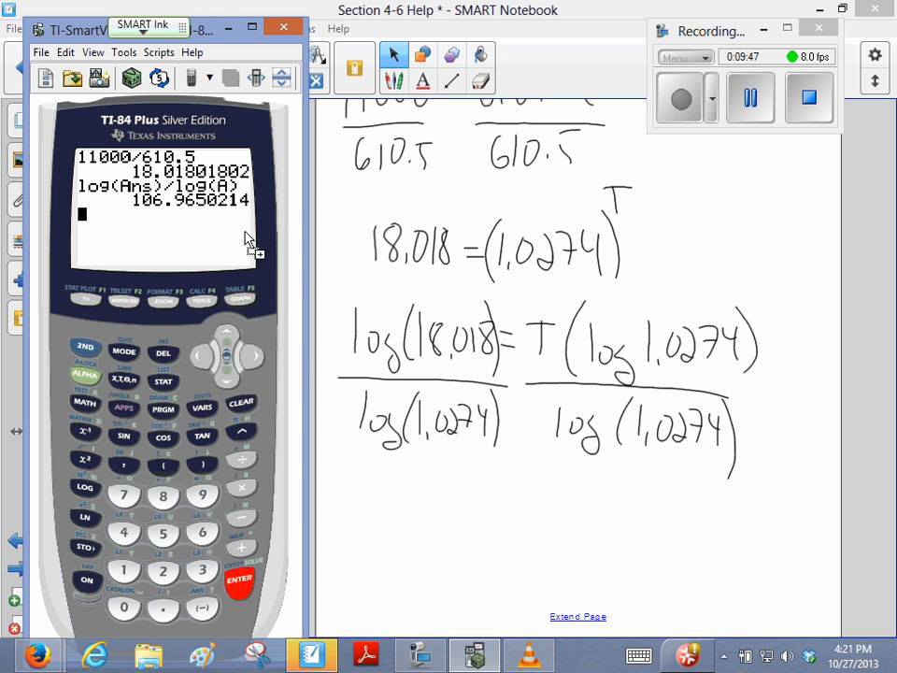
# Drag the 106.9650214 calculator result onto the page below the log equations
pyautogui.moveTo(250, 240)
pyautogui.mouseDown()
pyautogui.moveTo(652, 543)
pyautogui.moveTo(654, 580)
pyautogui.mouseUp()
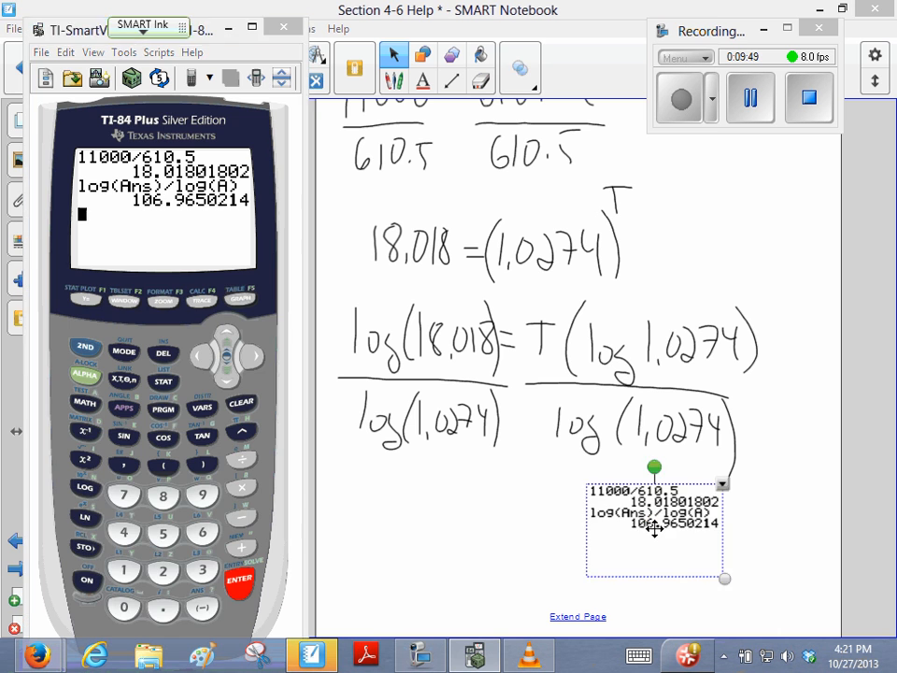
pyautogui.click(654, 582)
pyautogui.moveTo(254, 535); pyautogui.dragTo(269, 469)
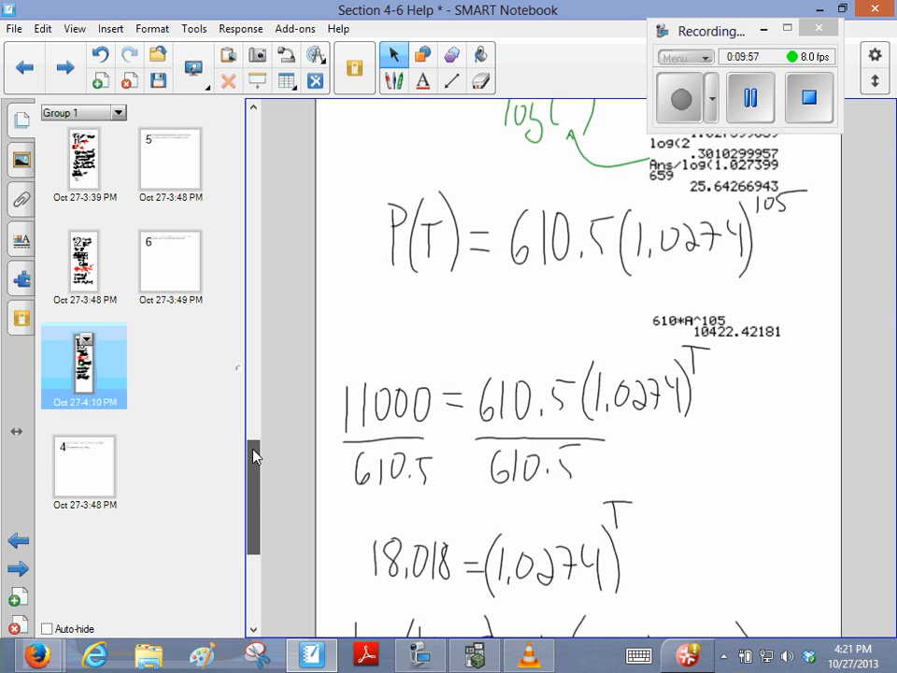
pyautogui.moveTo(254, 448)
pyautogui.mouseDown()
pyautogui.moveTo(258, 502)
pyautogui.moveTo(260, 483)
pyautogui.mouseUp()
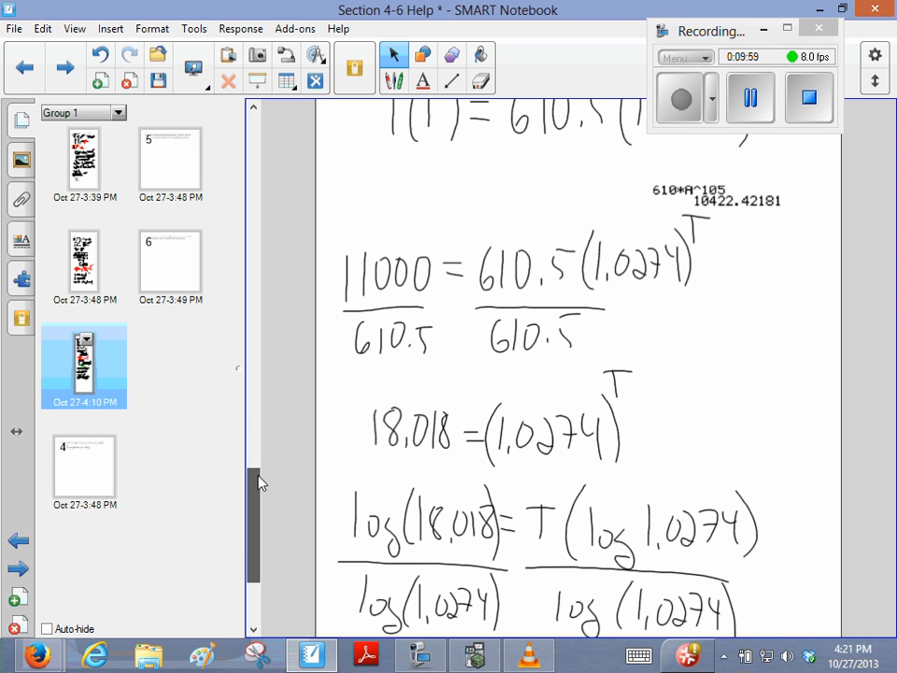
pyautogui.moveTo(260, 485); pyautogui.dragTo(262, 524)
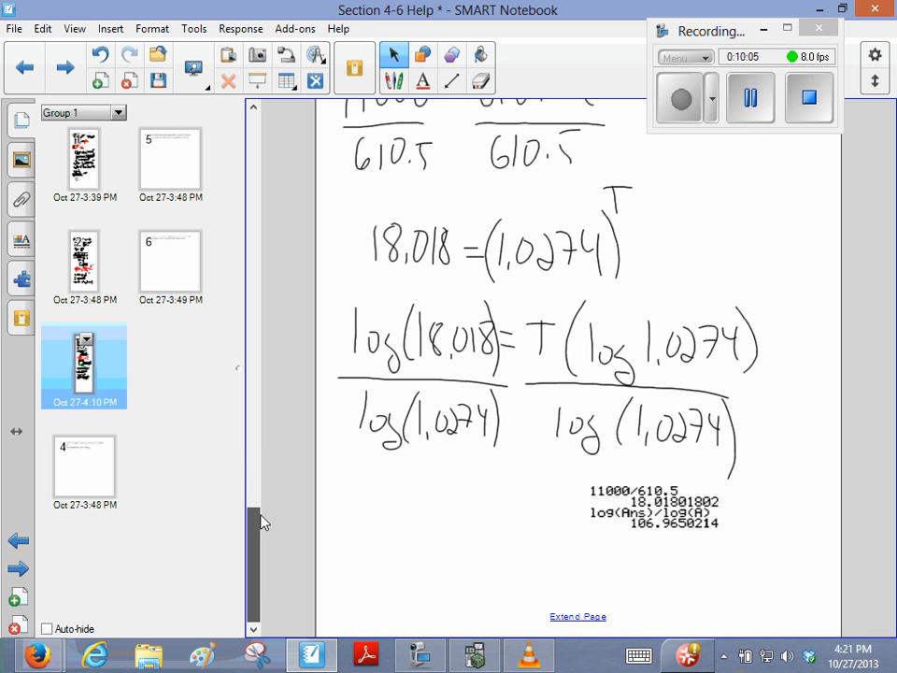
pyautogui.moveTo(261, 523); pyautogui.dragTo(258, 564)
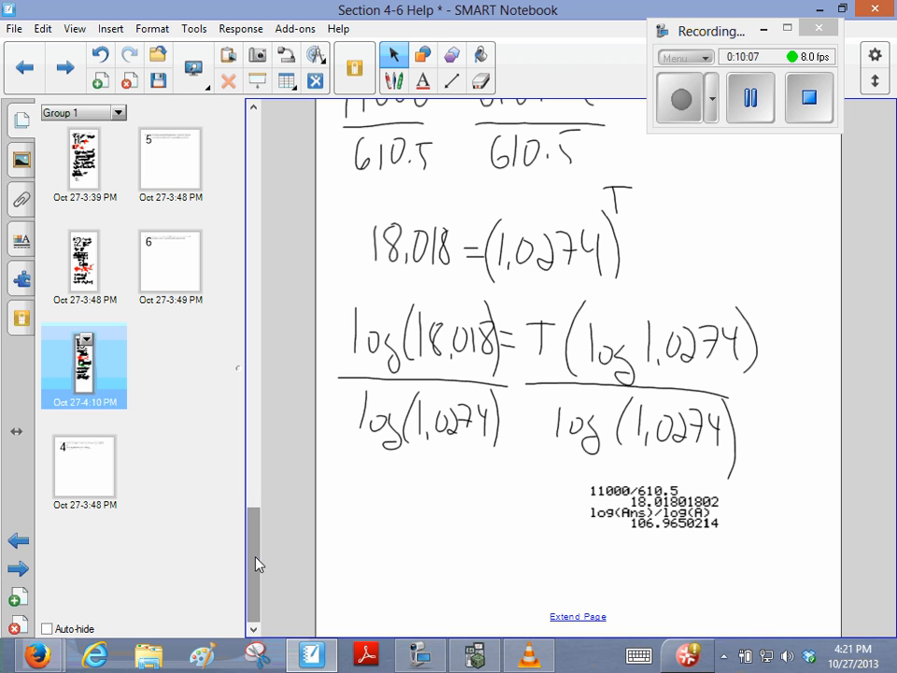